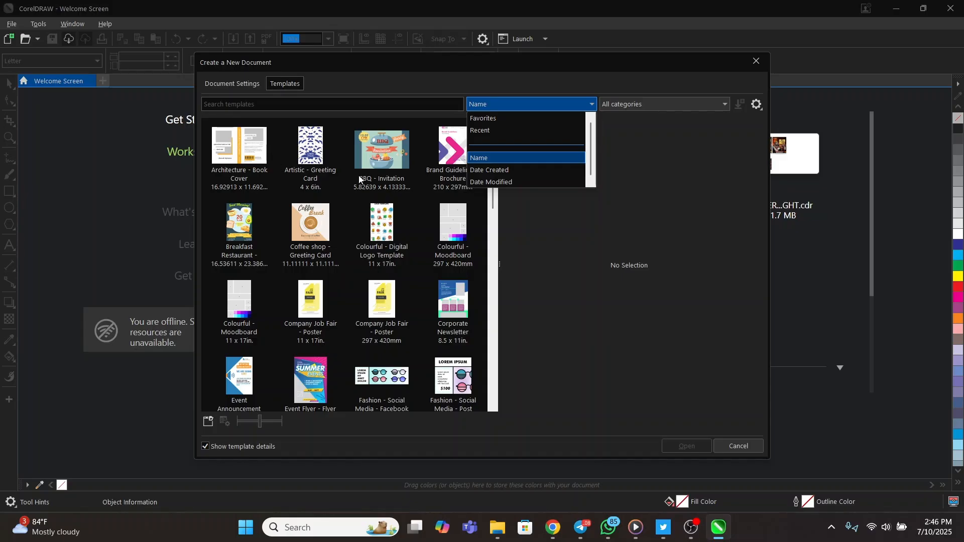
- Preview several document templates, including Brand Guidelines - Brochure, Coffee shop - Greeting Card, Event Flyer and the Company Job Fair posters
left_click(452, 144)
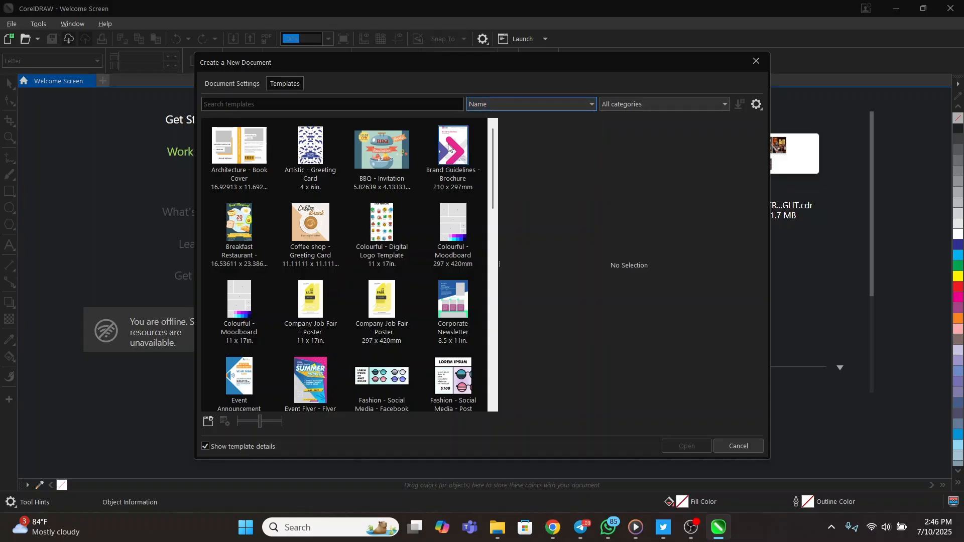
left_click(448, 149)
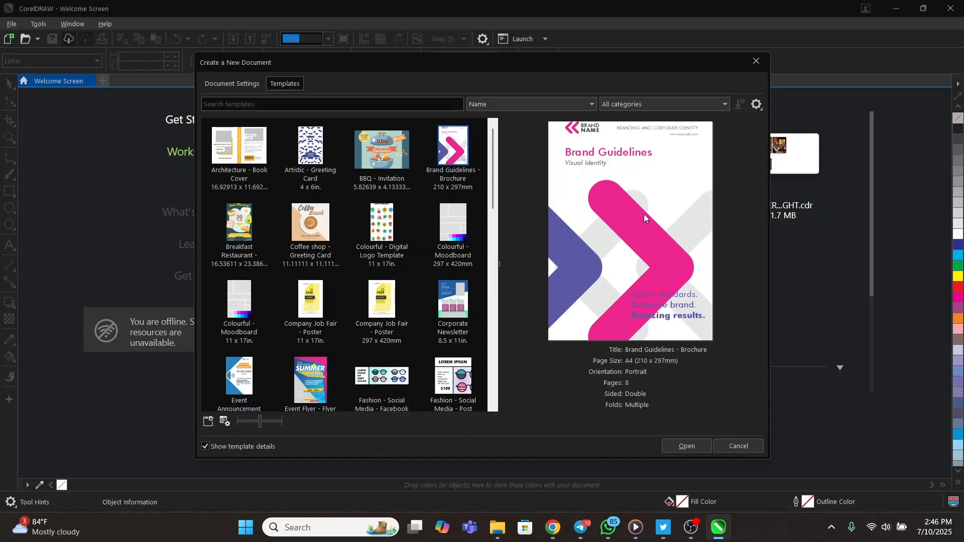
left_click(305, 233)
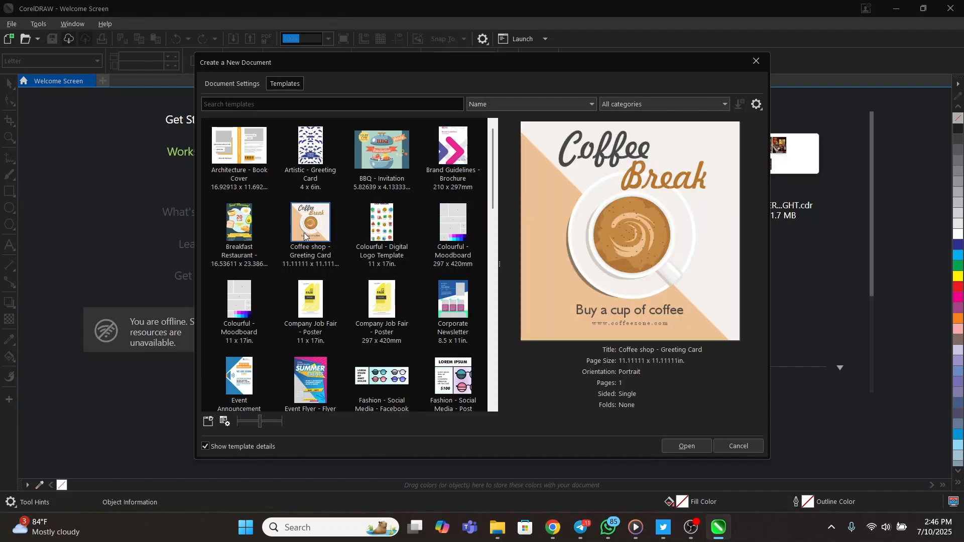
left_click(311, 300)
left_click(309, 379)
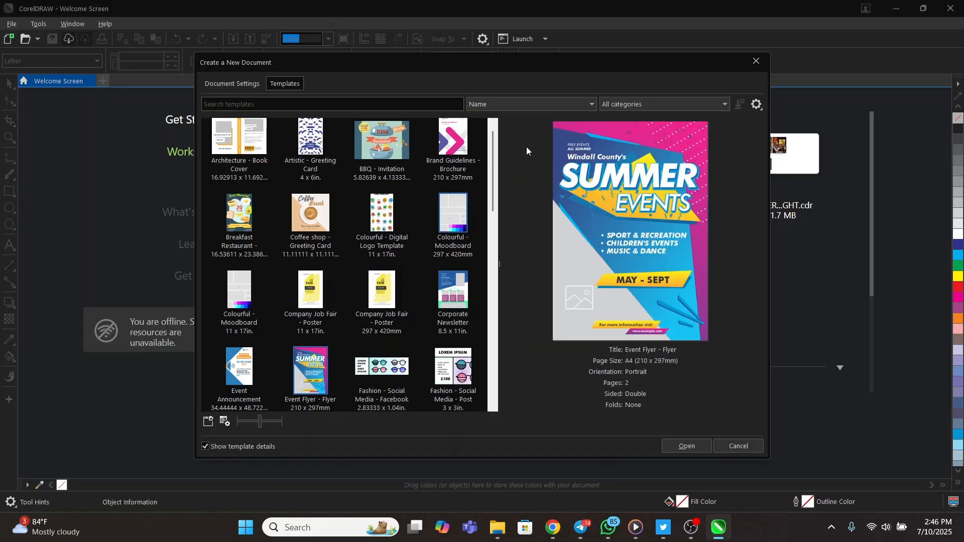
left_click_drag(491, 156, 492, 308)
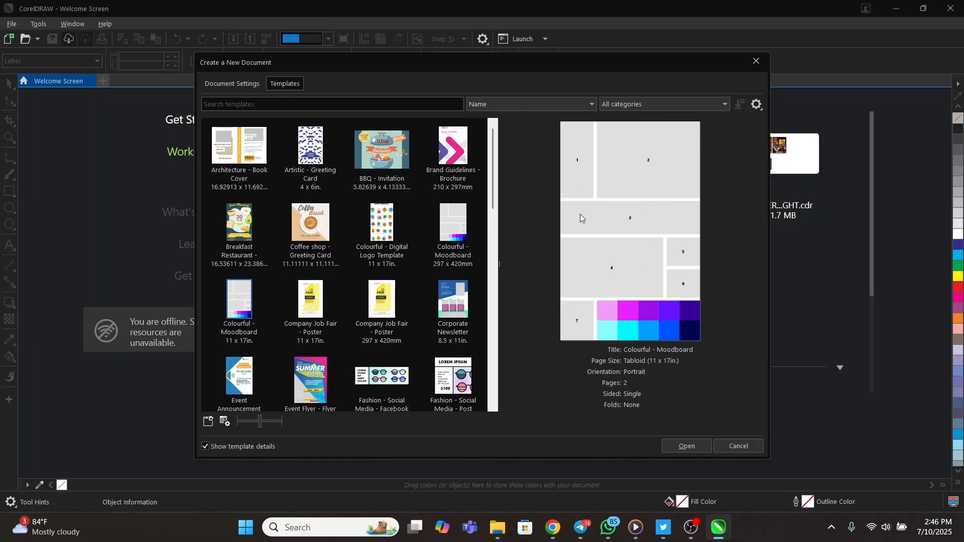
left_click(389, 300)
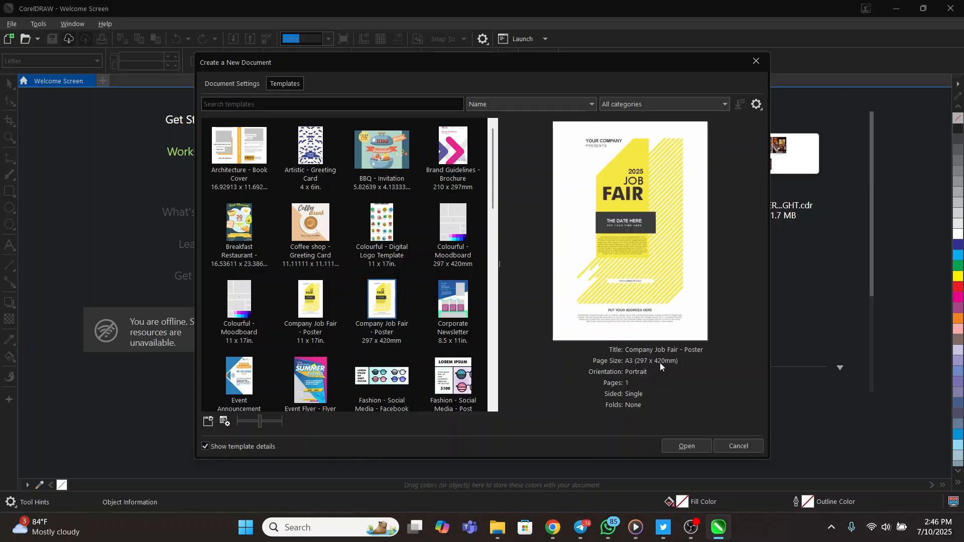
- Create a document from the Breakfast Restaurant - Advertisement template
mouse_move(491, 146)
left_mouse_down()
mouse_move(500, 353)
mouse_move(490, 156)
left_mouse_up()
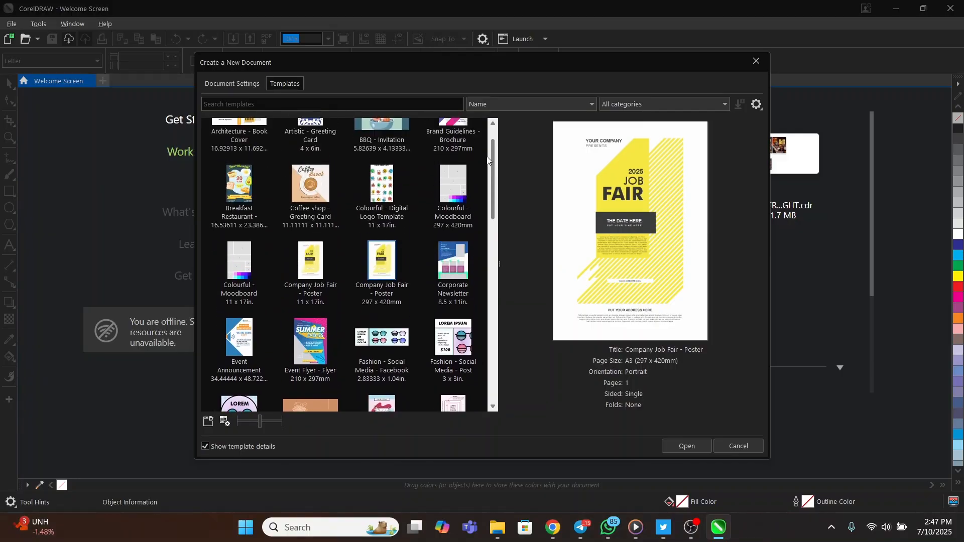
left_click(239, 183)
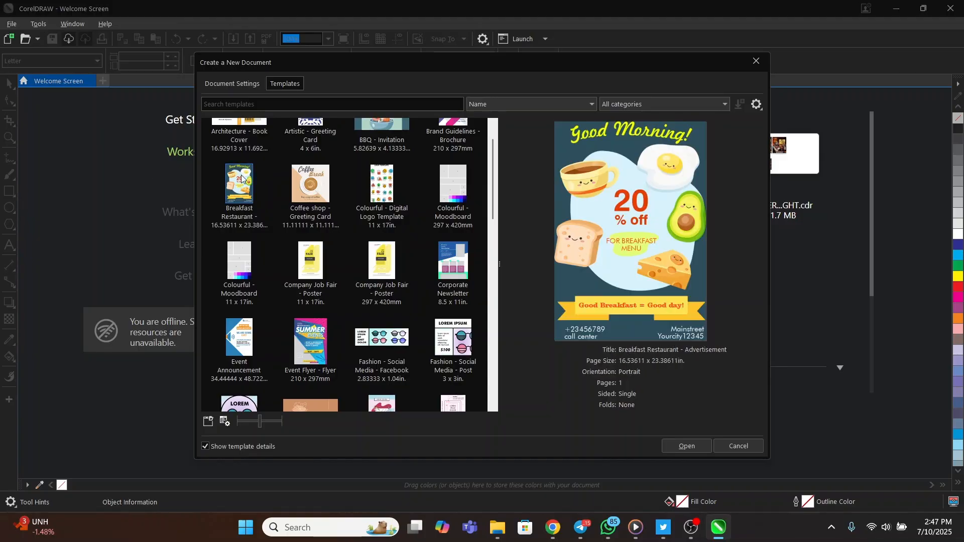
left_click(682, 447)
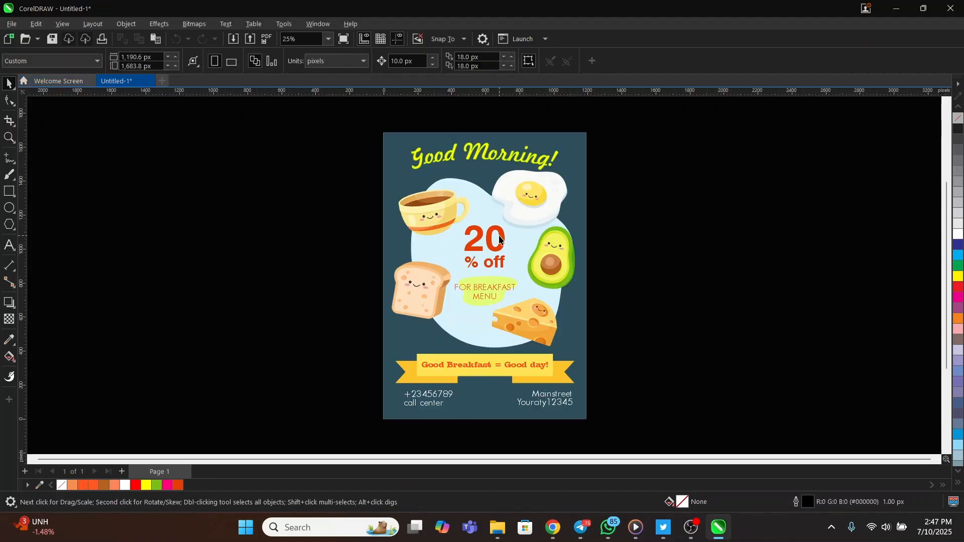
- Change the large discount number above "% off" to 30
double_click(503, 236)
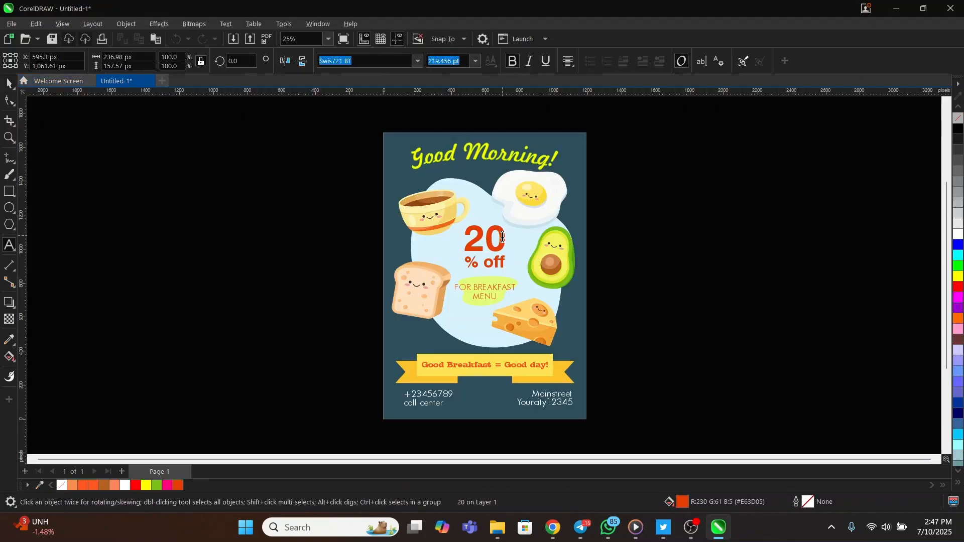
type("30")
key("ctrl+space")
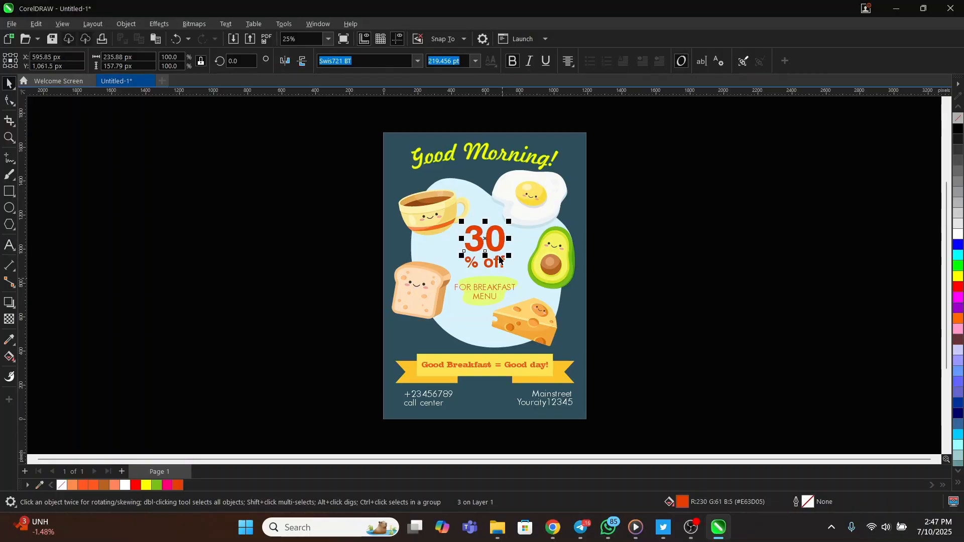
- Set the font of the FOR BREAKFAST MENU text to Uniform Rnd Cond Black
left_click(482, 294)
scroll(483, 295, "up", 3)
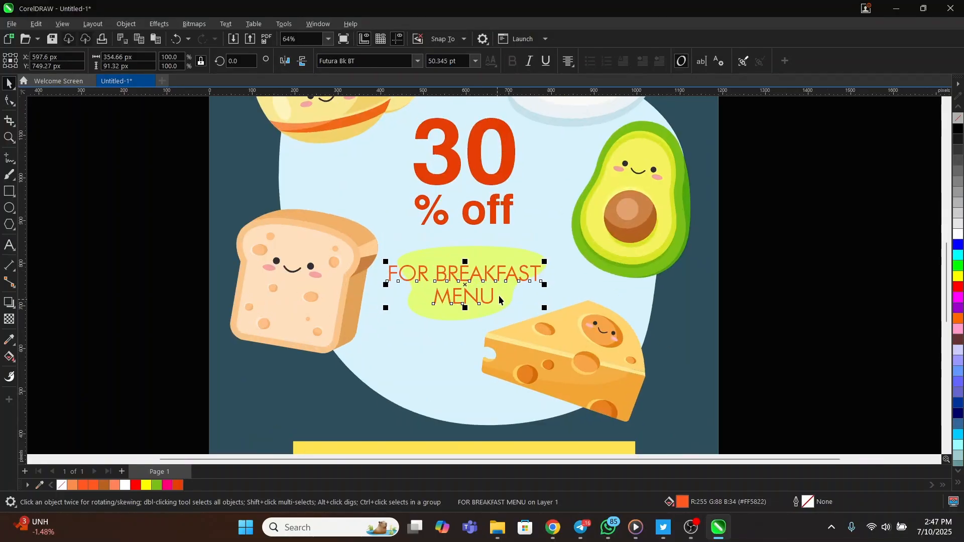
key("ctrl+shift+f")
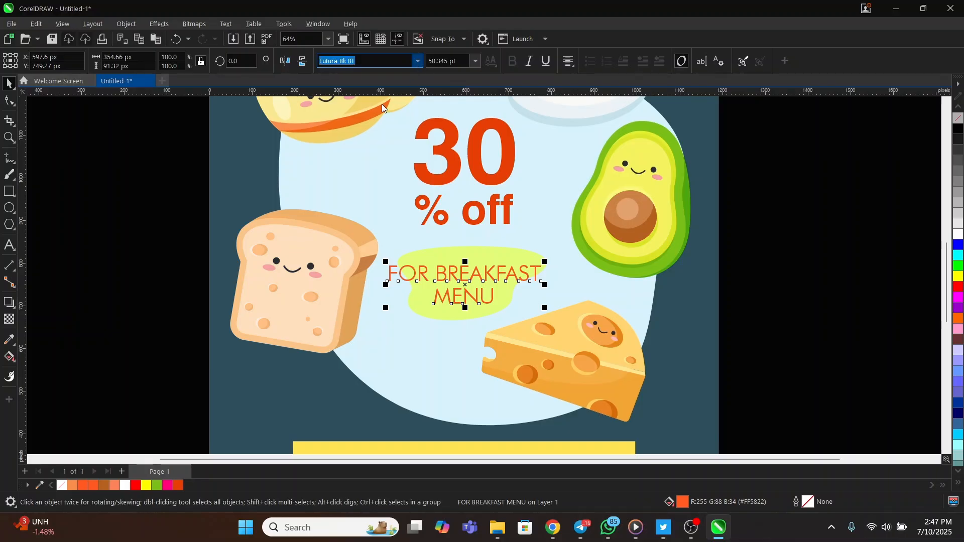
key("alt+Down")
left_click(376, 130)
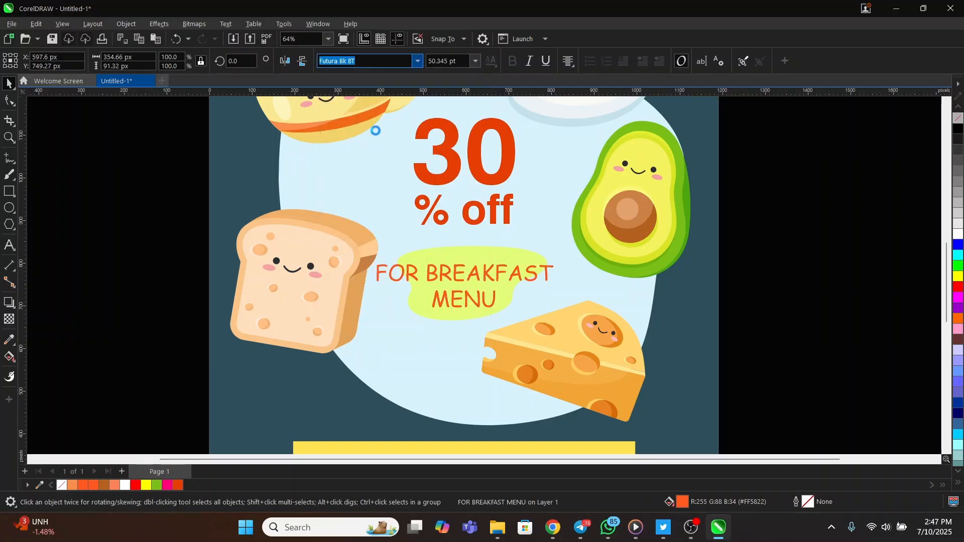
scroll(455, 233, "down", 2)
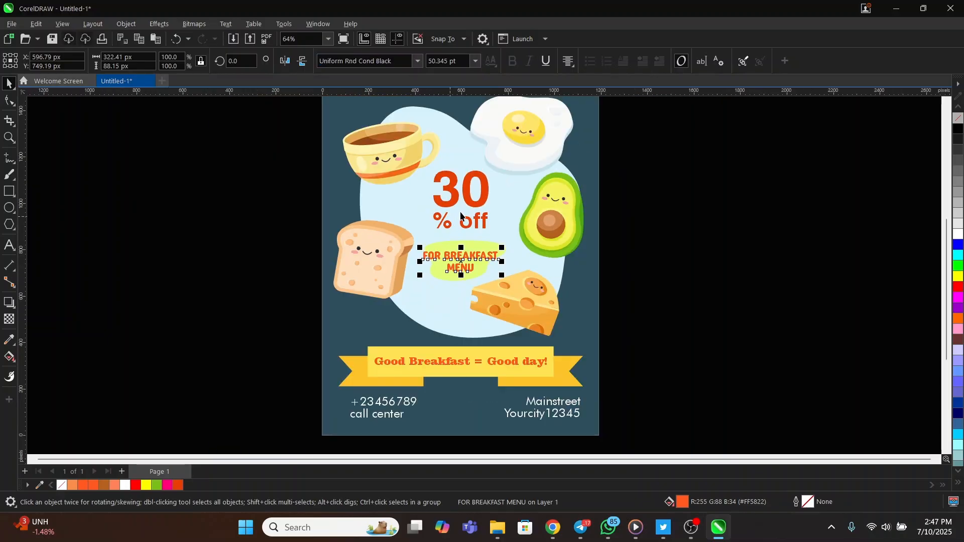
- Try moving the grouped bread illustration out over the left edge of the poster
left_click_drag(402, 229, 354, 230)
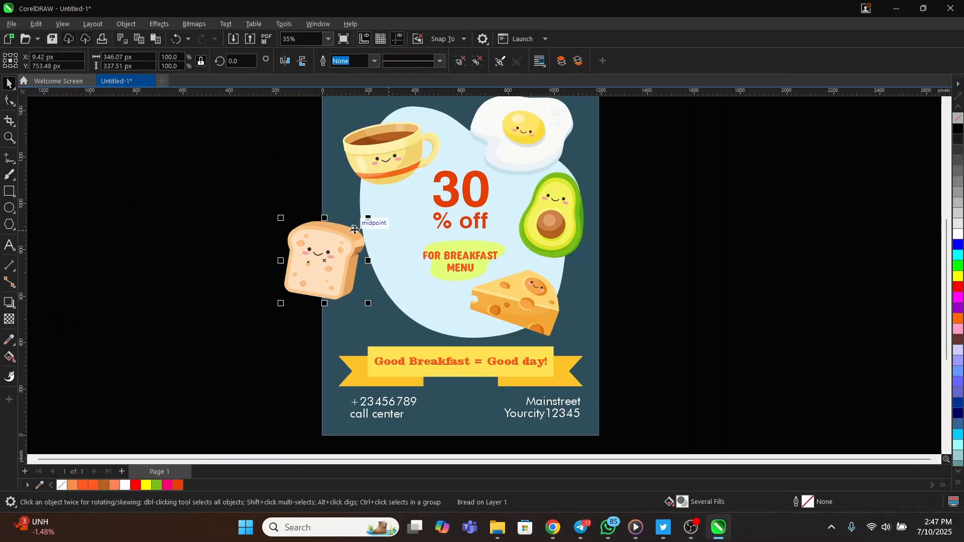
scroll(311, 249, "up", 5)
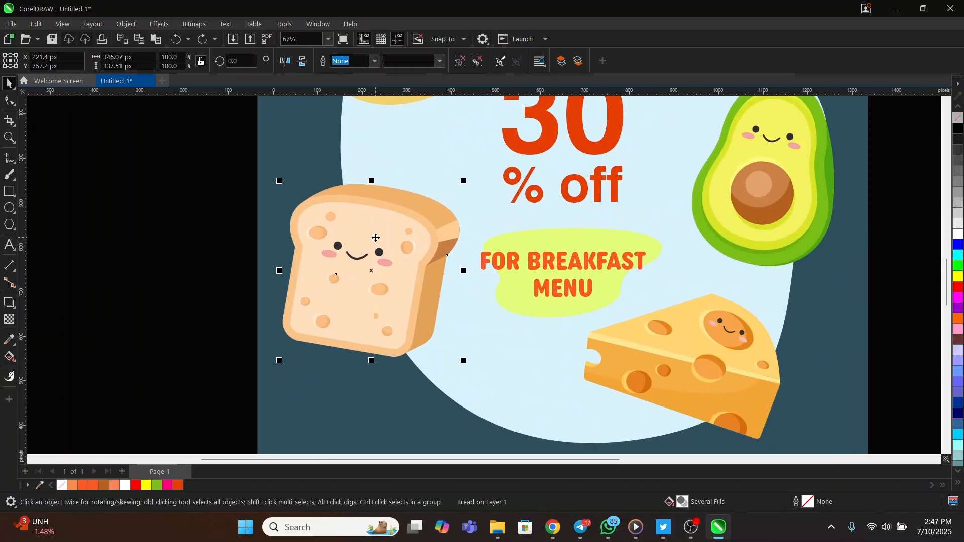
scroll(382, 231, "down", 2)
scroll(374, 276, "up", 2)
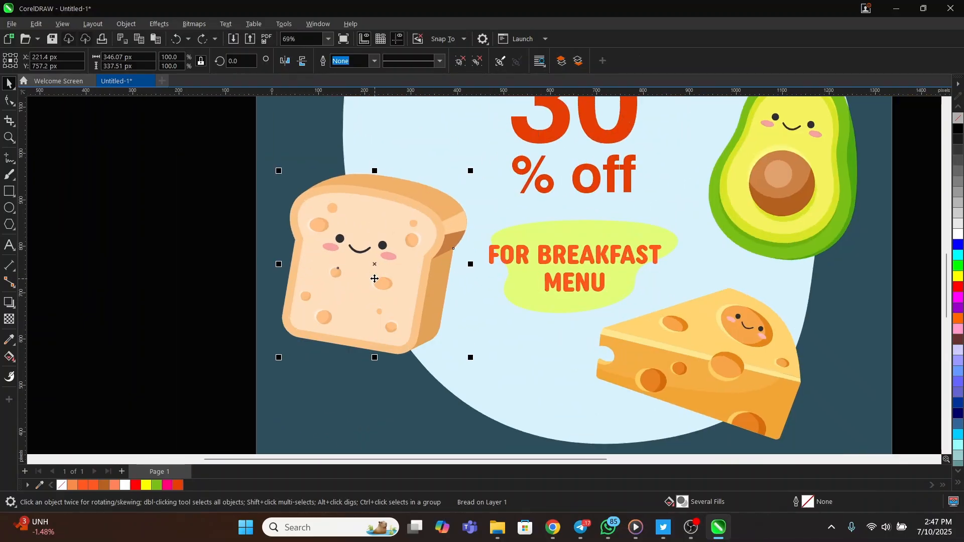
scroll(361, 250, "down", 3)
- Ungroup all parts of the bread illustration, test-move its front face separately and undo that move
left_click(477, 60)
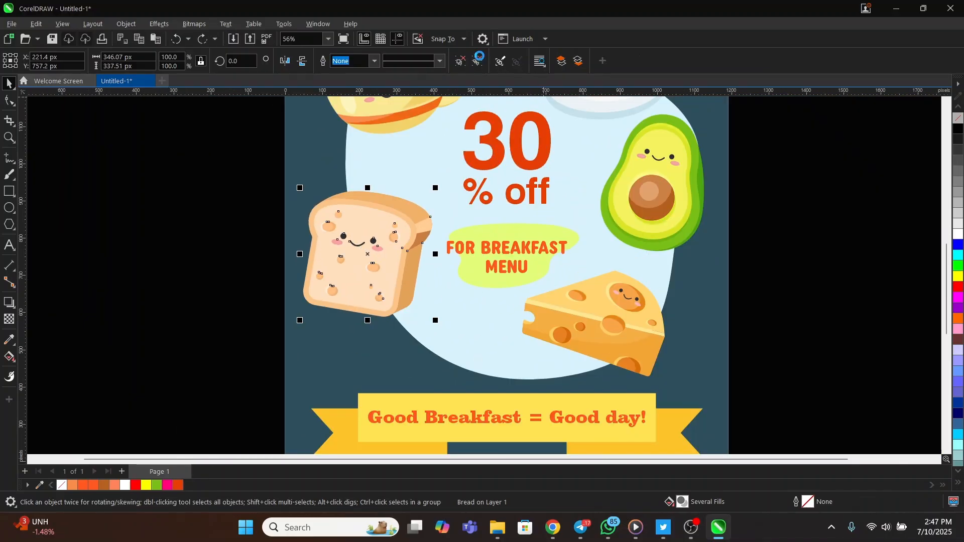
key("Escape")
left_click_drag(315, 229, 269, 231)
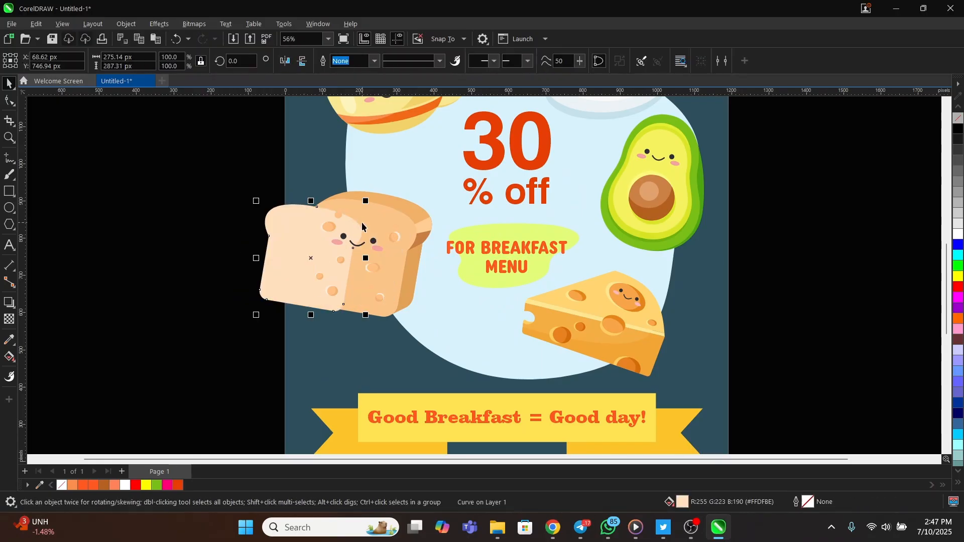
key("ctrl+z")
key("Escape")
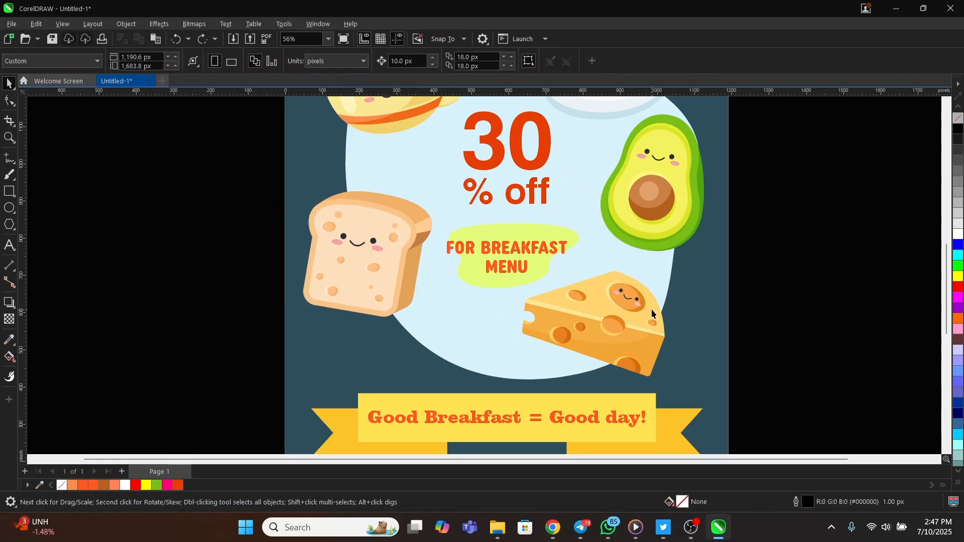
scroll(647, 303, "up", 2)
scroll(602, 303, "up", 2)
scroll(592, 321, "down", 4)
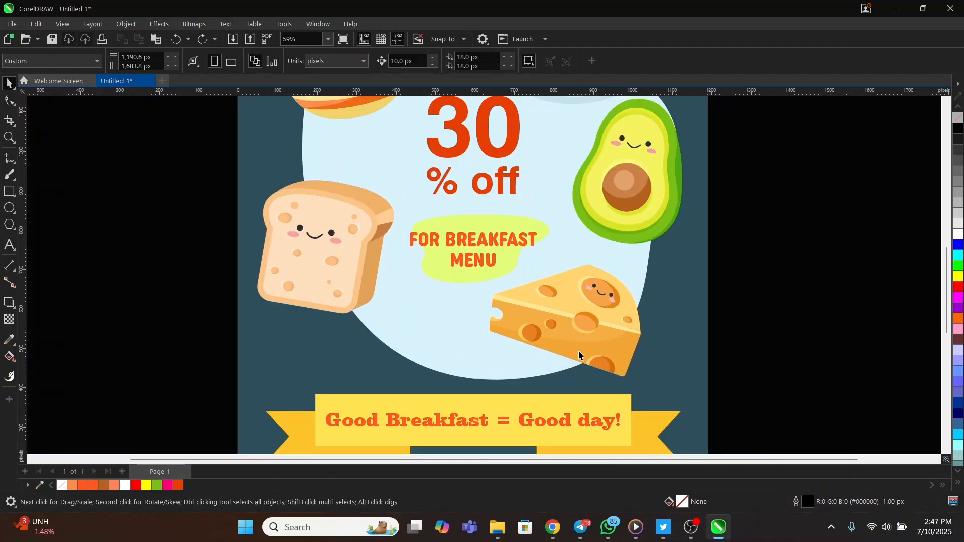
left_click(578, 350)
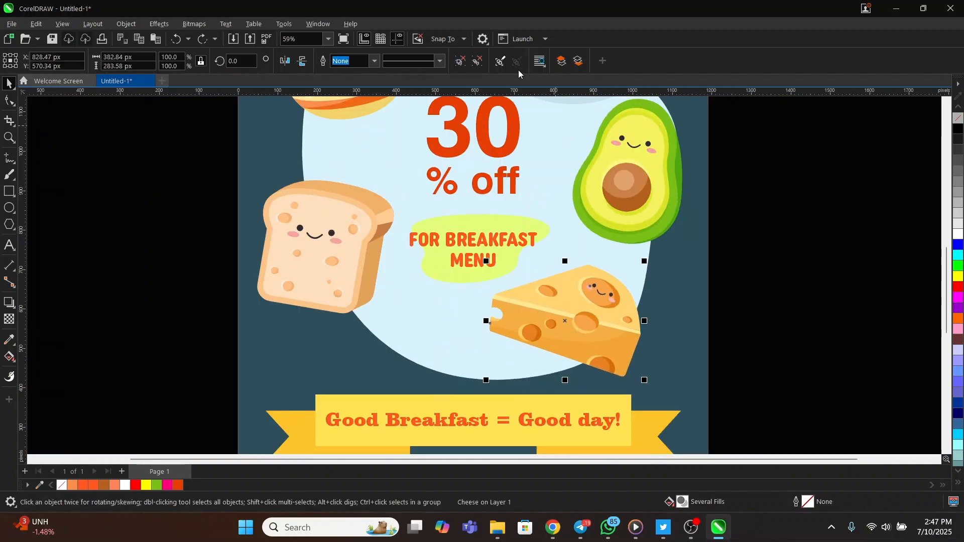
left_click(727, 187)
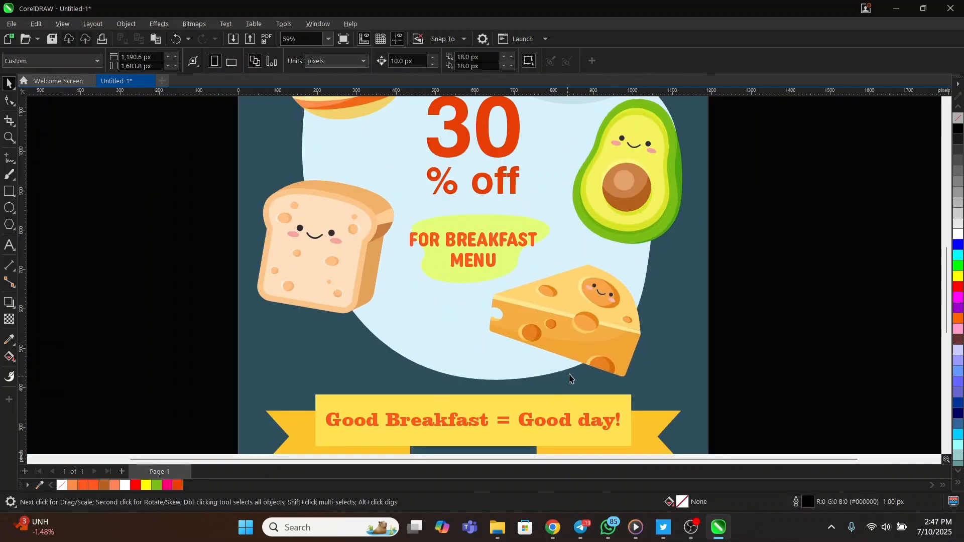
left_click(550, 351)
- Create a new blank Letter-size document in portrait orientation
key("ctrl+n")
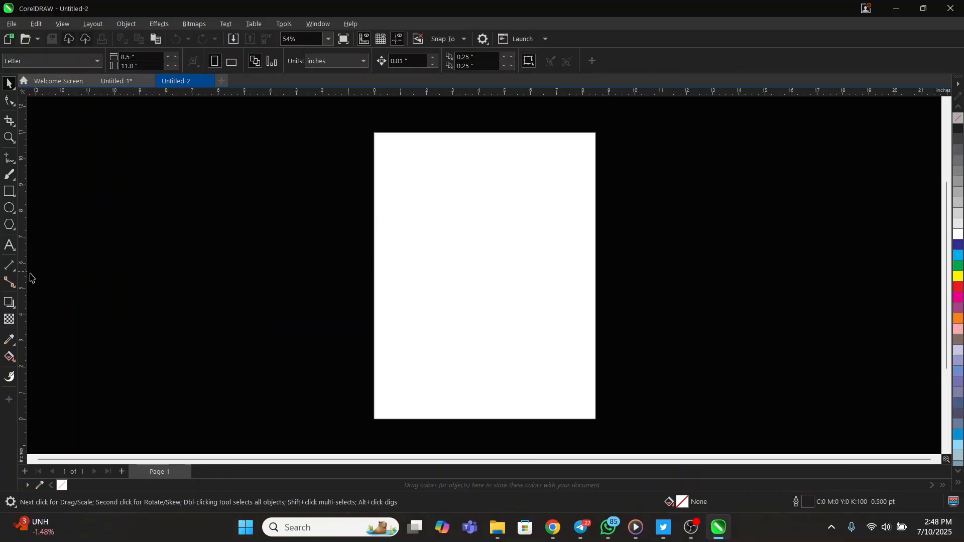
- Examine the drawing tools grouped with the Painterly Brush, then return to the Pick tool
left_click(9, 175)
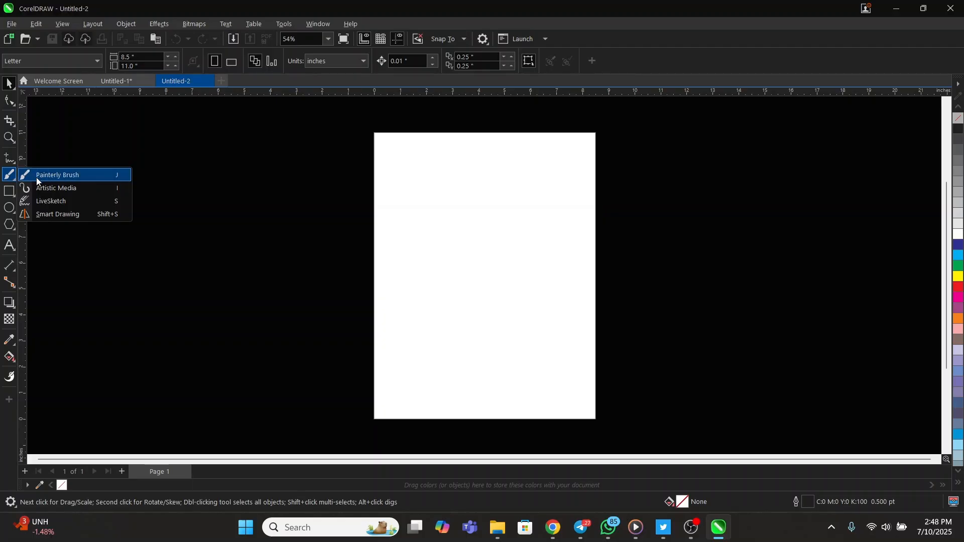
left_click(7, 177)
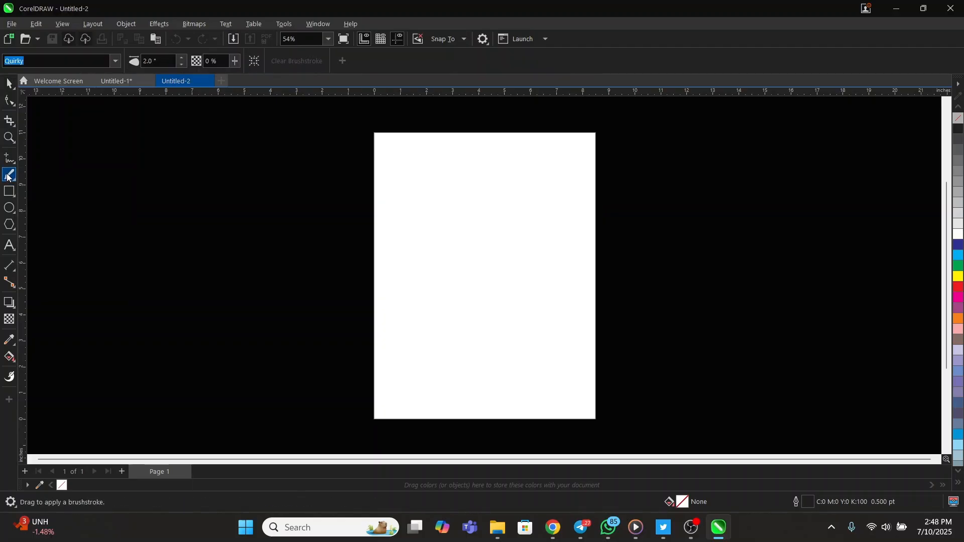
mouse_move(9, 177)
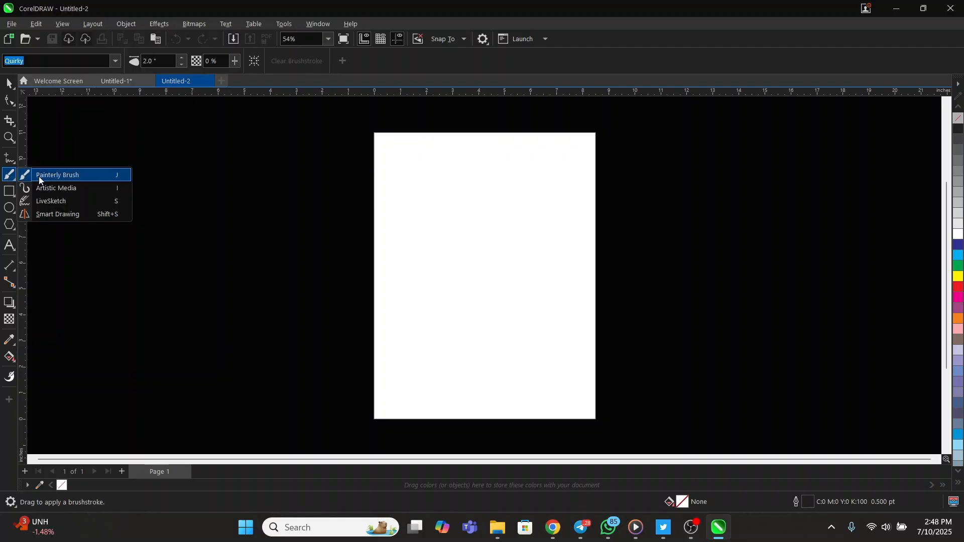
left_click(9, 83)
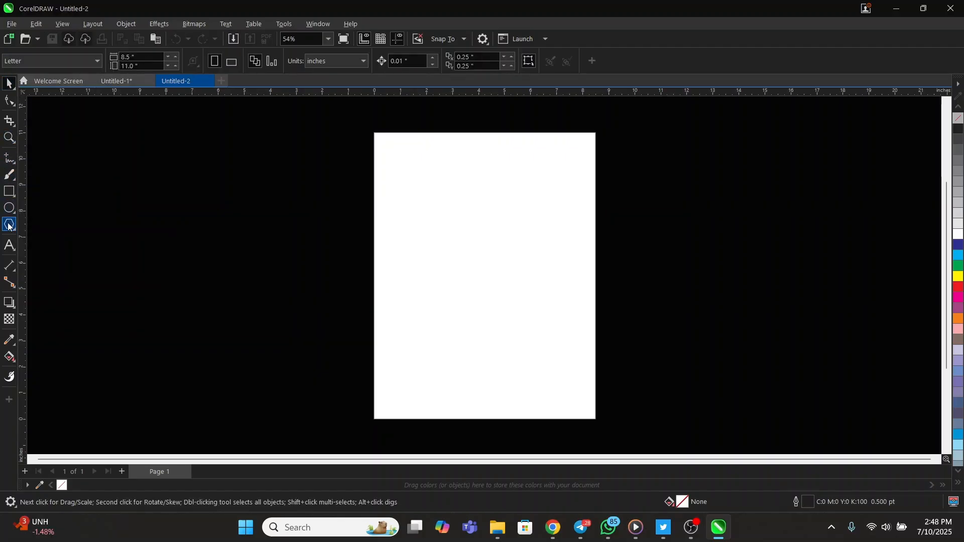
- Draw a five-pointed star on the page and move it slightly up and to the right
left_click(10, 224)
left_click(40, 238)
left_click_drag(450, 191, 542, 296)
key("space")
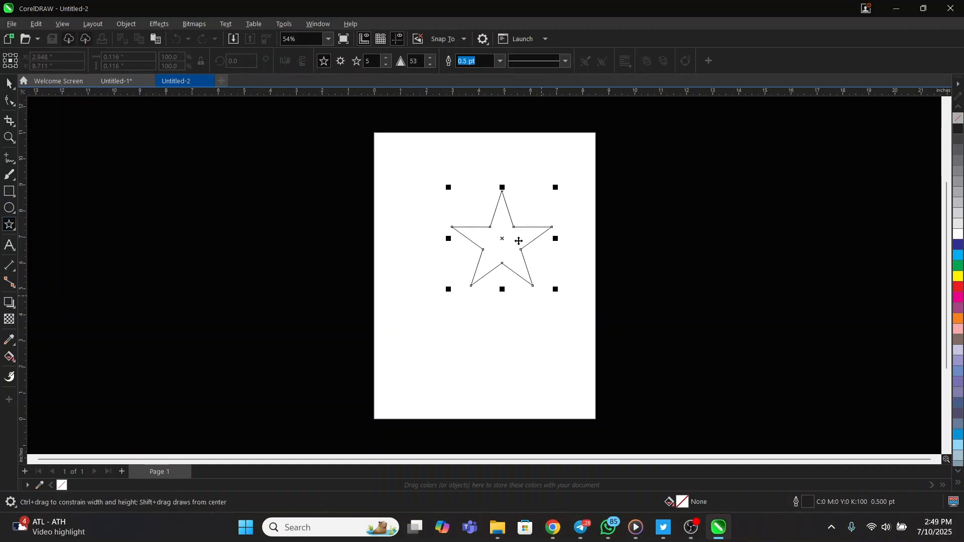
left_click_drag(520, 246, 529, 223)
left_click(532, 151)
- Add the letter e as artistic text in the page's lower left area and enlarge it to about 524 pt
left_click(9, 245)
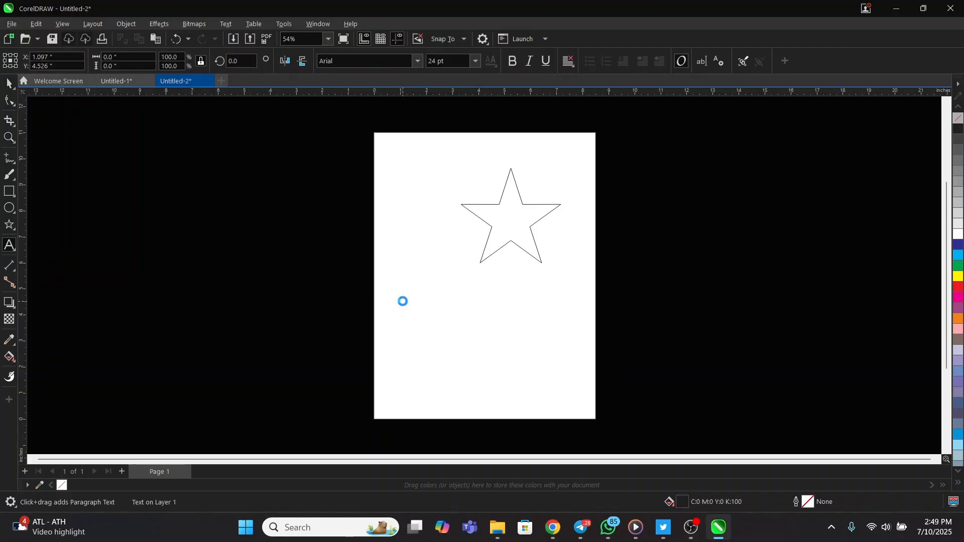
left_click(402, 301)
type("e")
key("Escape")
left_click_drag(413, 308, 547, 407)
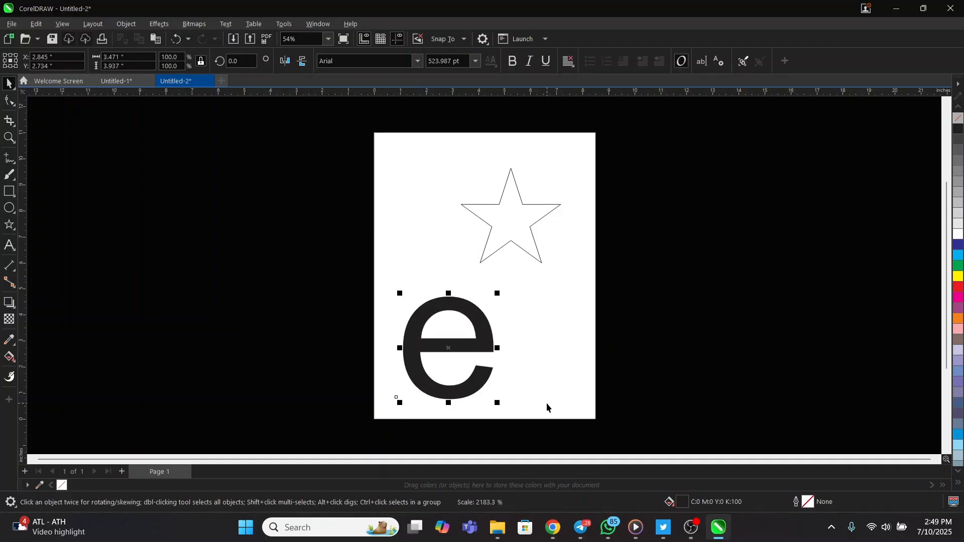
- Replace the lowercase letter below the star with a capital E
key("F8")
key("ctrl+a")
type("E")
key("Escape")
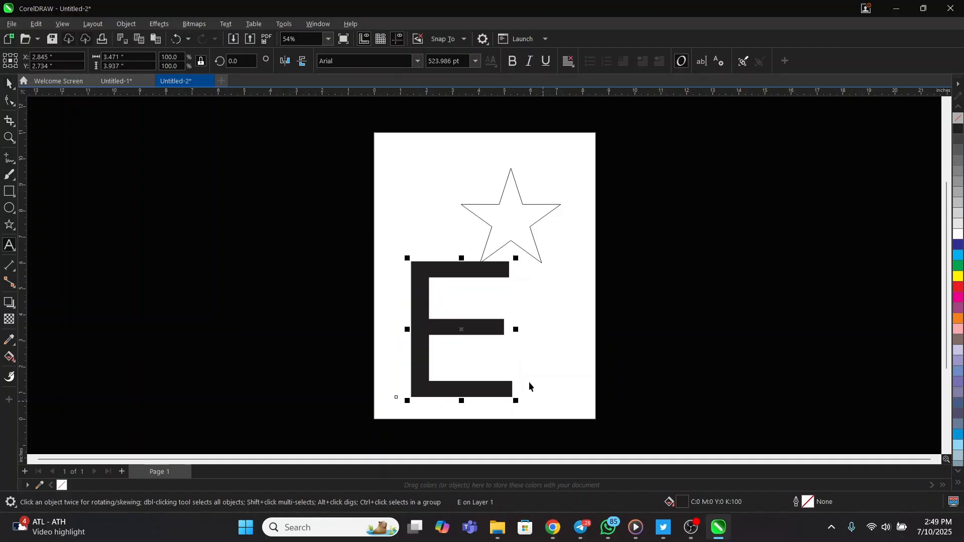
- Scale the letter E down to about 165 pt and set its font to Campton Black
left_click_drag(516, 401, 443, 339)
scroll(443, 339, "up", 2)
left_click(401, 58)
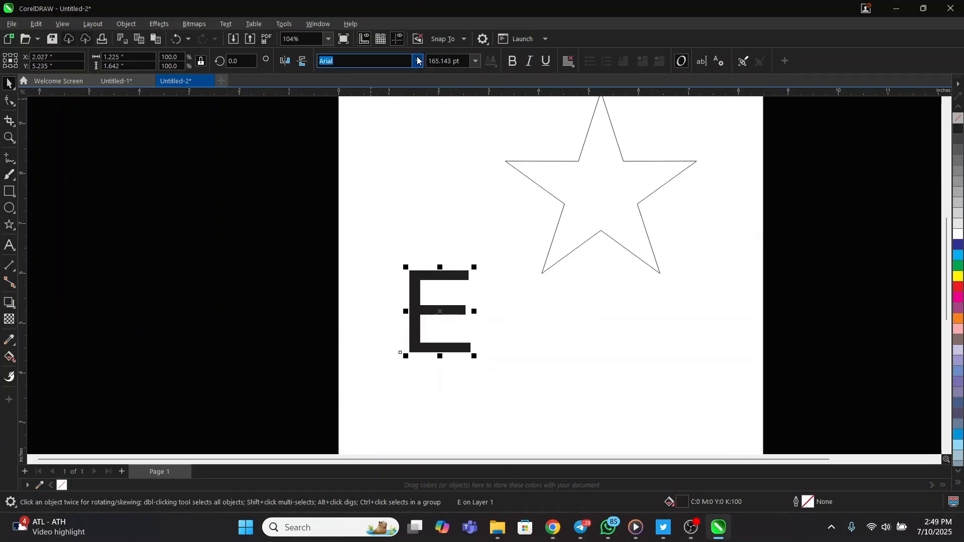
type("ck")
left_click(544, 370)
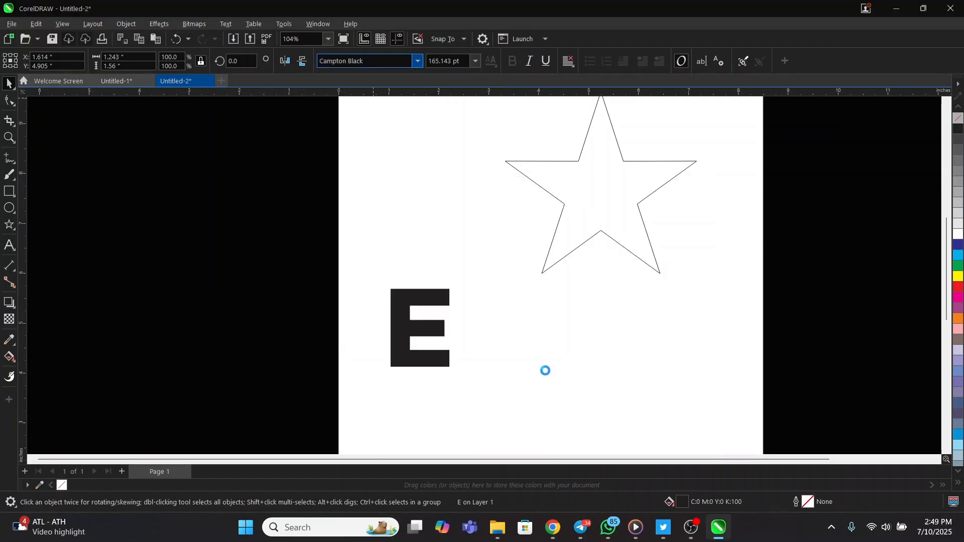
- Change the letter E's font to bold Campton Book and move the letter up the page
key("Down")
left_click_drag(391, 333, 393, 270)
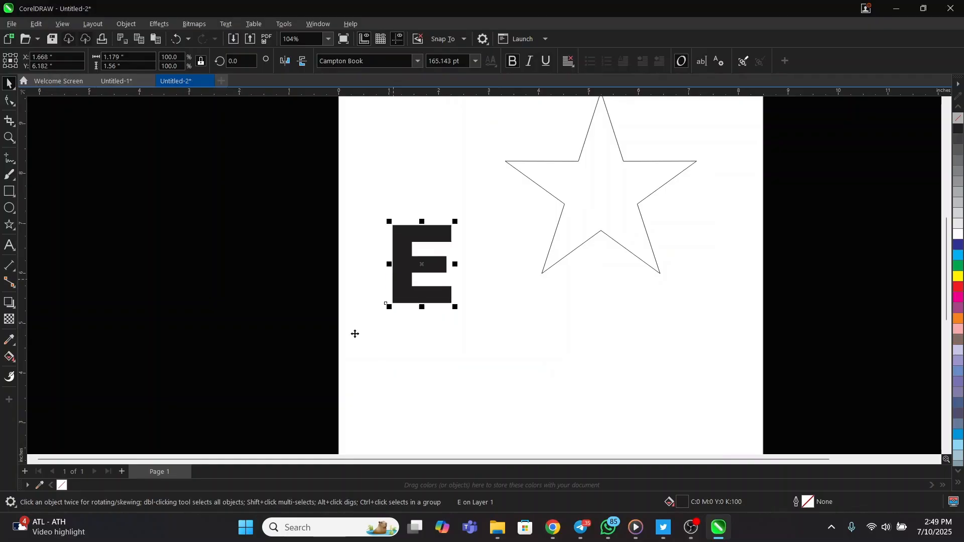
- Remove the letter E's fill and give it a black hairline outline
left_click(62, 485)
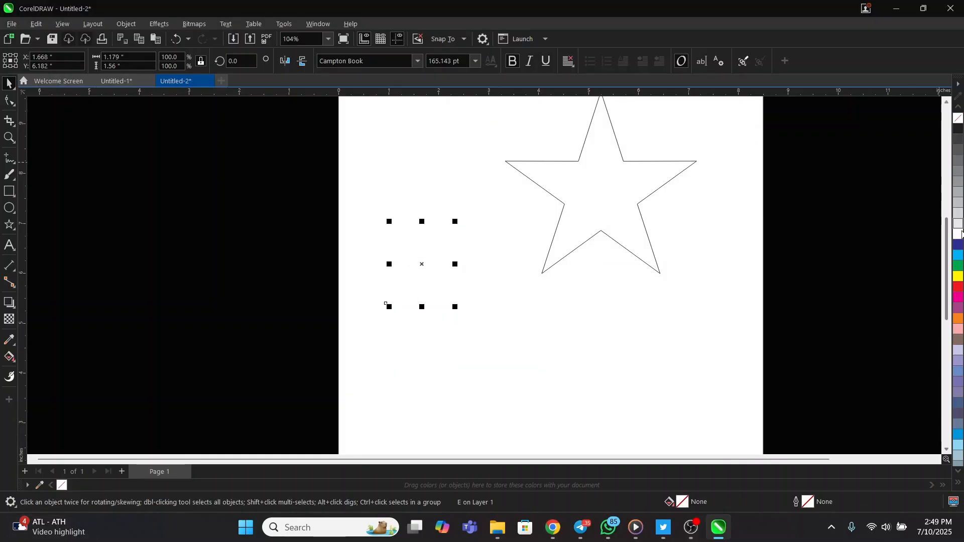
right_click(958, 130)
- Move the star down and to the left, and place the letter E beside its left arm near the page edge
left_click_drag(424, 225, 427, 162)
left_click_drag(595, 176, 570, 235)
left_click(433, 201)
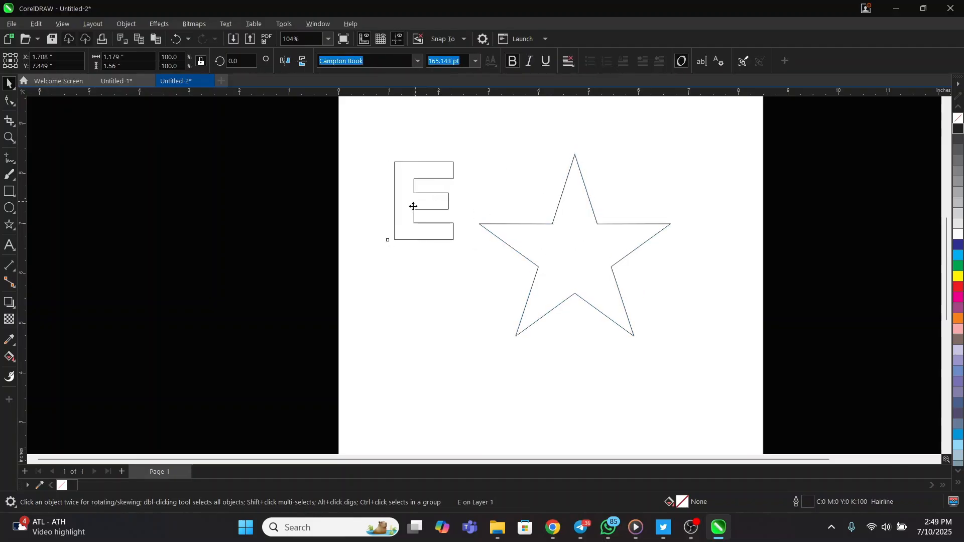
left_click_drag(413, 209, 381, 223)
scroll(381, 223, "up", 1)
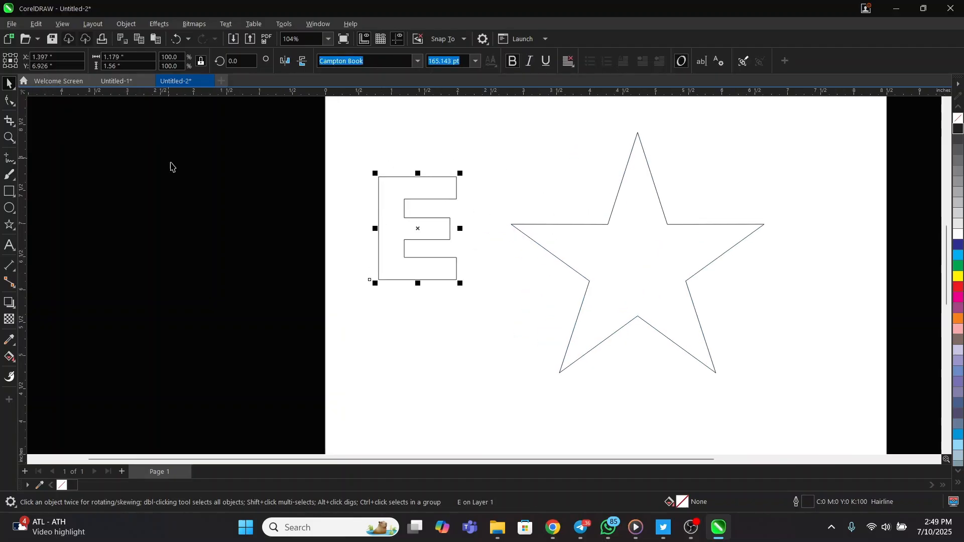
- Apply the Furry particle brushstroke to the letter E's outline with the painterly brush tool
left_click(8, 176)
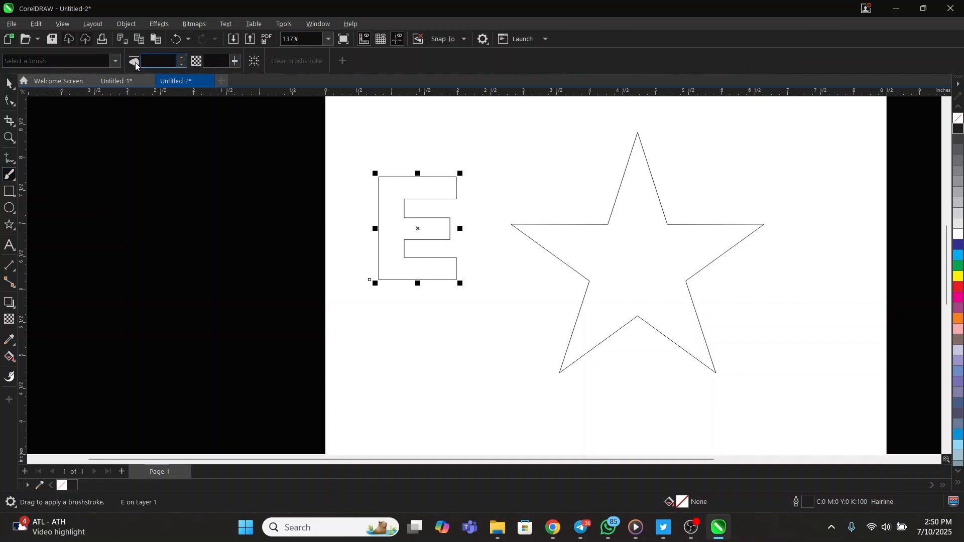
left_click(111, 61)
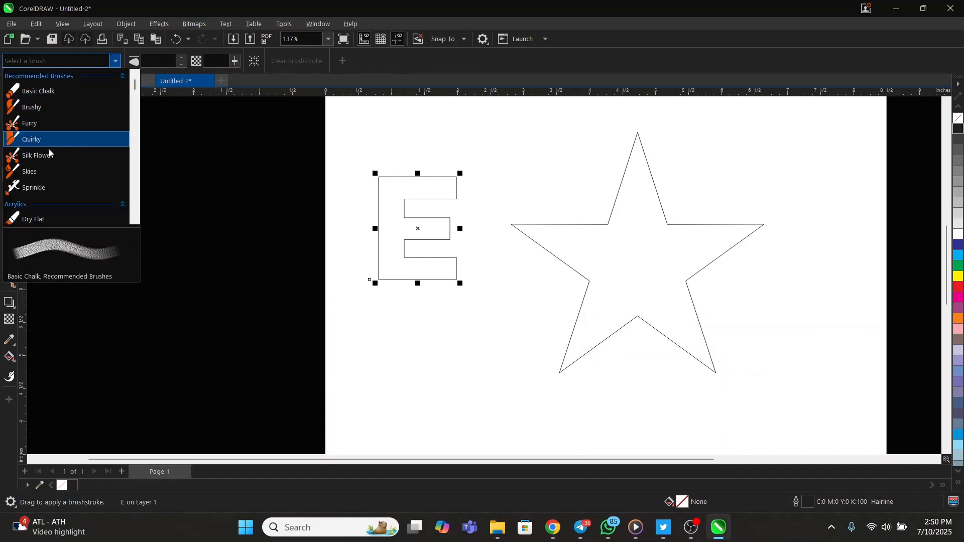
scroll(52, 182, "down", 1)
scroll(50, 187, "down", 3)
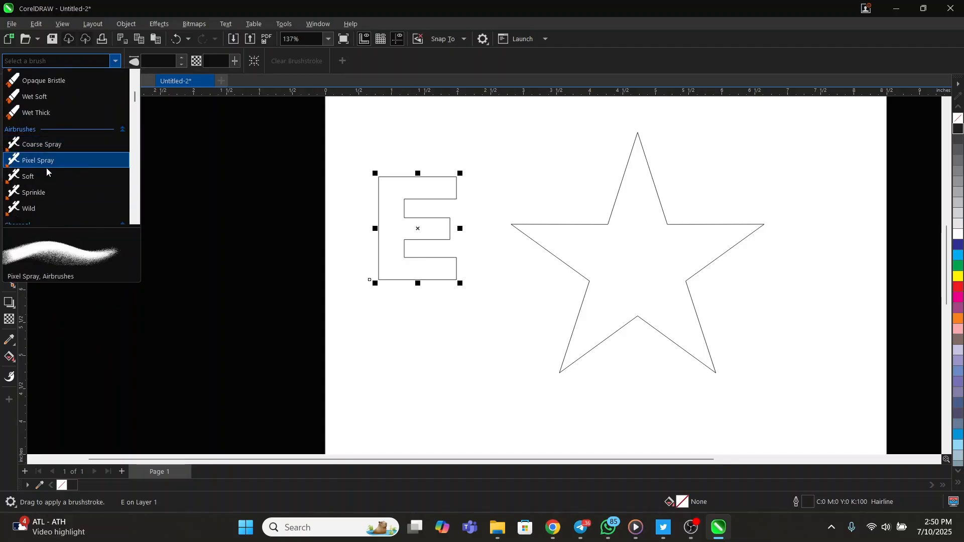
scroll(45, 170, "down", 2)
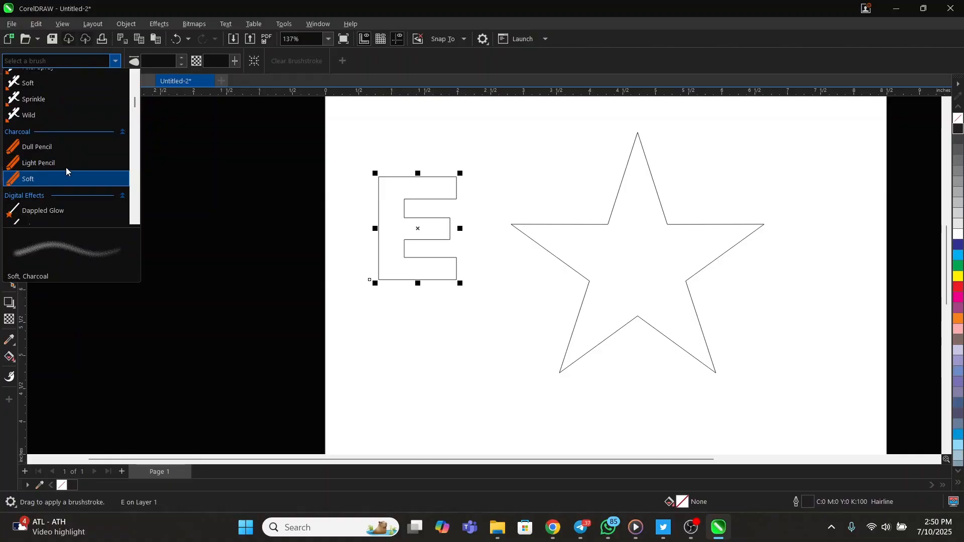
left_click_drag(137, 105, 127, 167)
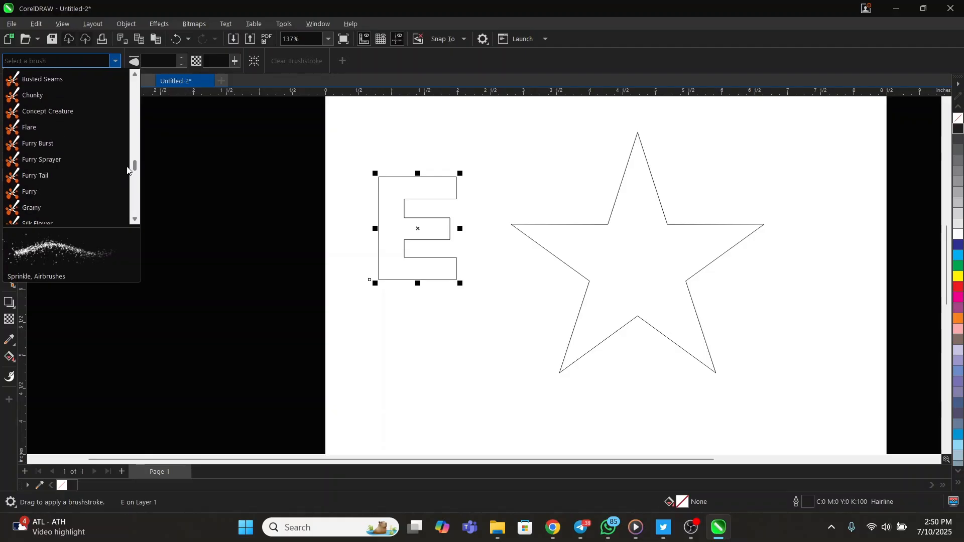
left_click(35, 190)
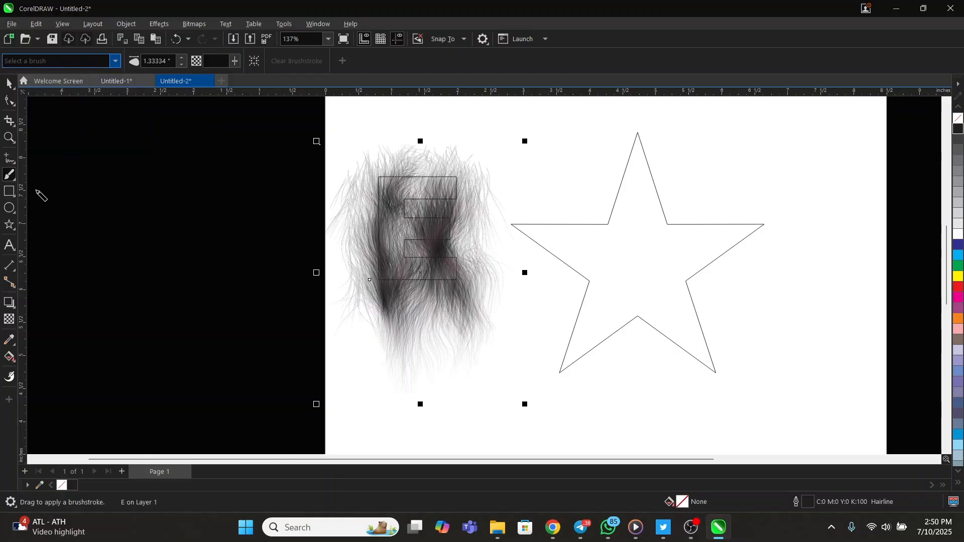
scroll(453, 217, "up", 1)
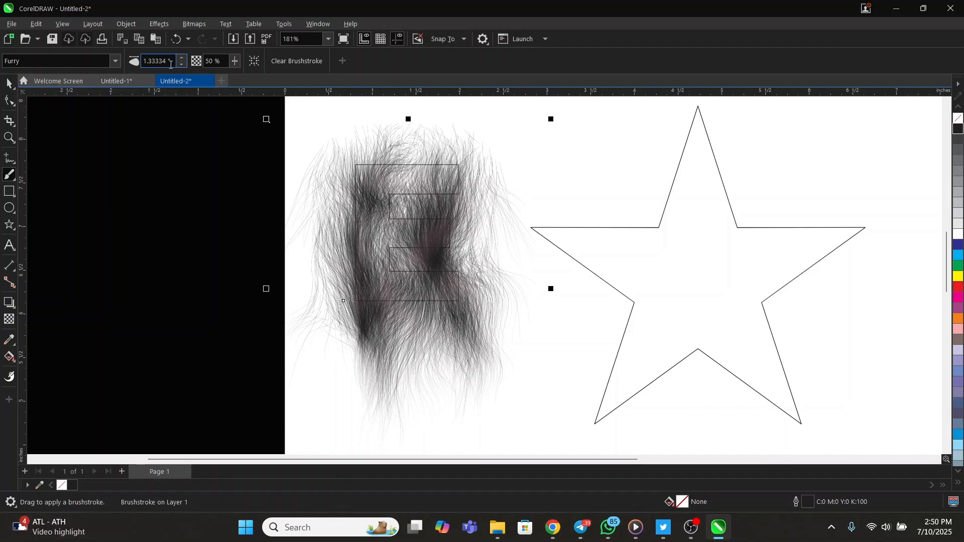
- Set the size of the letter E's Furry brushstroke to 0.3 inches
left_click_drag(172, 63, 150, 67)
key("BackSpace")
key("Return")
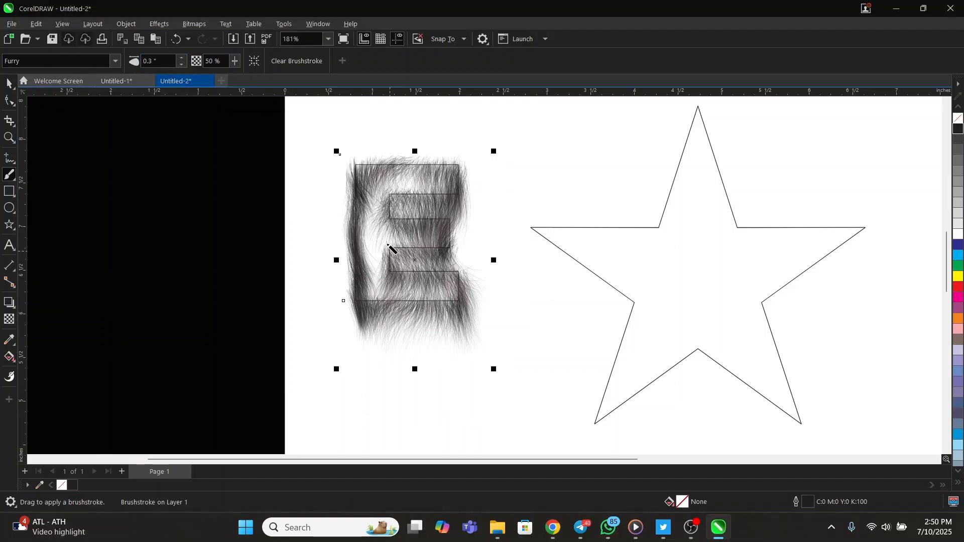
scroll(412, 179, "up", 1)
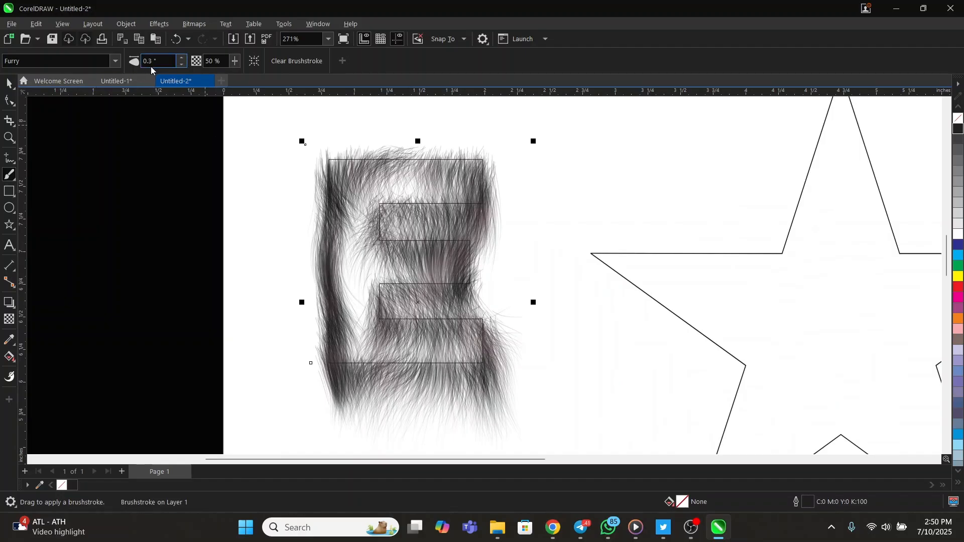
- Change the letter E's brushstroke to the Furry Tail particle brush
left_click(115, 62)
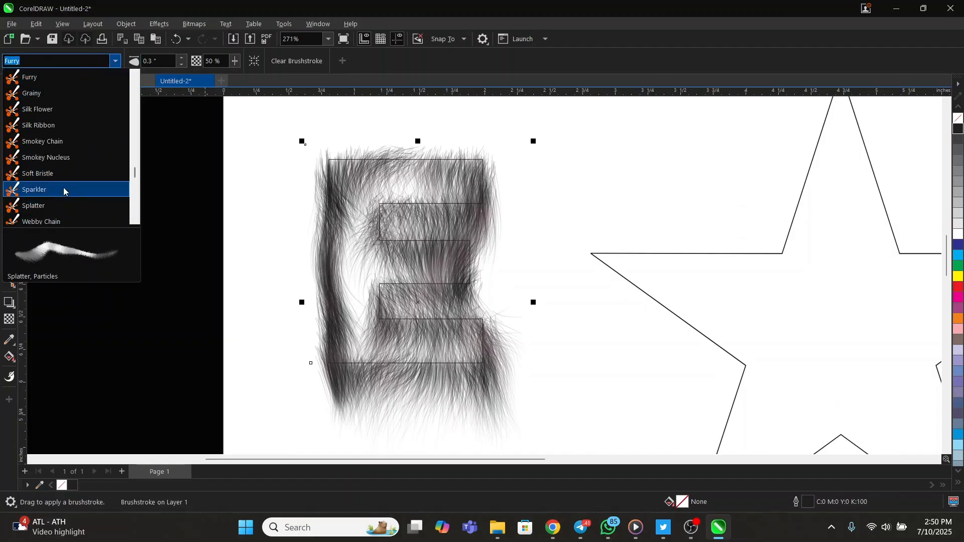
scroll(60, 151, "up", 1)
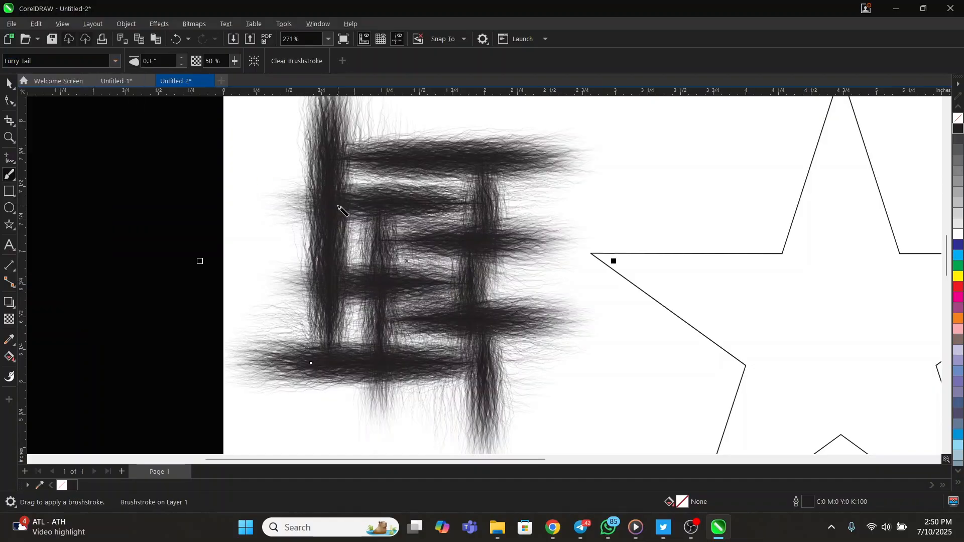
- Set the Furry Tail brushstroke's transparency to 3% and its size to 0.26 inches
mouse_move(236, 62)
left_mouse_down()
mouse_move(216, 63)
mouse_move(229, 62)
left_mouse_up()
left_click(183, 64)
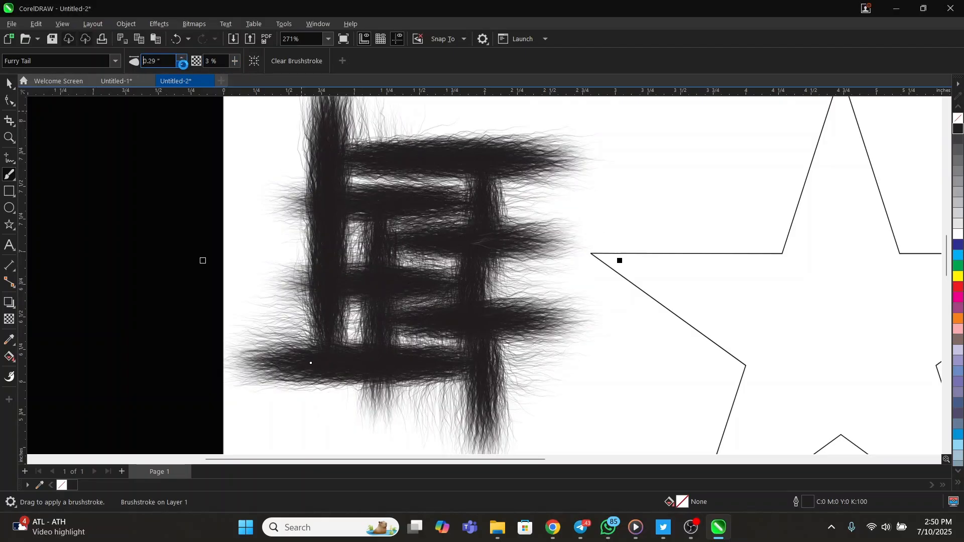
left_click(182, 64)
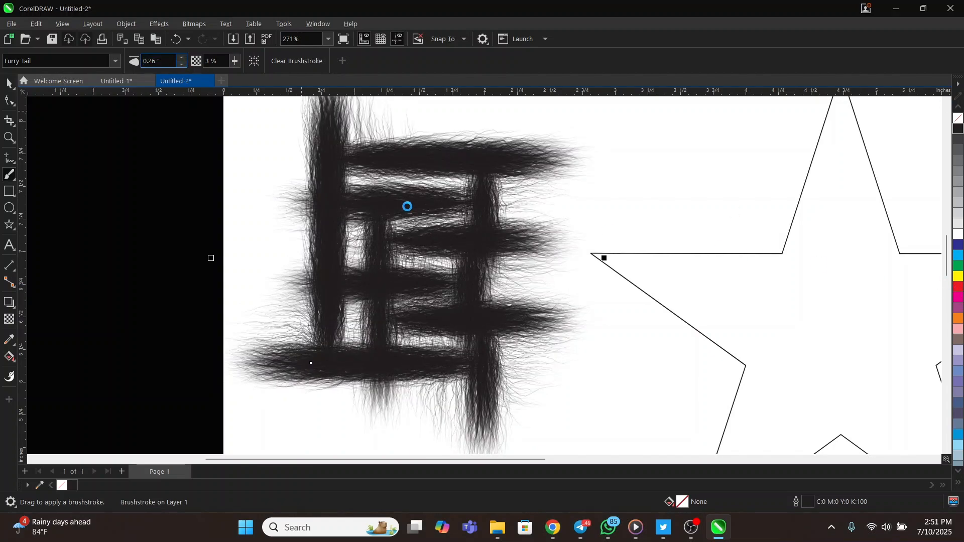
- Color the letter E's brushstroke red and change its brush to Smokey Chain
left_click(958, 286)
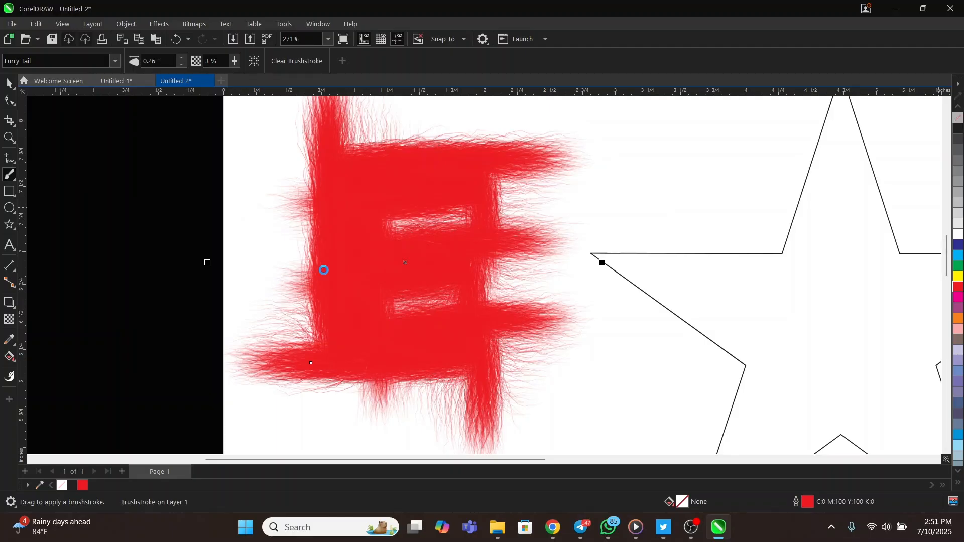
left_click(75, 61)
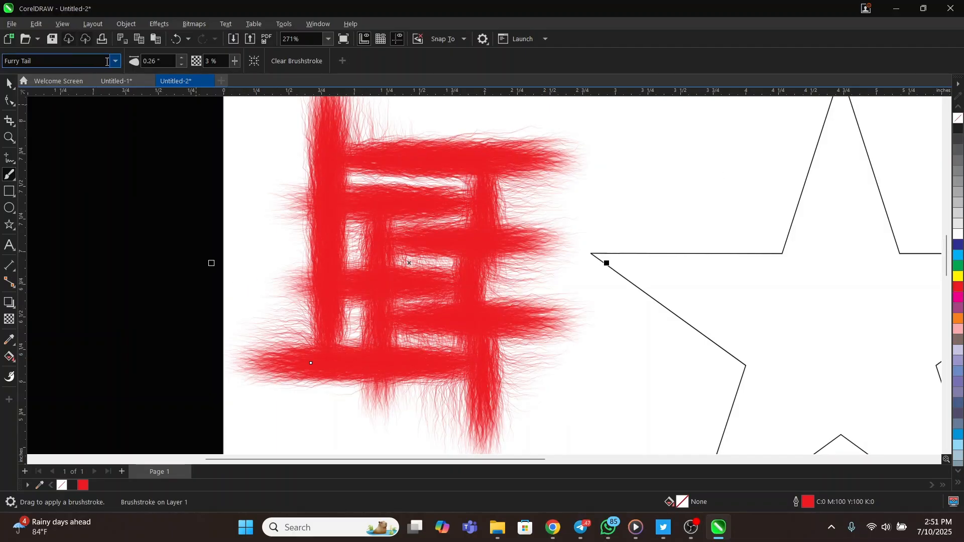
left_click(116, 61)
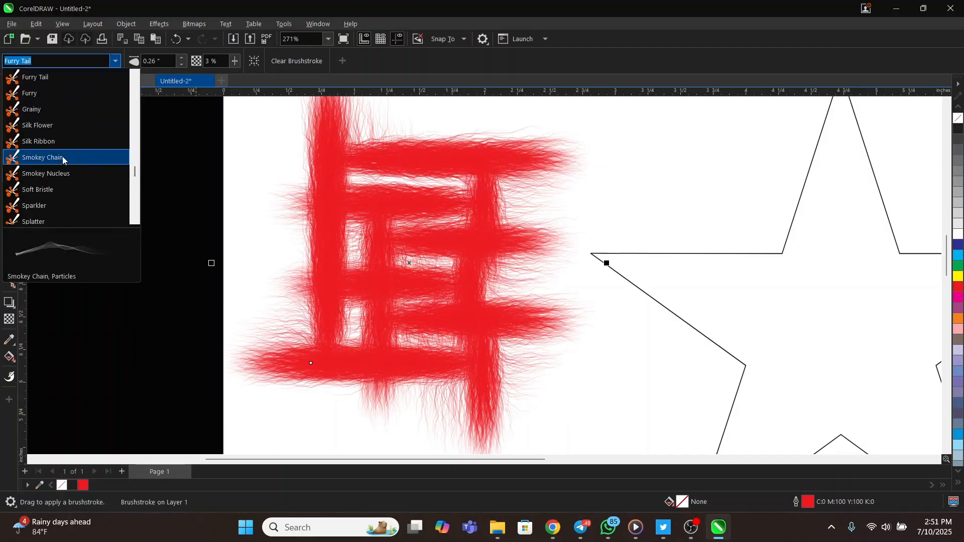
left_click(79, 157)
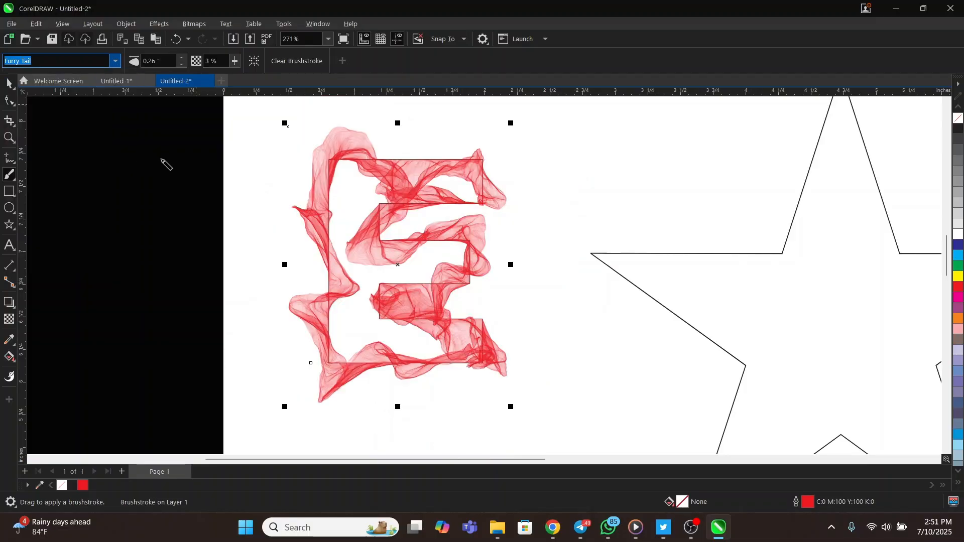
- Reduce the Smokey Chain brushstroke's size to 0.12 inches and set its transparency to 30%
left_click(182, 64)
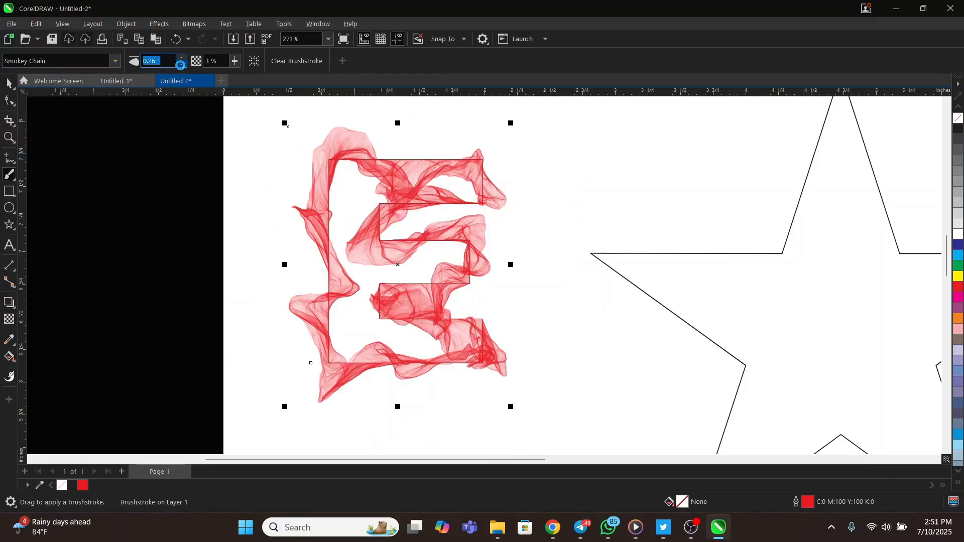
left_click(181, 64)
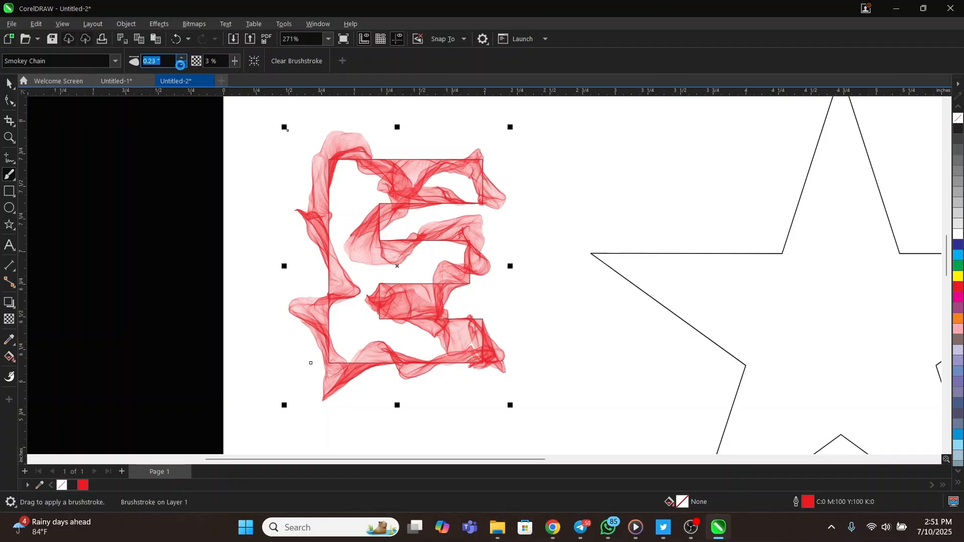
left_click(180, 65)
left_click(181, 65)
left_click(181, 65)
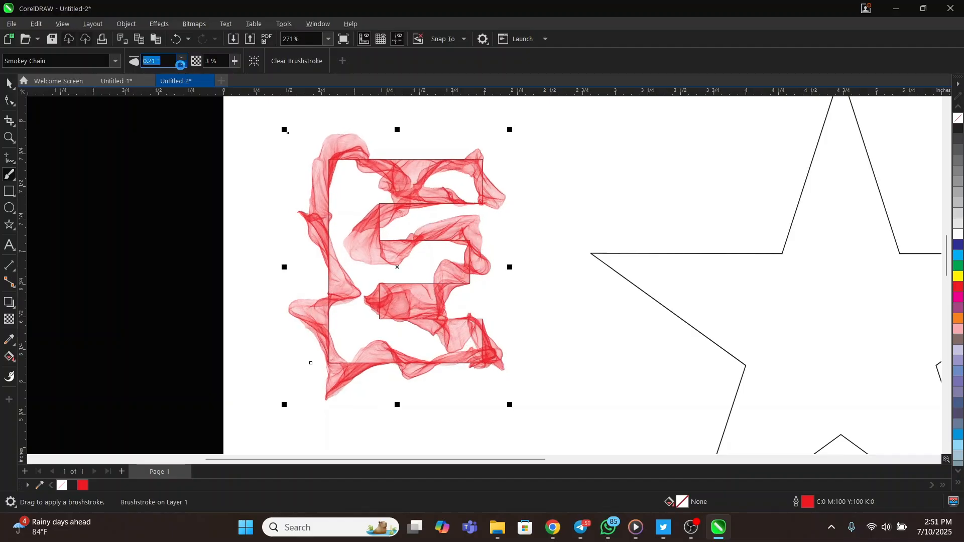
left_click(181, 64)
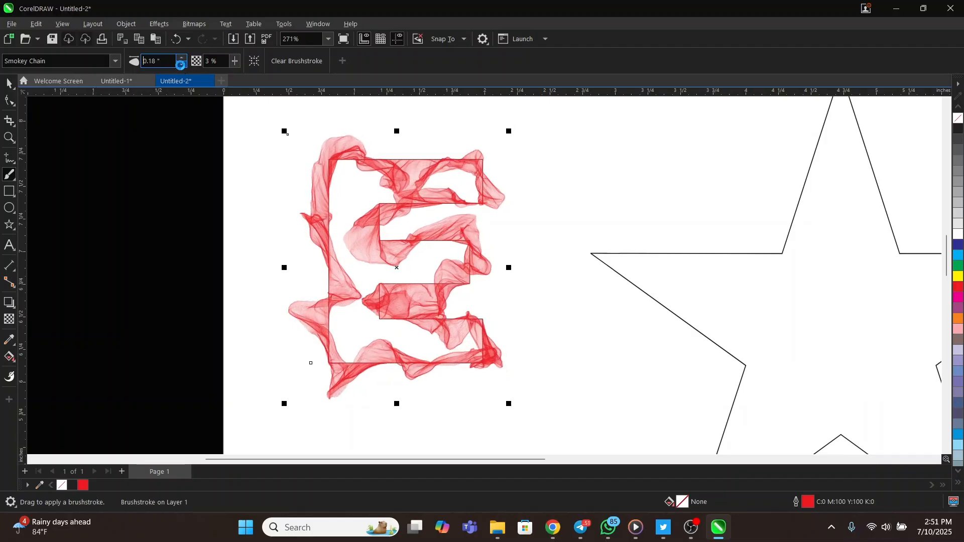
left_click(181, 64)
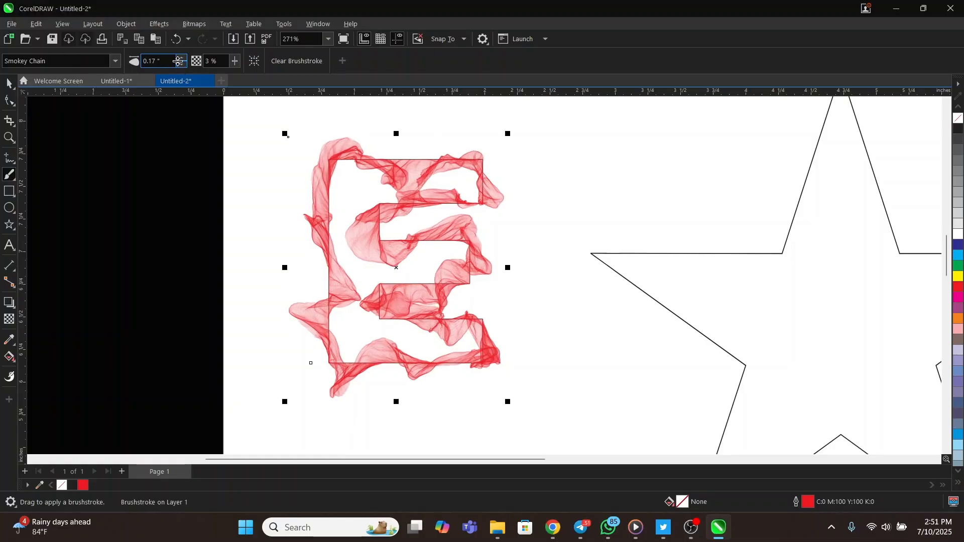
left_click(182, 64)
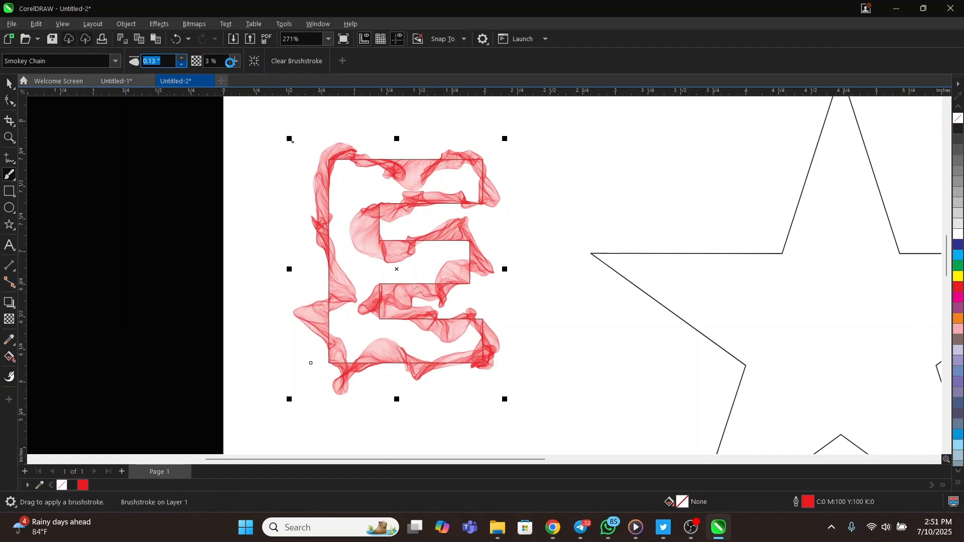
left_click(234, 61)
left_click_drag(247, 71, 250, 72)
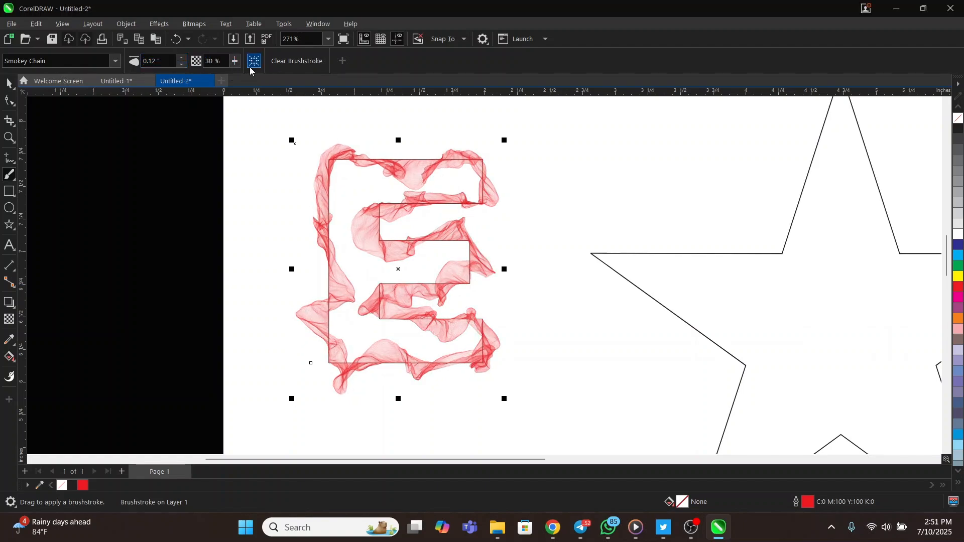
- Change the letter E's brushstroke to Loose Rectangular Pastel from the Pastels and Chalks category
left_click(115, 61)
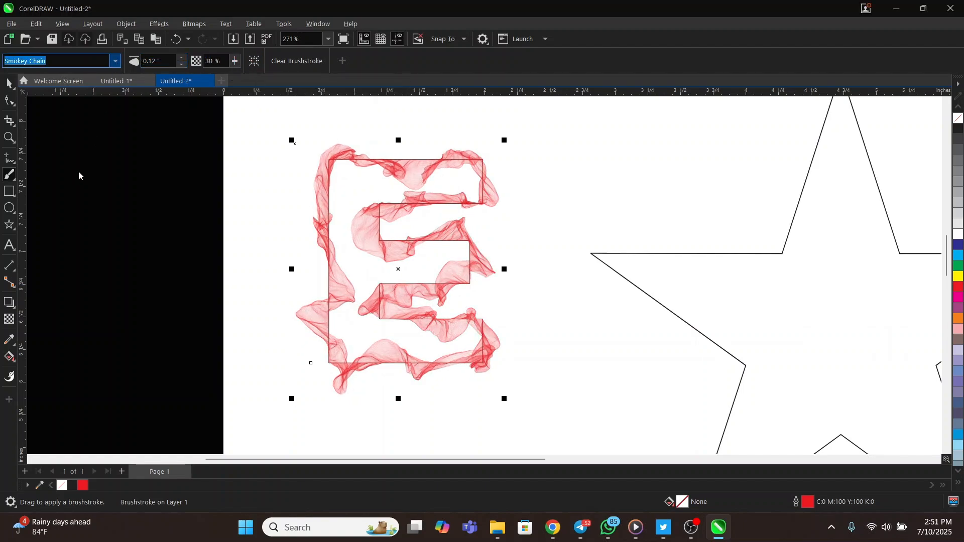
scroll(39, 128, "down", 2)
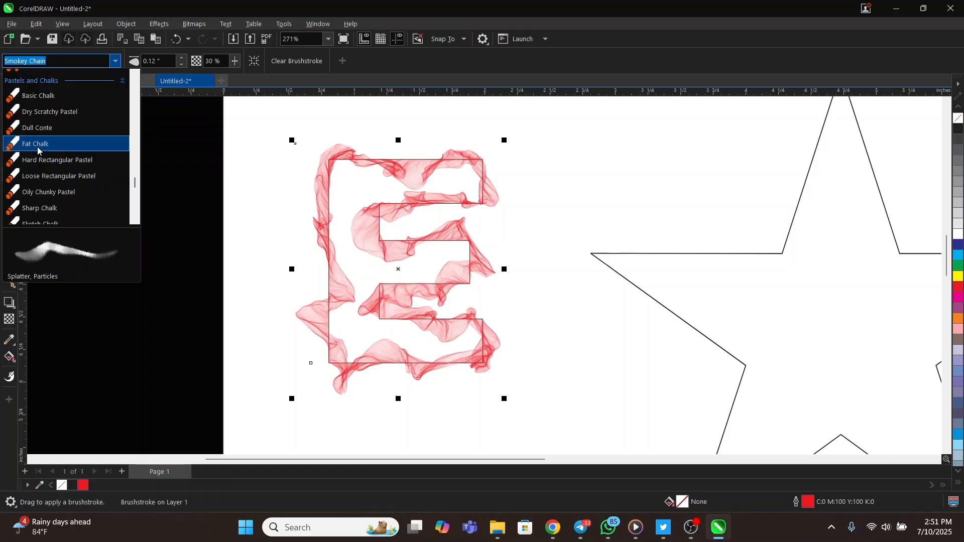
left_click(54, 180)
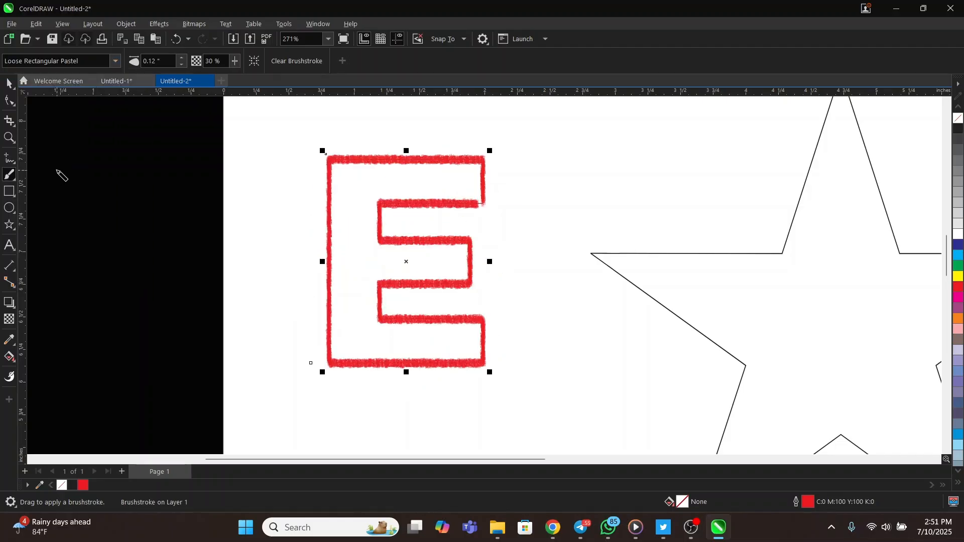
scroll(441, 209, "up", 4)
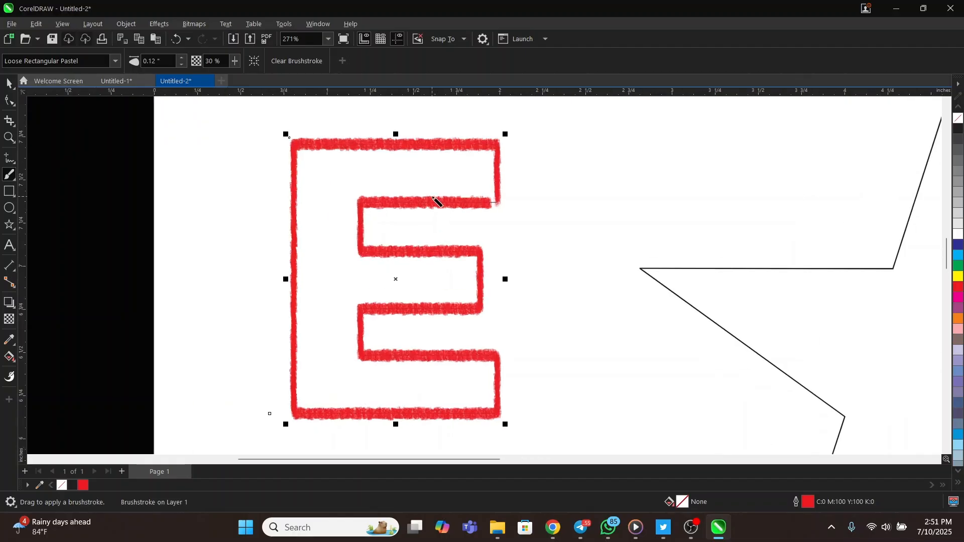
scroll(409, 211, "down", 3)
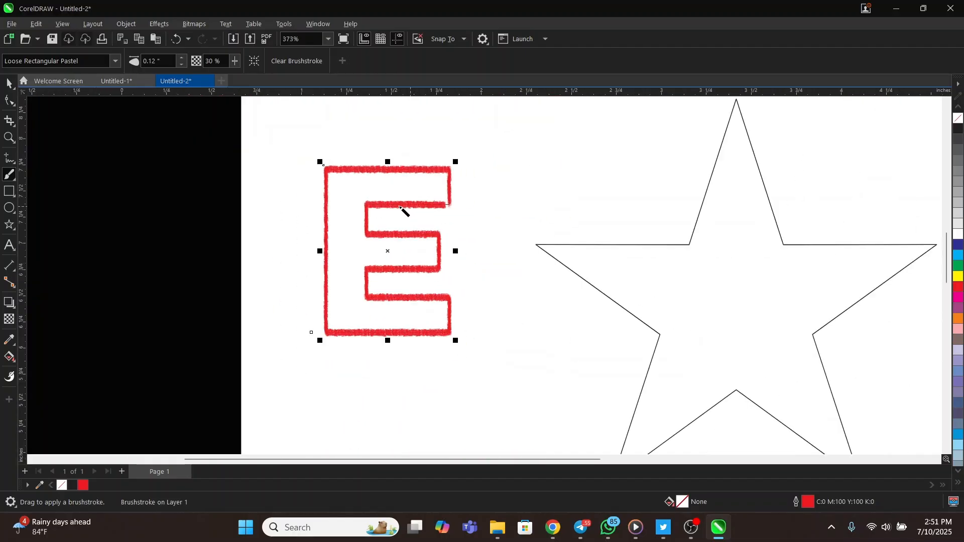
- Increase the size of the letter E's pastel brushstroke to 0.16 inches
scroll(405, 208, "up", 2)
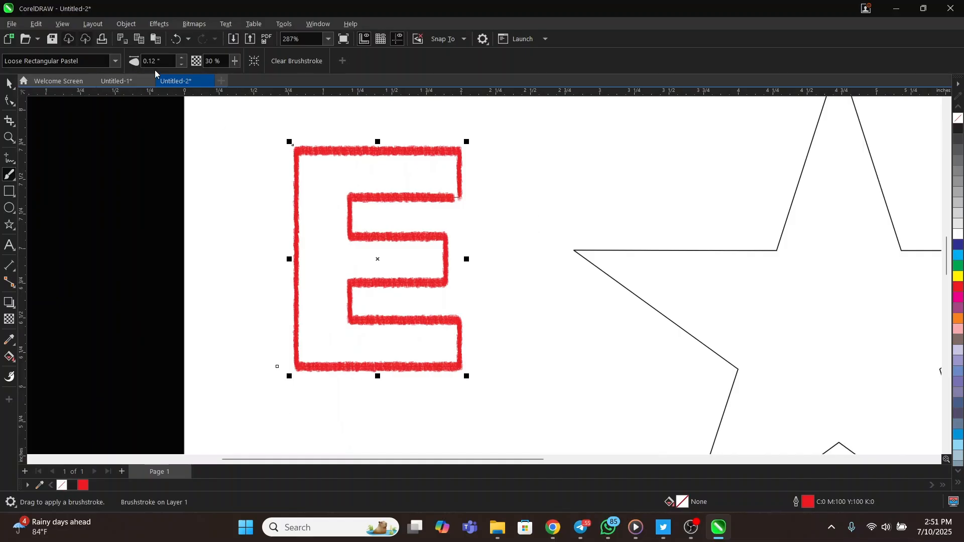
left_click(181, 57)
left_click(181, 57)
left_click(181, 57)
left_click(181, 58)
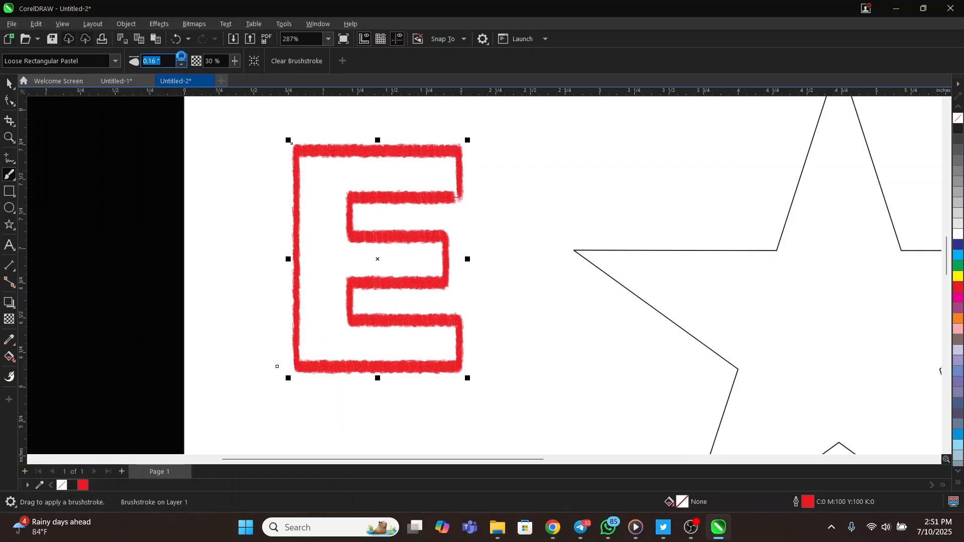
- Set the size of the letter E's Loose Rectangular Pastel brushstroke to 0.23 inches
left_click(181, 58)
left_click(181, 57)
left_click(181, 57)
left_click(181, 58)
left_click(181, 58)
left_click(181, 57)
left_click(181, 57)
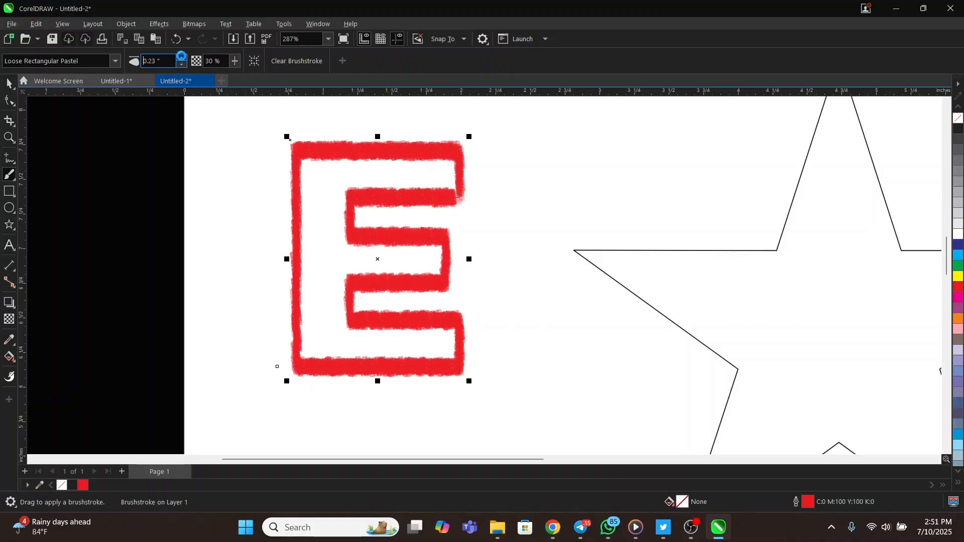
left_click(181, 58)
left_click(182, 57)
left_click(181, 57)
left_click(181, 58)
left_click(182, 57)
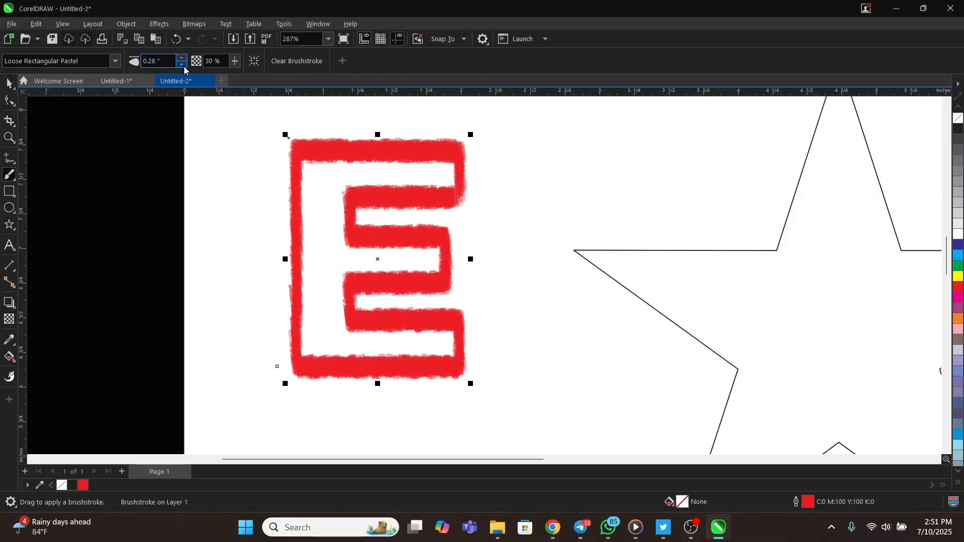
left_click(182, 64)
left_click(181, 64)
left_click(181, 64)
left_click(181, 64)
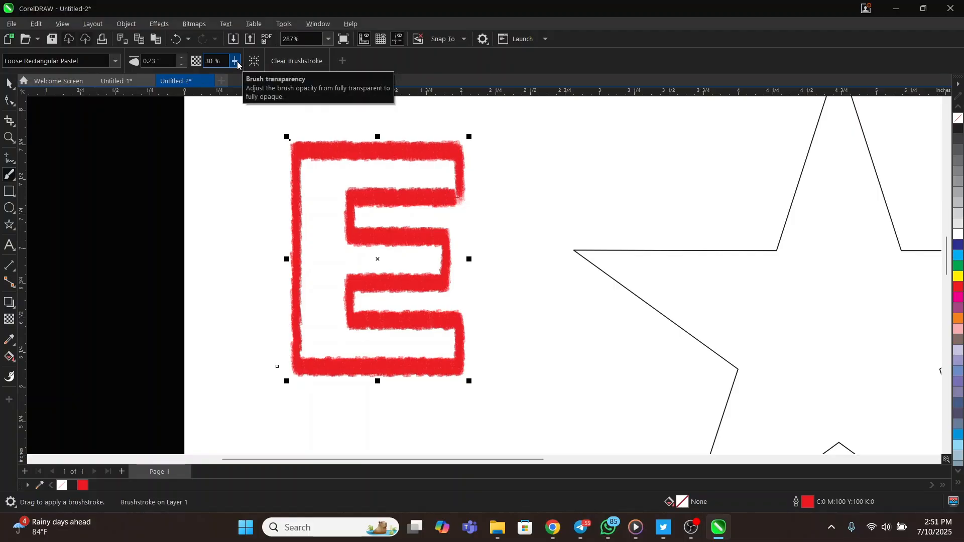
- Set the transparency of the letter E's pastel brushstroke to 28%
left_click(235, 62)
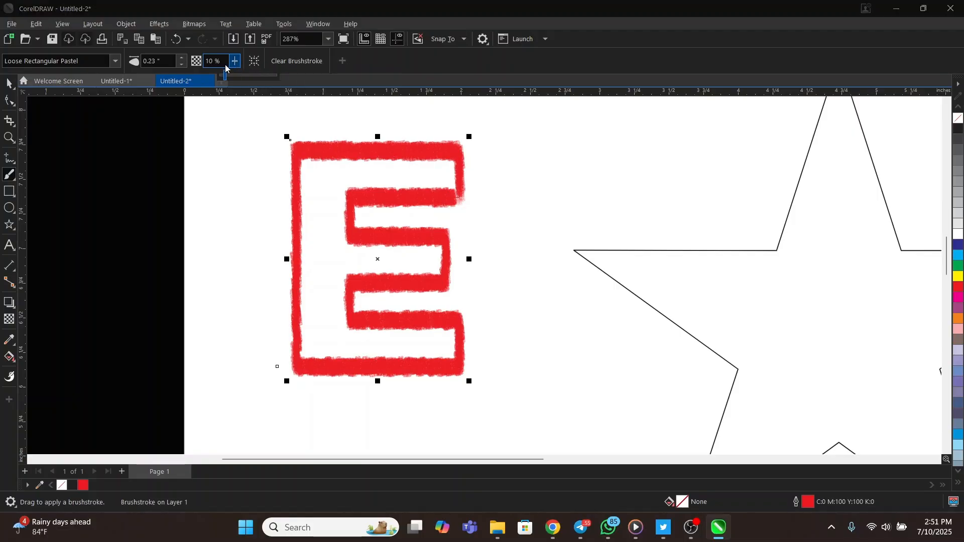
mouse_move(226, 67)
left_mouse_down()
mouse_move(262, 70)
mouse_move(218, 68)
mouse_move(259, 69)
mouse_move(218, 69)
mouse_move(243, 64)
mouse_move(228, 66)
left_mouse_up()
left_click(235, 62)
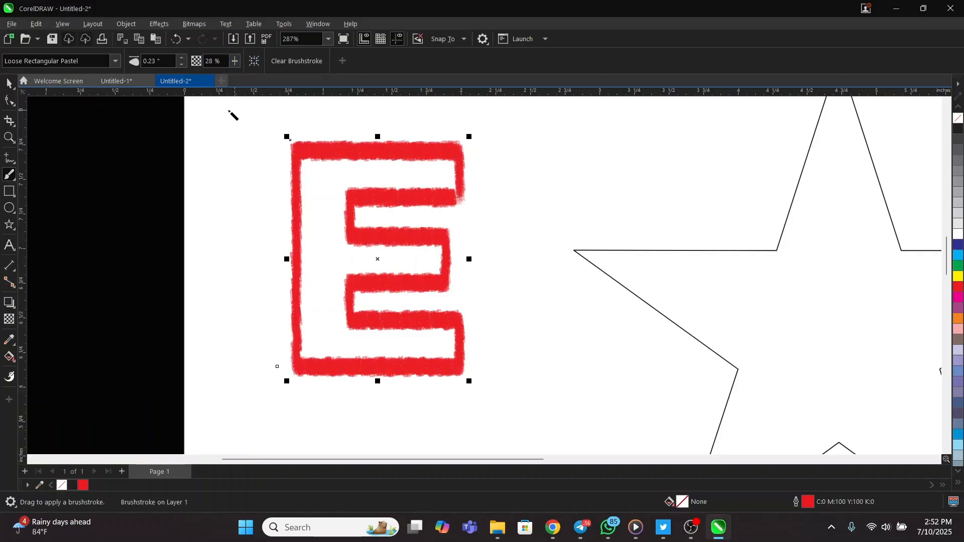
- Scale the star down to about 2.18 by 2.08 inches and reposition it beside the letter E
scroll(236, 200, "down", 3)
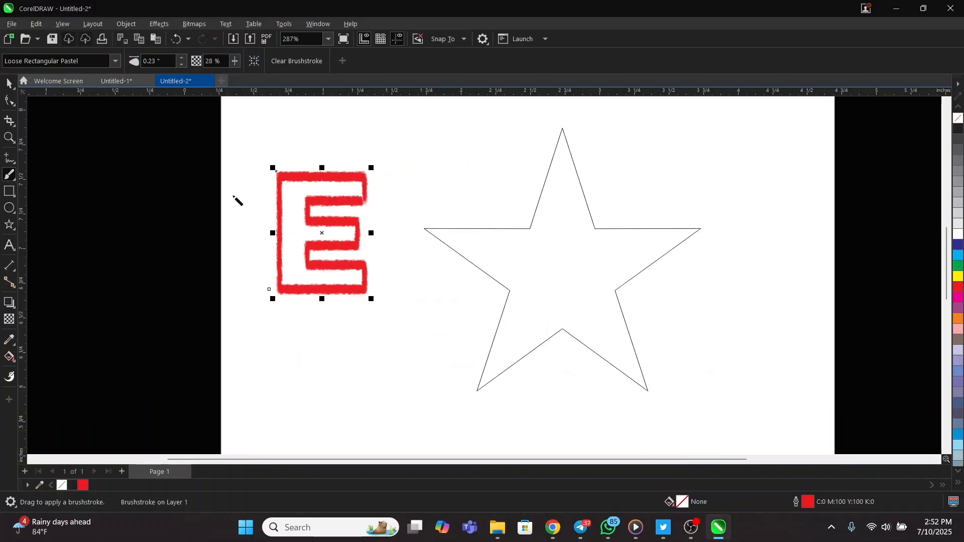
scroll(295, 166, "up", 2)
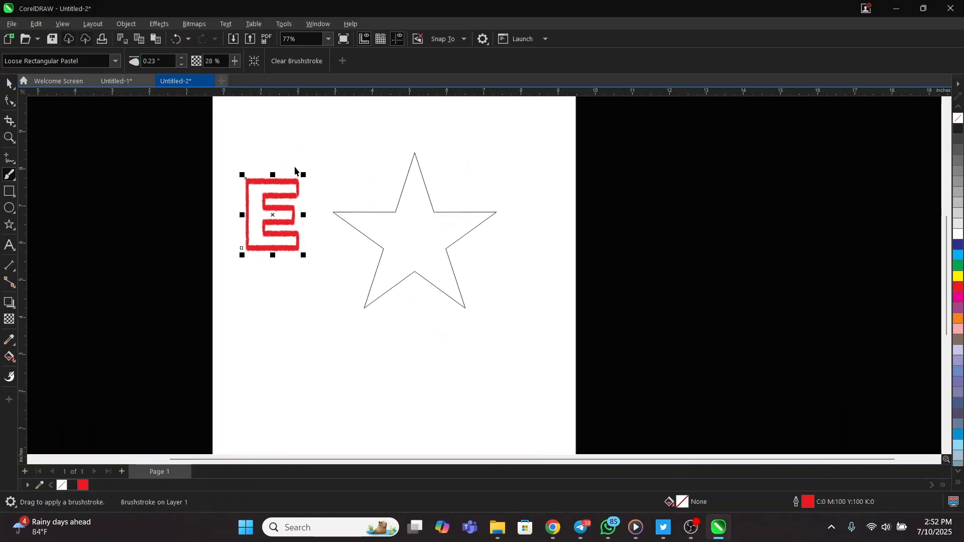
scroll(467, 261, "up", 2)
left_click(326, 207)
scroll(332, 211, "down", 3)
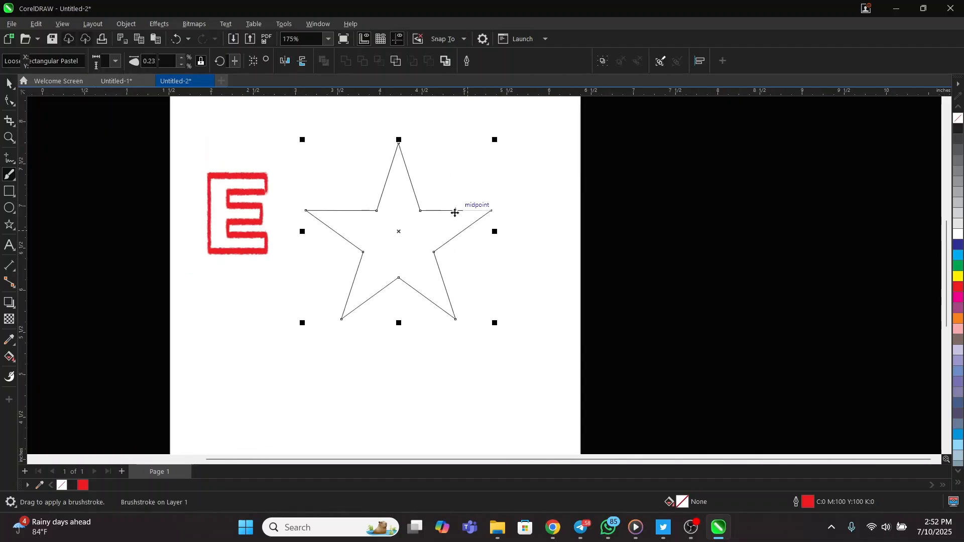
scroll(454, 211, "up", 3)
key("space")
left_click_drag(522, 403, 383, 271)
left_click_drag(313, 194, 356, 288)
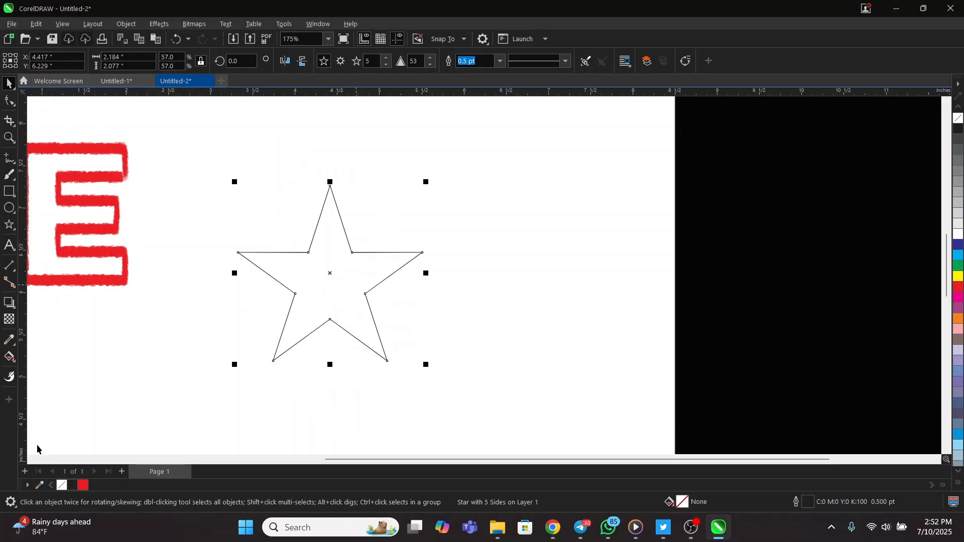
- Remove the star's outline and apply the Sprinkle brush from the Recommended Brushes to its path
right_click(63, 485)
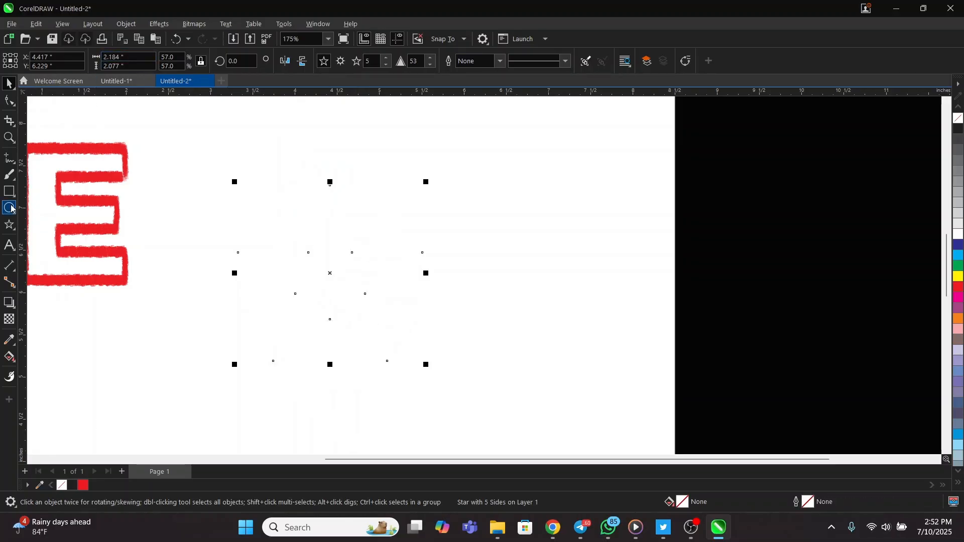
left_click(9, 174)
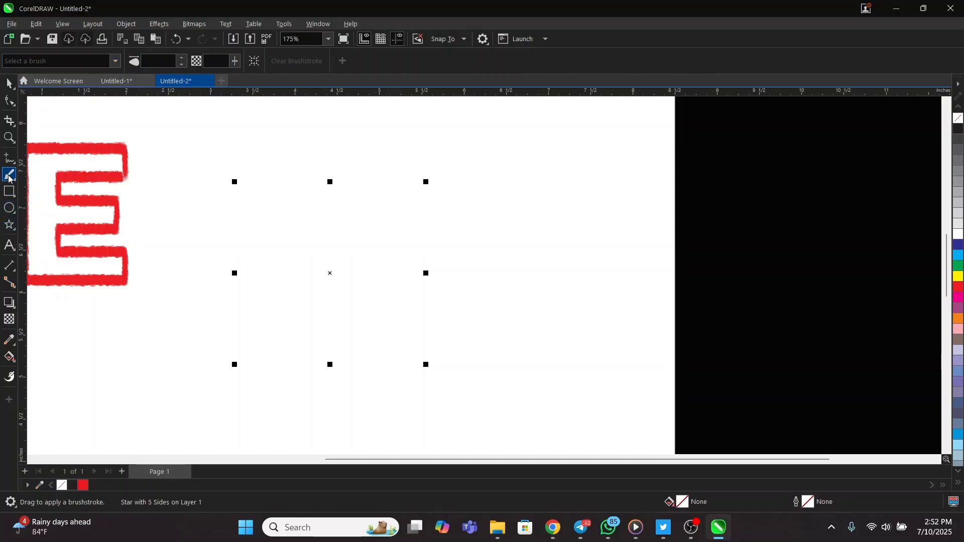
left_click(113, 60)
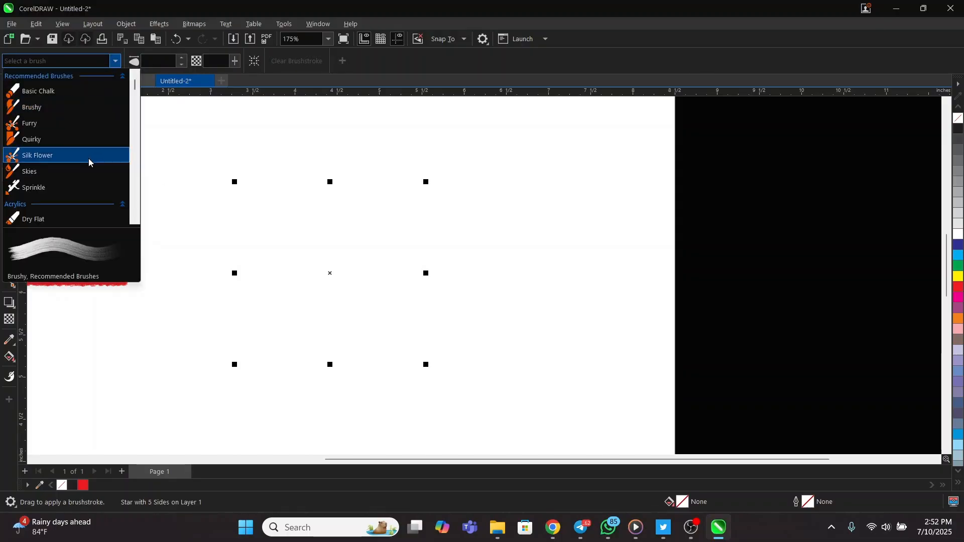
left_click(56, 185)
- Color the star's Sprinkle brushstroke red and fill the star's interior with the same red
scroll(397, 286, "up", 3)
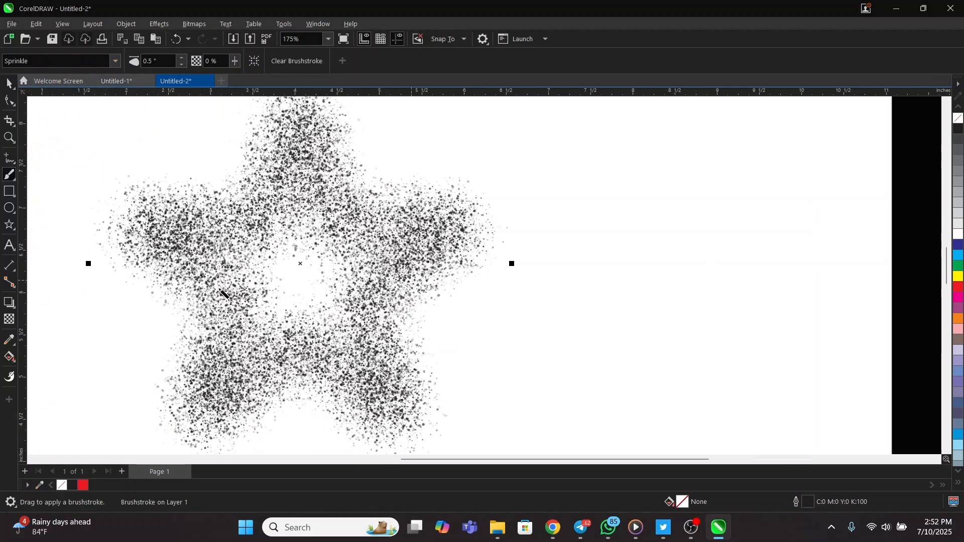
scroll(371, 230, "down", 2)
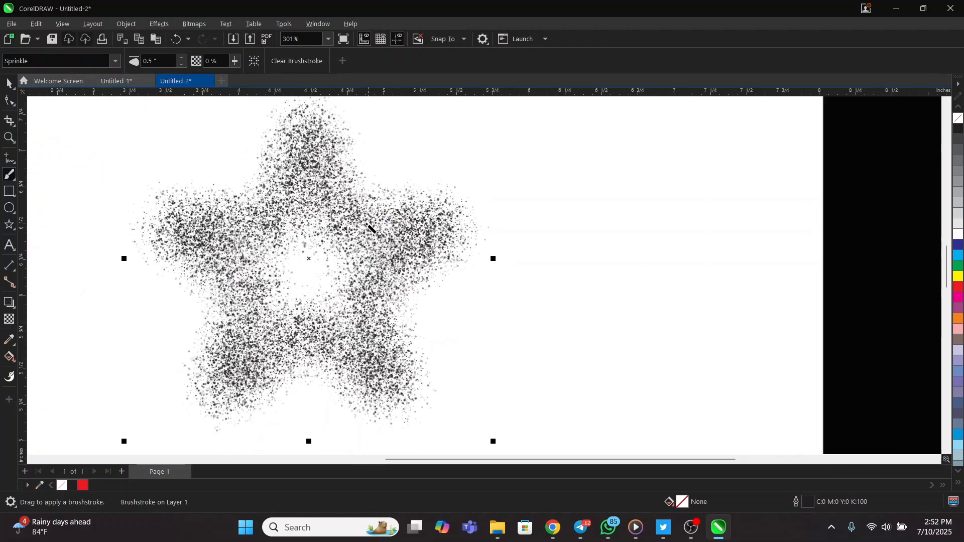
left_click(957, 287)
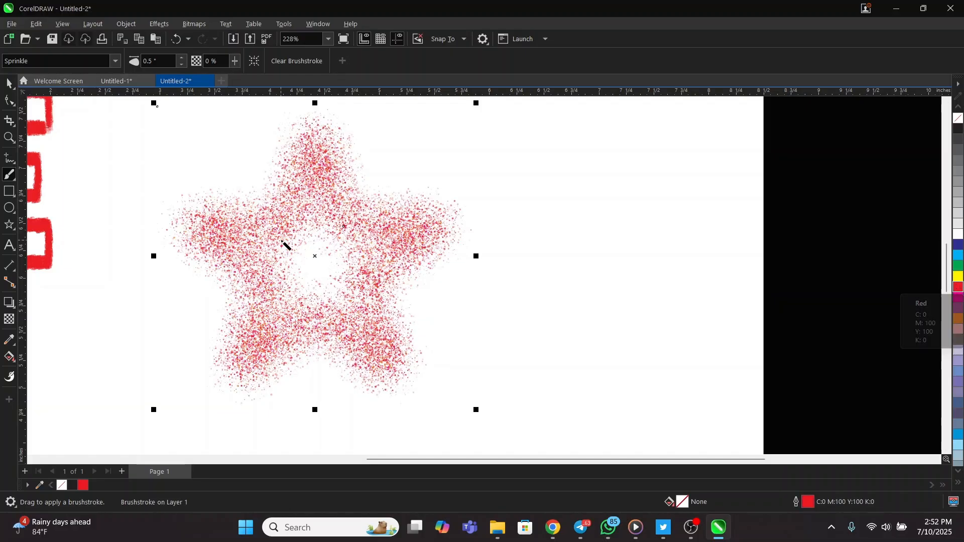
left_click(958, 288)
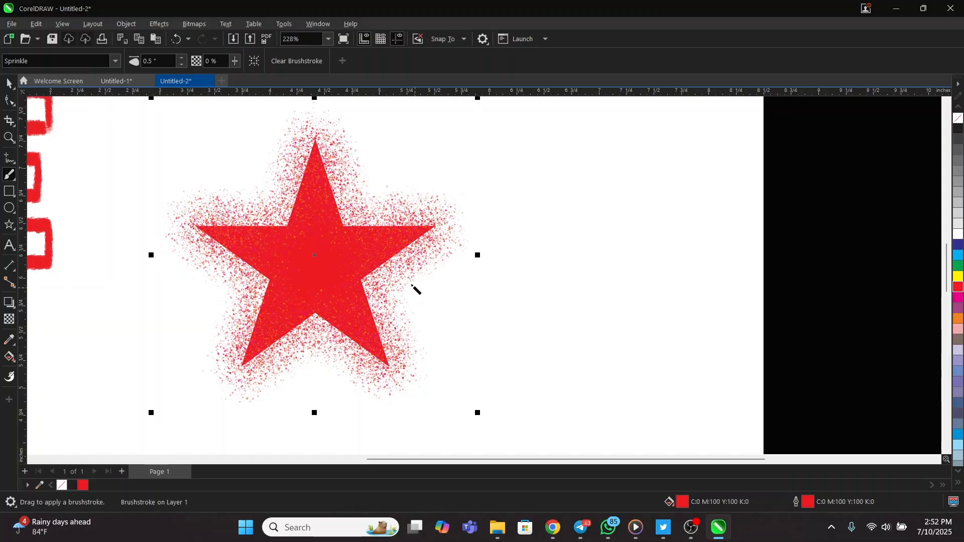
- Examine the Sprinkle brushstroke's speckles along the red star's edges at close range and as a whole
scroll(401, 274, "down", 2)
scroll(317, 258, "up", 2)
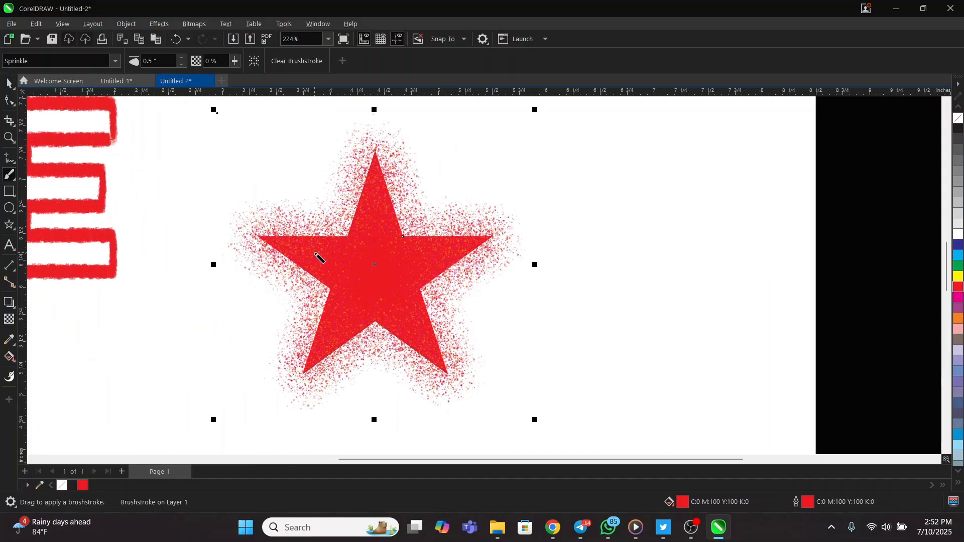
scroll(323, 246, "up", 2)
scroll(401, 230, "down", 2)
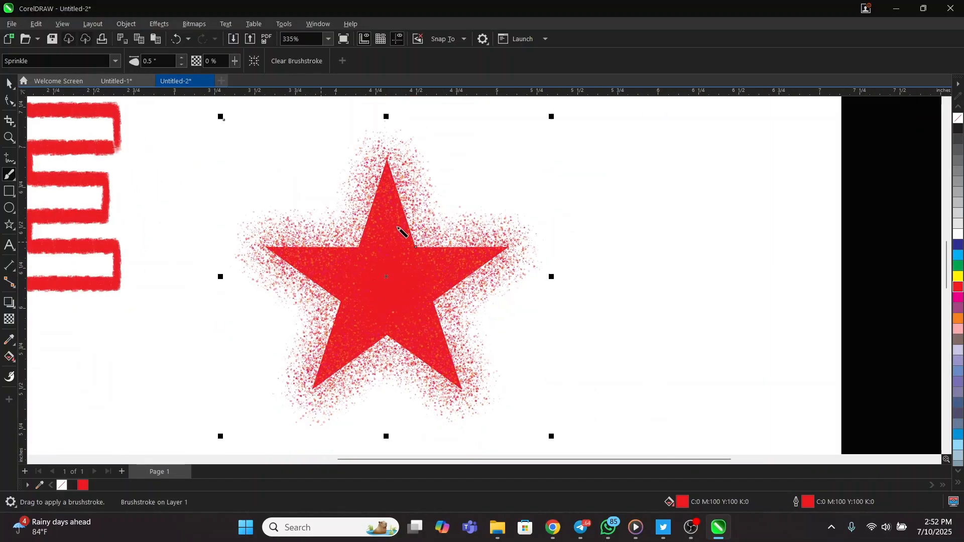
scroll(409, 209, "up", 2)
scroll(399, 226, "down", 2)
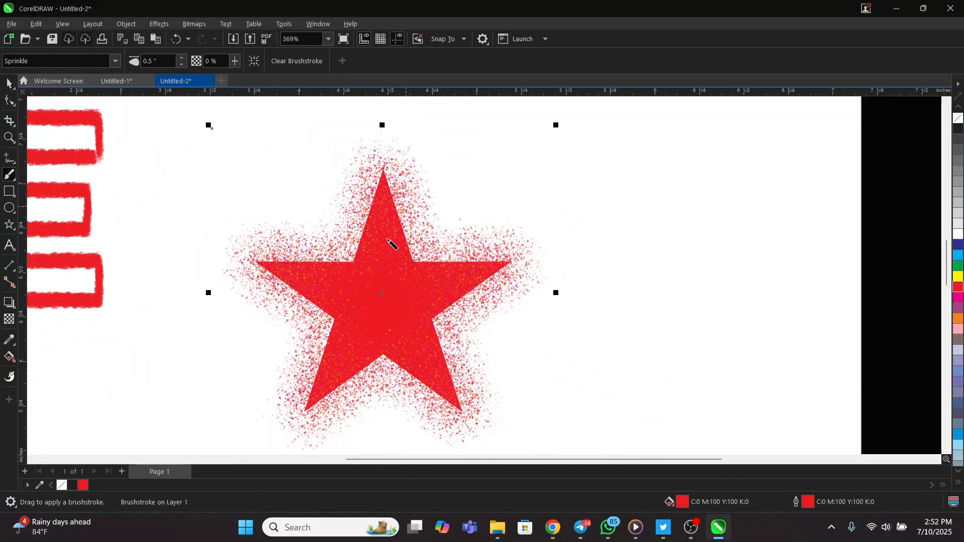
scroll(411, 236, "up", 3)
scroll(392, 250, "down", 2)
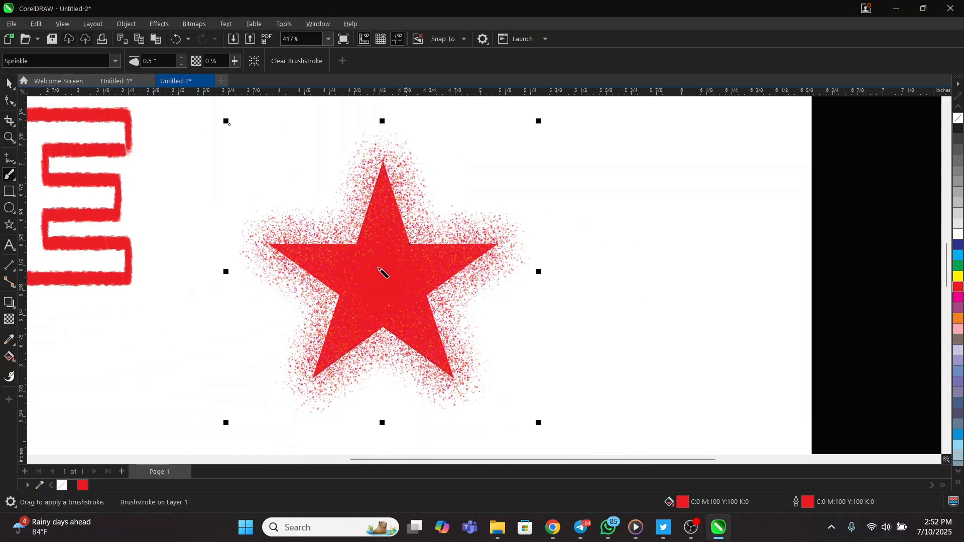
scroll(372, 240, "up", 3)
scroll(411, 211, "down", 2)
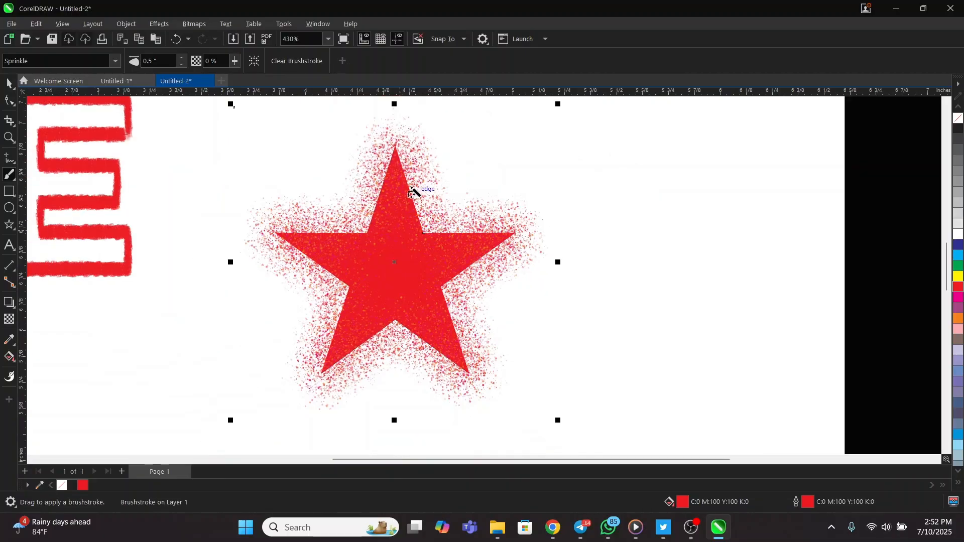
scroll(405, 180, "up", 4)
scroll(424, 199, "up", 1)
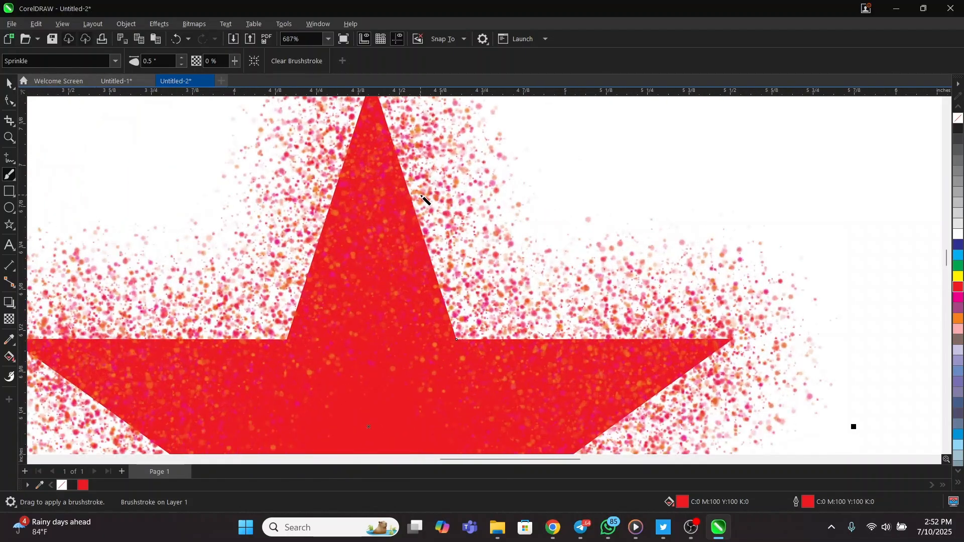
scroll(427, 201, "down", 3)
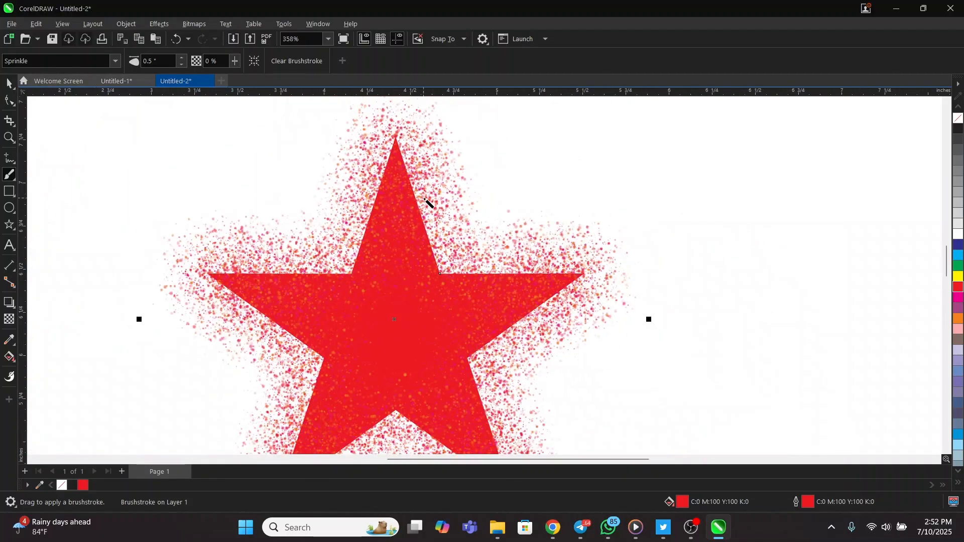
scroll(326, 293, "down", 3)
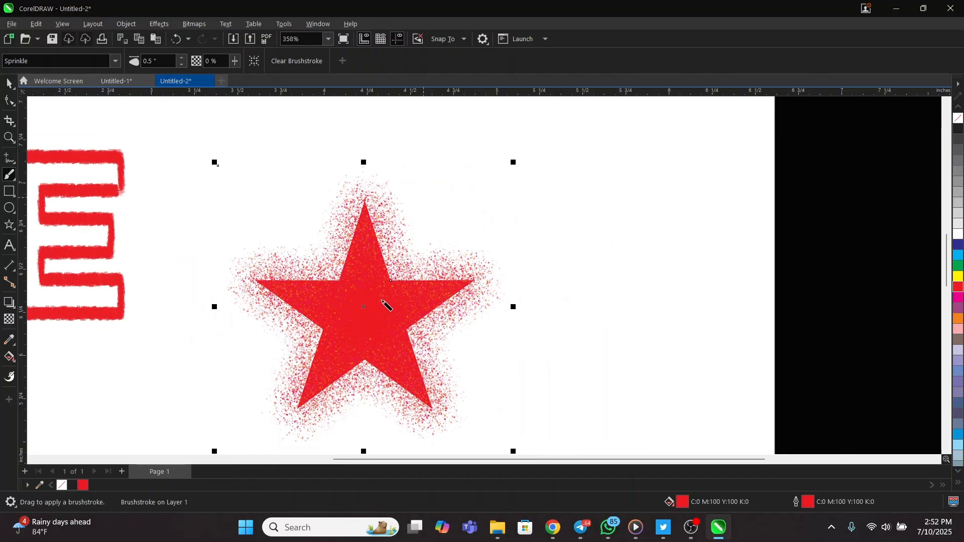
scroll(387, 303, "up", 4)
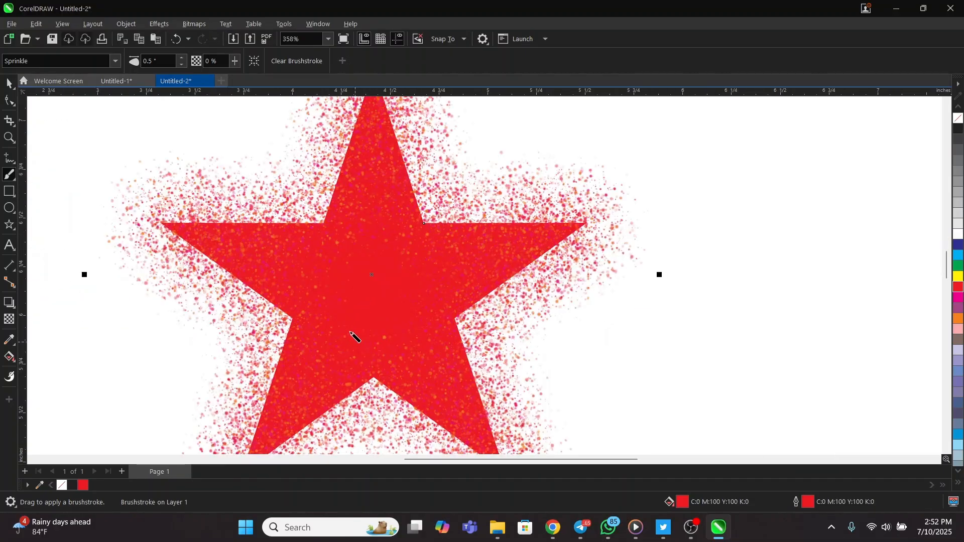
- Change the star's brushstroke to Sea Sponge from the Sponges category and remove the star's fill
left_click(113, 60)
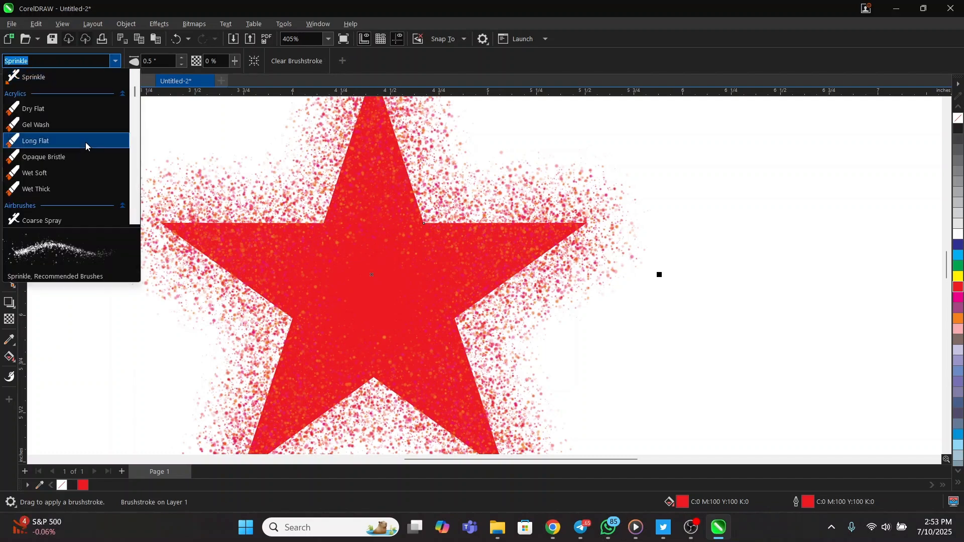
left_click_drag(135, 93, 130, 198)
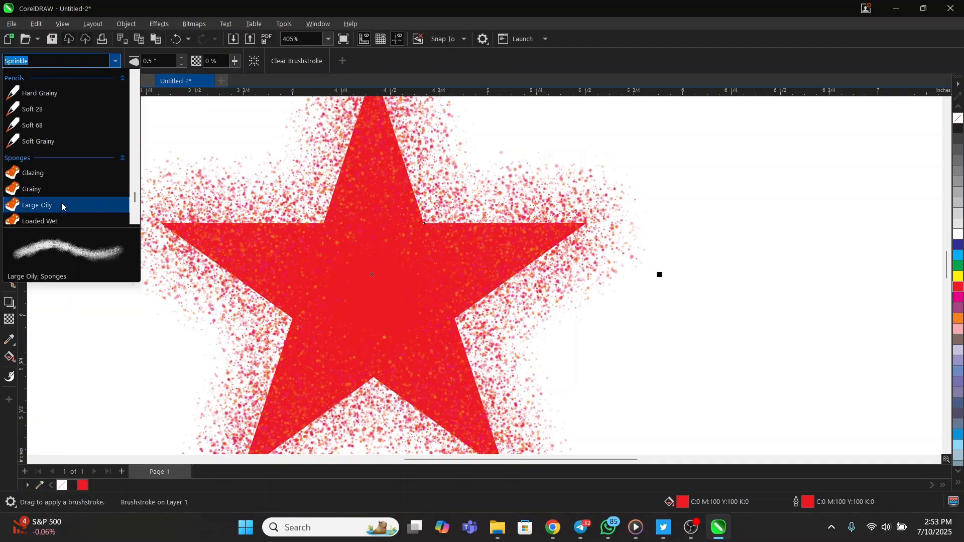
scroll(61, 203, "down", 1)
left_click(56, 191)
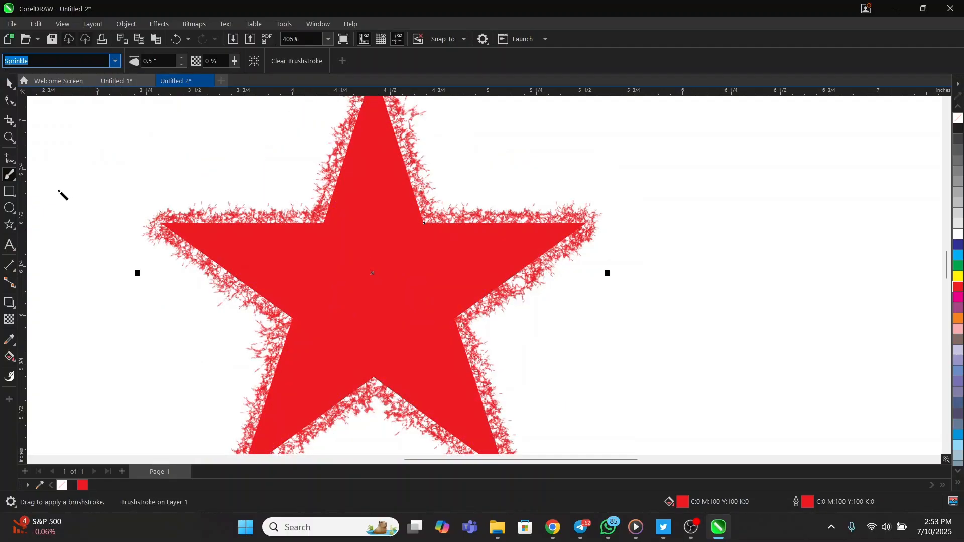
left_click(61, 485)
- Reduce the size of the star's Sea Sponge brushstroke to 0.41 inches
scroll(401, 145, "up", 5)
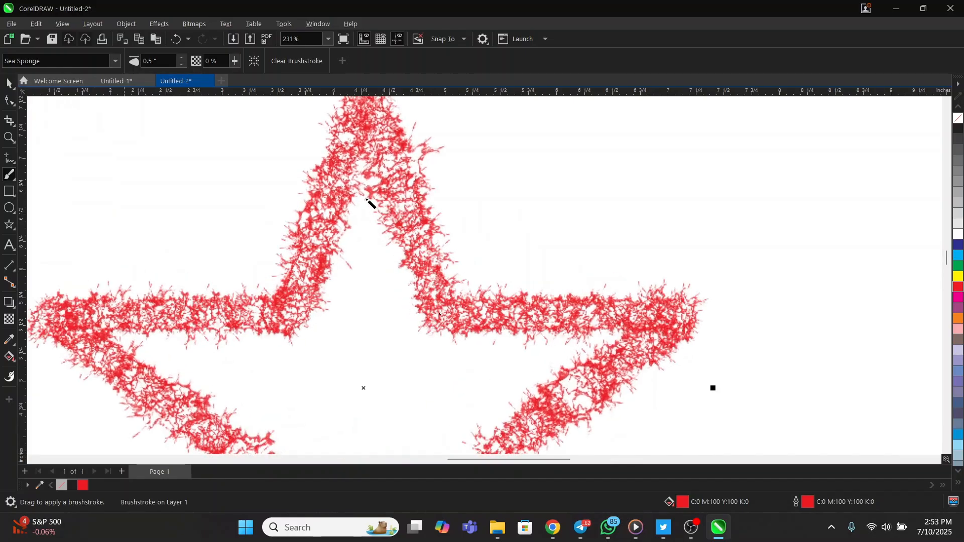
scroll(409, 208, "down", 2)
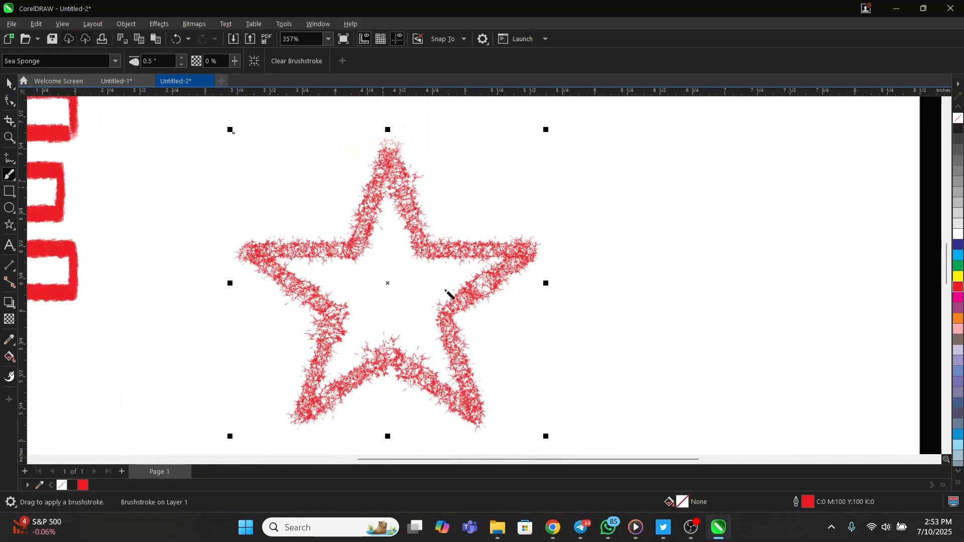
scroll(449, 306, "up", 5)
scroll(441, 325, "up", 2)
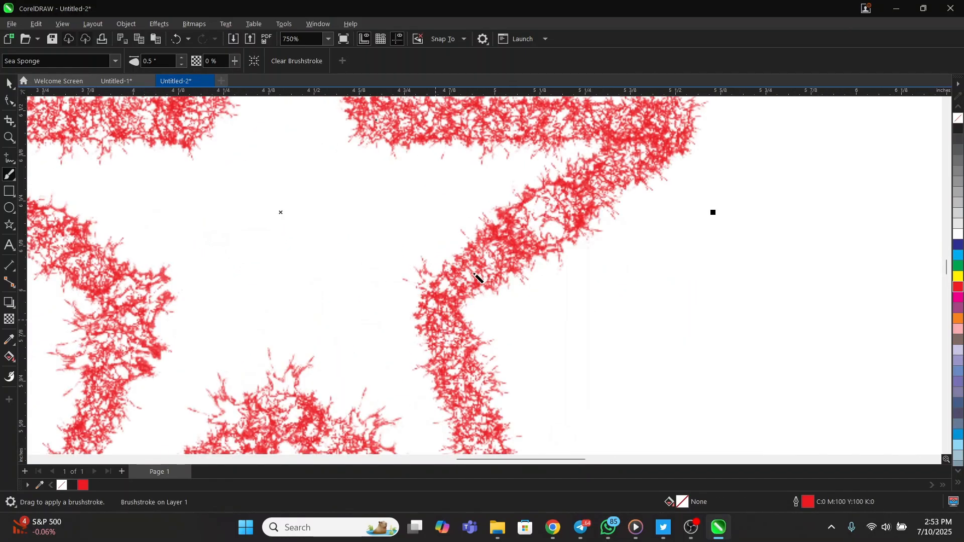
scroll(475, 275, "down", 3)
scroll(318, 189, "up", 1)
scroll(338, 210, "down", 3)
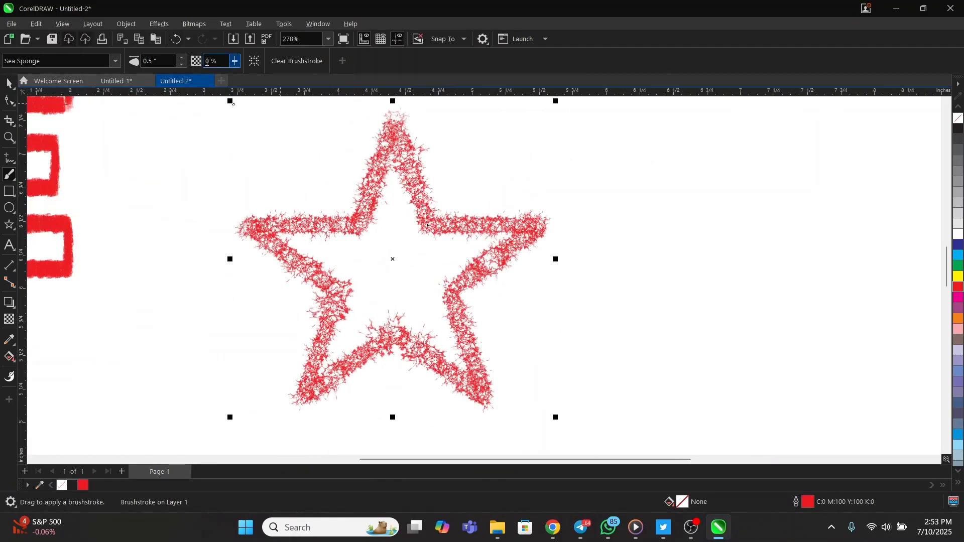
left_click(181, 65)
left_click(181, 64)
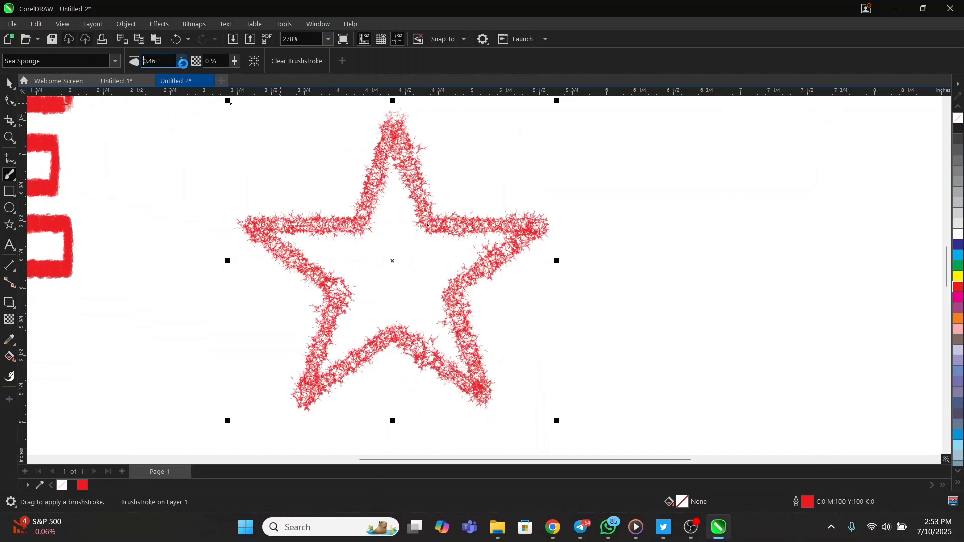
left_click(182, 64)
left_click(182, 64)
left_click(182, 64)
left_click(181, 64)
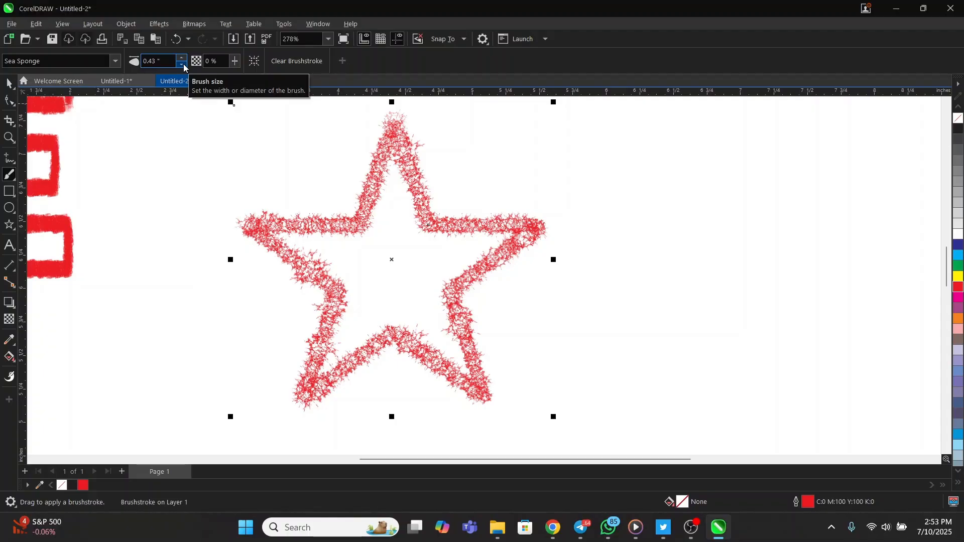
left_click(182, 65)
left_click(182, 64)
key("Tab")
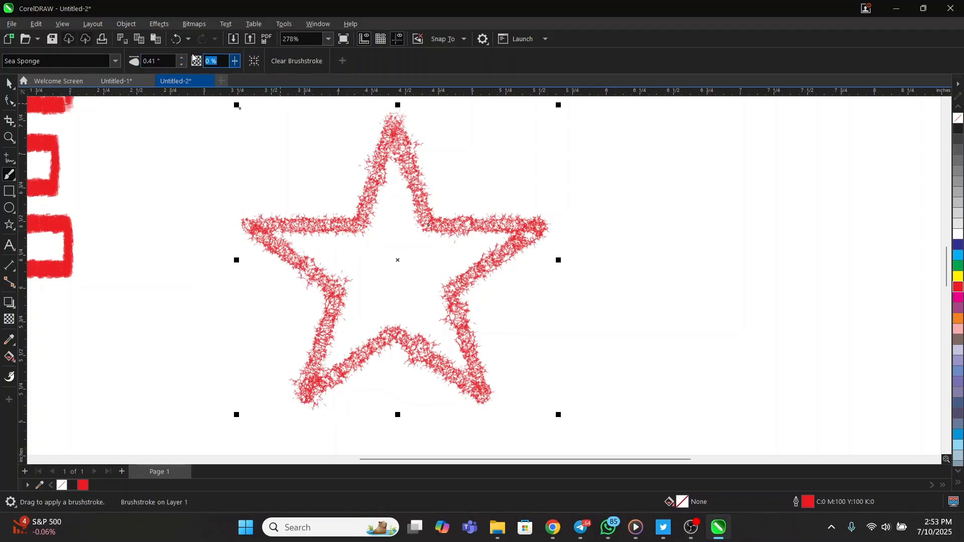
- Reduce the size of the star's Sea Sponge brushstroke to 0.2 inches
left_click(182, 64)
left_click(183, 64)
left_click(183, 65)
left_click(182, 64)
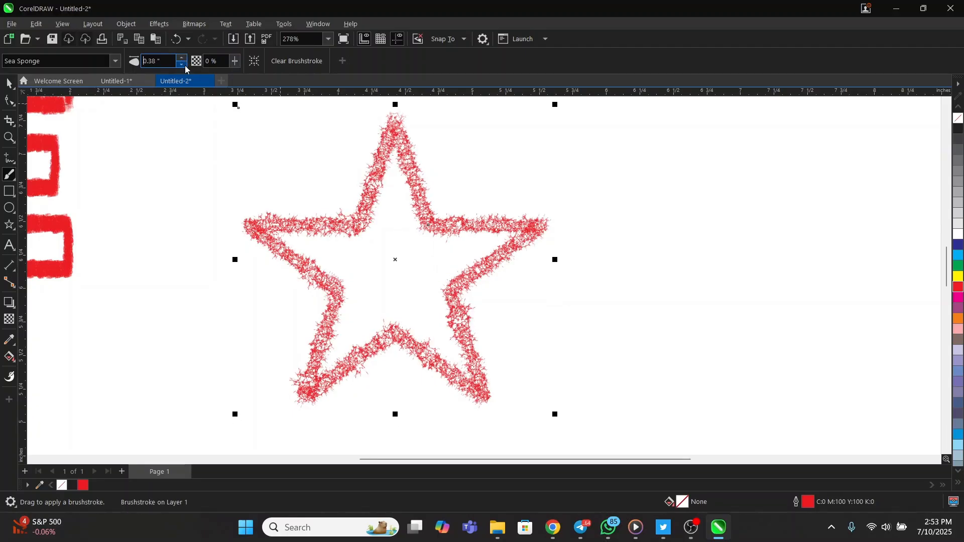
left_click(183, 64)
left_click(182, 64)
left_click(183, 64)
left_click(183, 65)
left_click(182, 64)
left_click(183, 64)
left_click(183, 65)
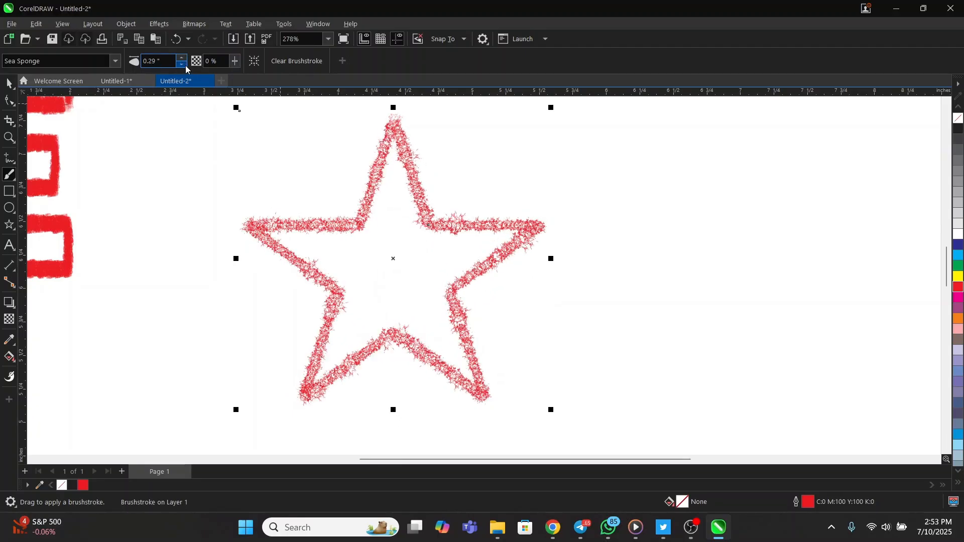
left_click(183, 64)
left_click(183, 64)
left_click(183, 64)
left_click(182, 64)
left_click(183, 64)
left_click(183, 64)
left_click(183, 64)
left_click(182, 64)
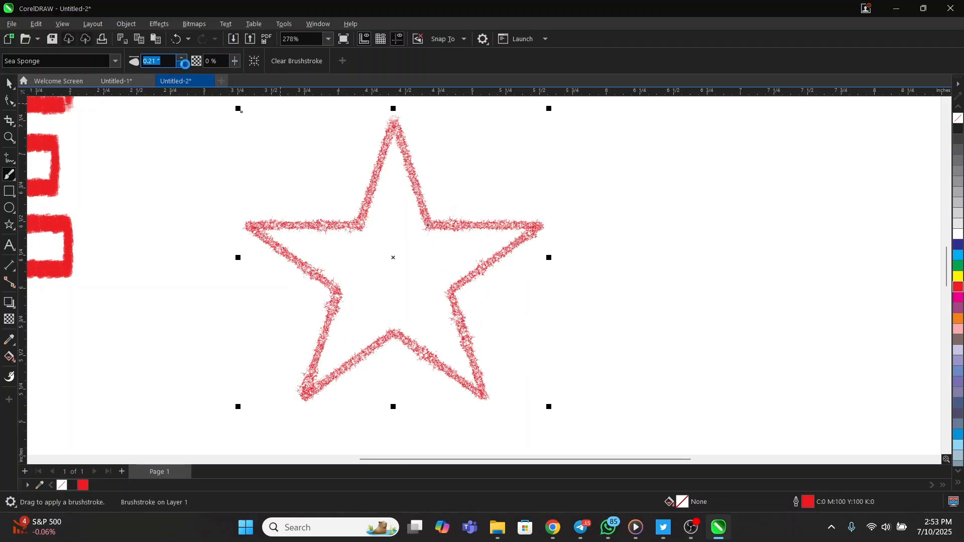
left_click(183, 64)
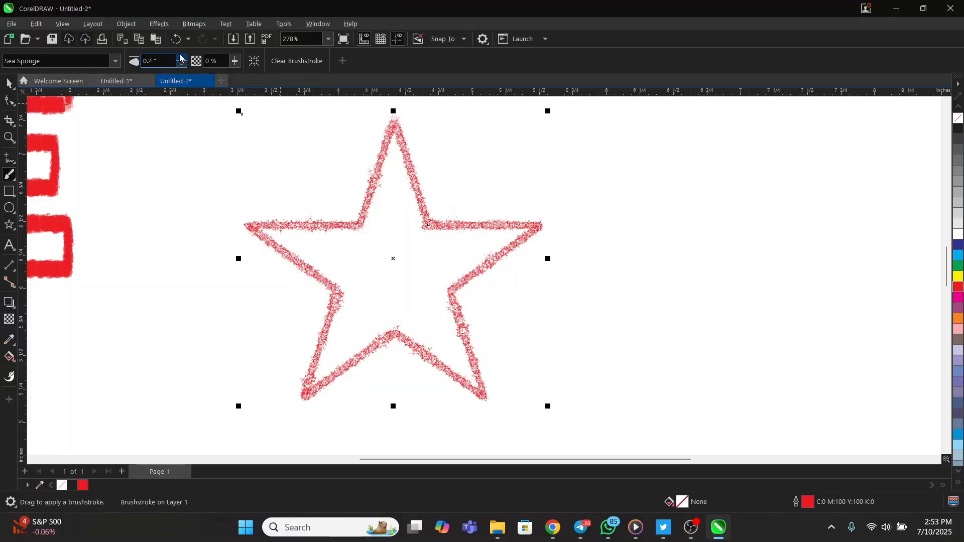
- Increase the size of the star's Sea Sponge brushstroke to 0.29 inches
left_click(181, 58)
left_click(182, 57)
left_click(182, 57)
left_click(181, 58)
left_click(181, 58)
left_click(181, 58)
left_click(181, 57)
left_click(181, 58)
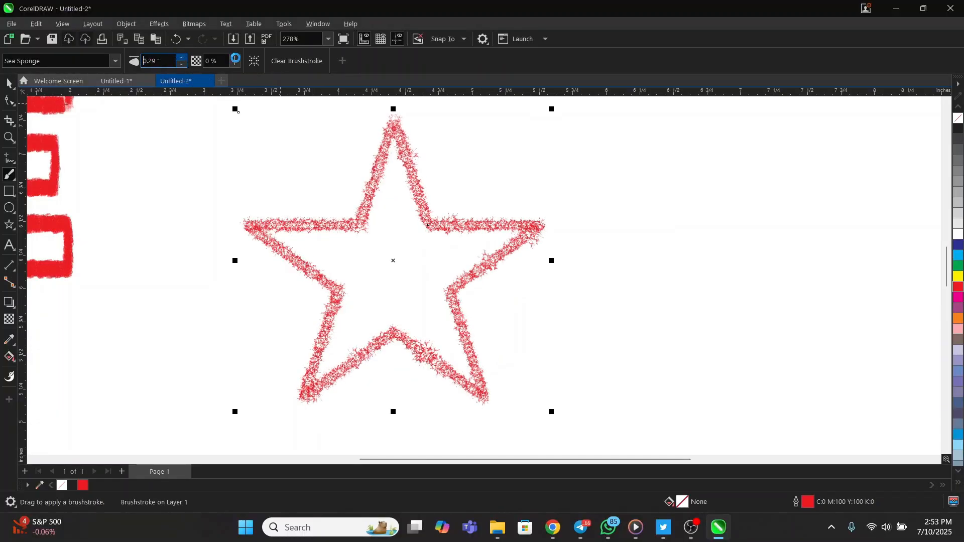
- Try out the brushstroke's transparency, return it to 0%, and set the brushstroke size to 0.36 inches
left_click_drag(235, 60, 250, 66)
left_click_drag(252, 64, 204, 71)
left_click(236, 60)
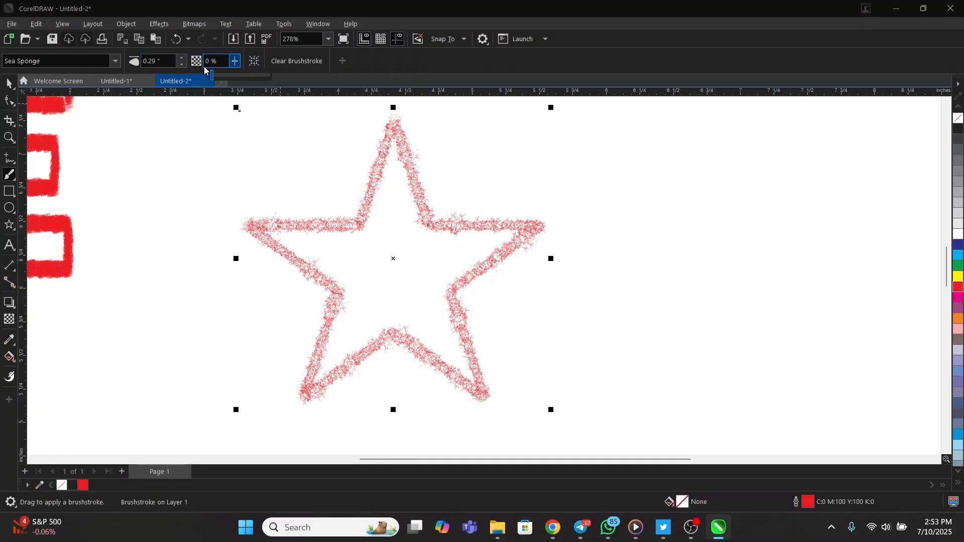
left_click(179, 58)
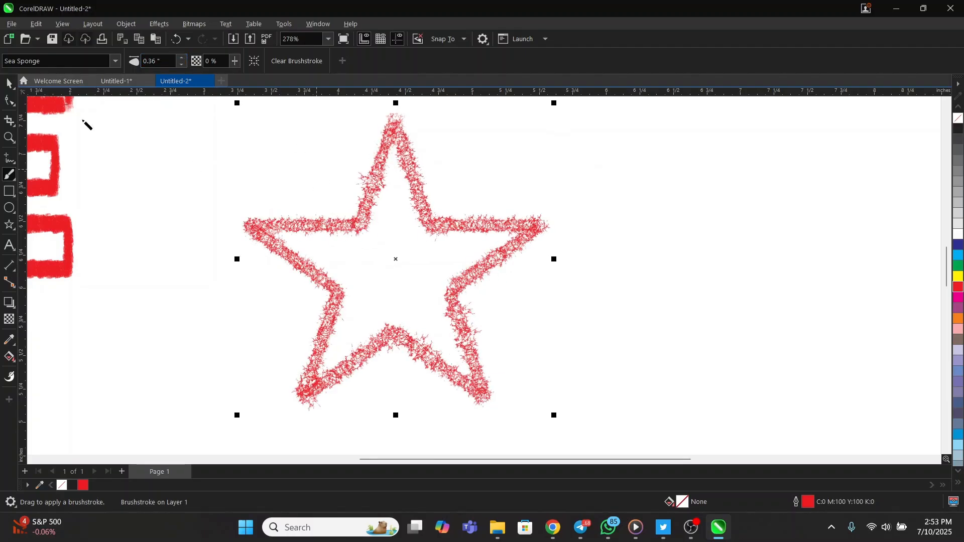
- Scale the star down proportionally to about 1.62 inches wide and move it away from the letter E
left_click(9, 83)
left_click_drag(372, 210, 278, 234)
left_click_drag(460, 438, 365, 343)
left_click_drag(239, 256, 450, 290)
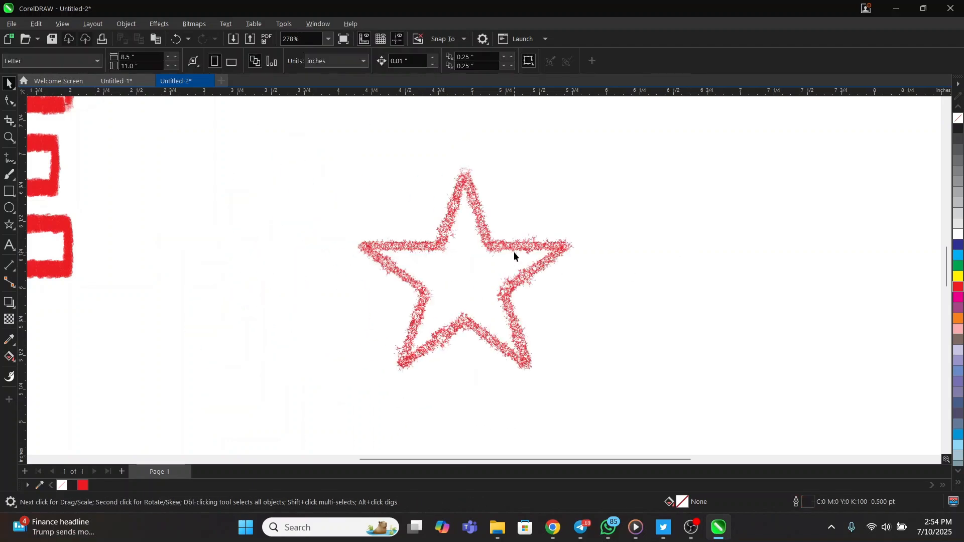
- Move the star beside the letter E, centered at about X 2.99 and Y 6.92 inches, and deselect it
left_click_drag(504, 251, 353, 221)
scroll(295, 184, "up", 2)
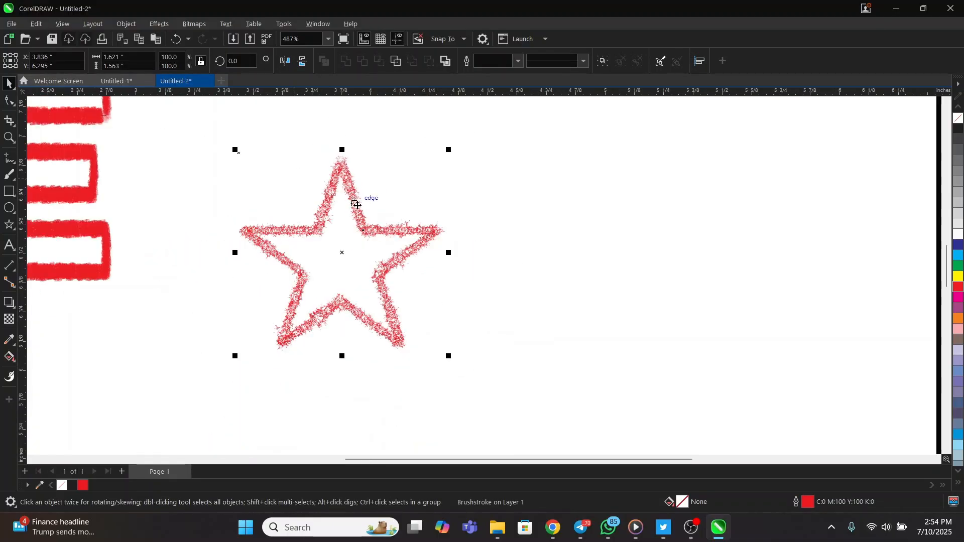
scroll(356, 204, "down", 2)
left_click_drag(356, 205, 272, 153)
scroll(317, 232, "down", 2)
scroll(285, 187, "up", 2)
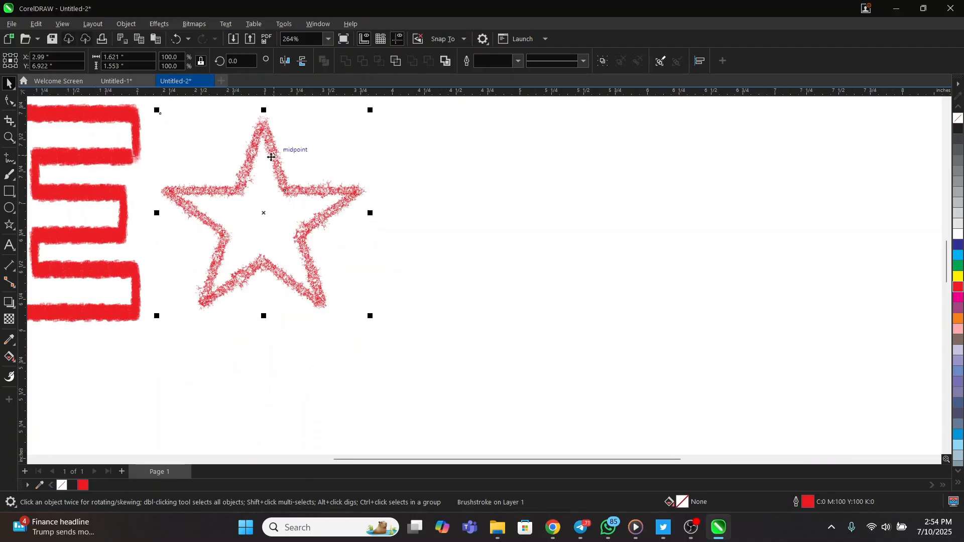
left_click(512, 178)
- Place a copy of the star in the empty area to its right, at about X 5.55 and Y 6.61 inches
left_click(9, 245)
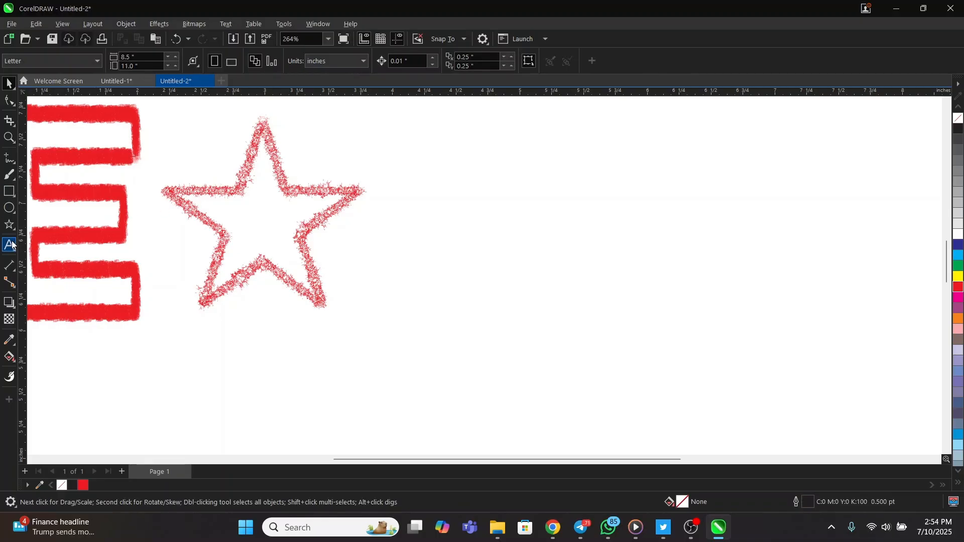
key("space")
left_click_drag(305, 198, 607, 207)
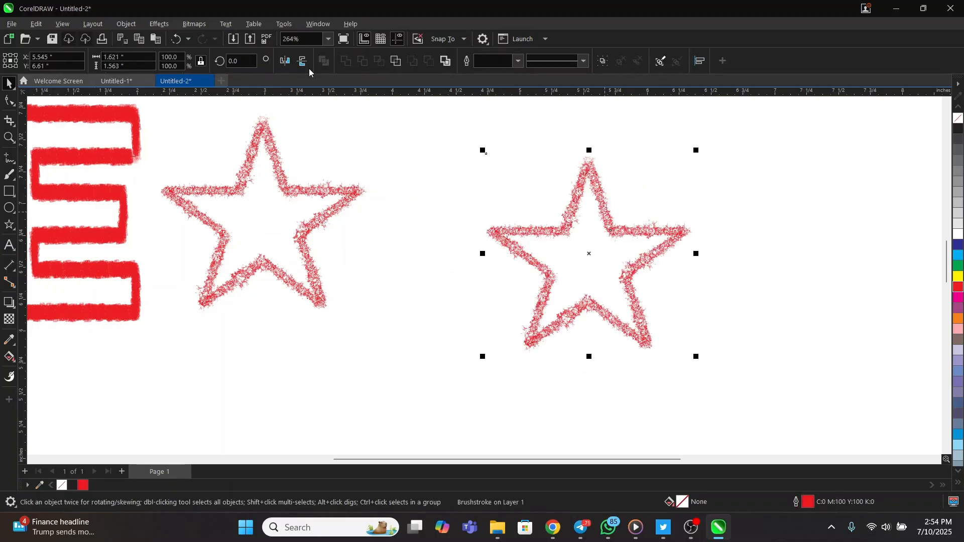
- Try a Gaussian Blur with a radius of 67.8 on the star copy and delete the copy
left_click(164, 24)
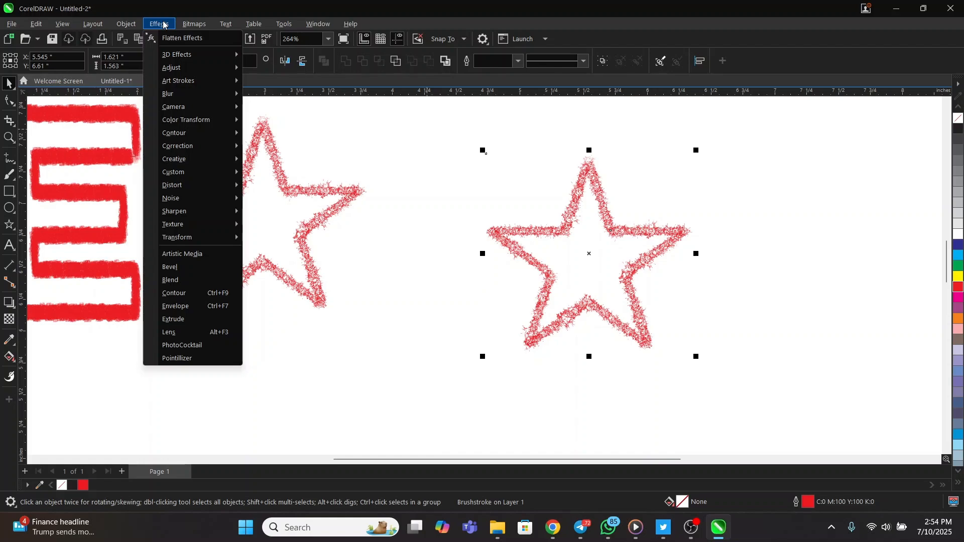
mouse_move(175, 95)
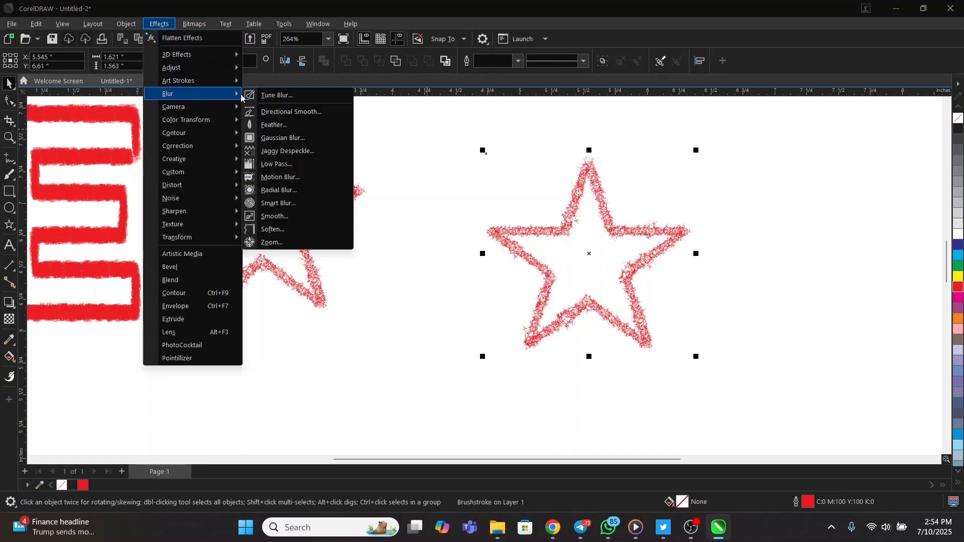
left_click(303, 139)
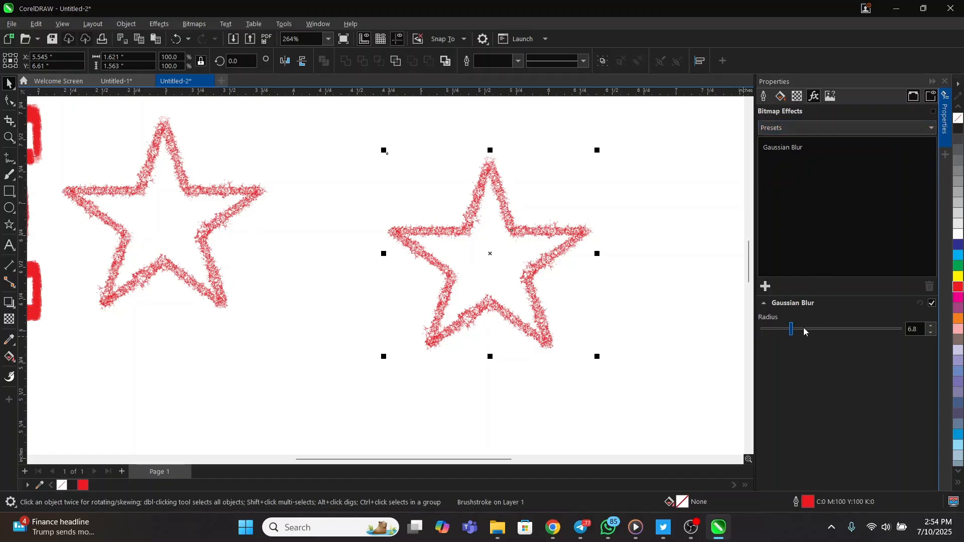
left_click_drag(805, 331, 856, 331)
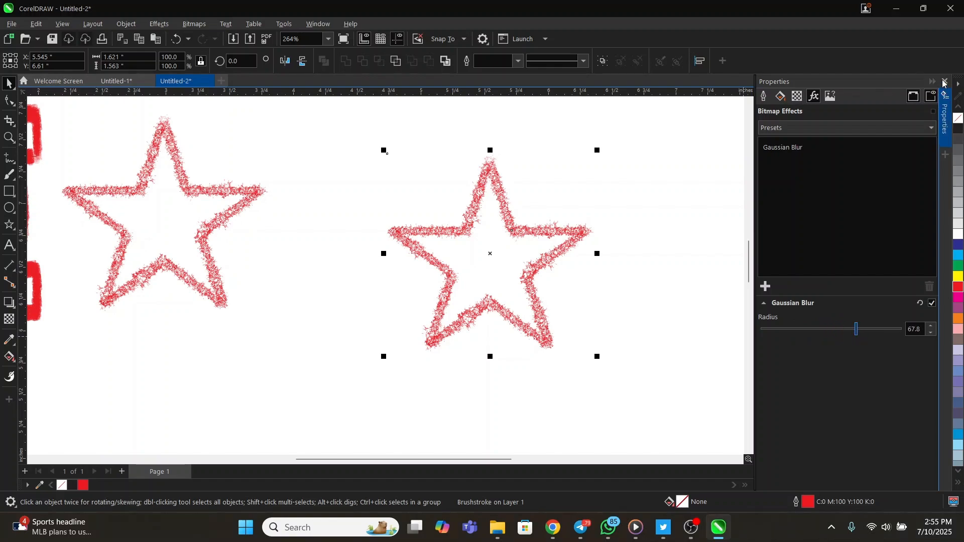
left_click(944, 83)
left_click(514, 266)
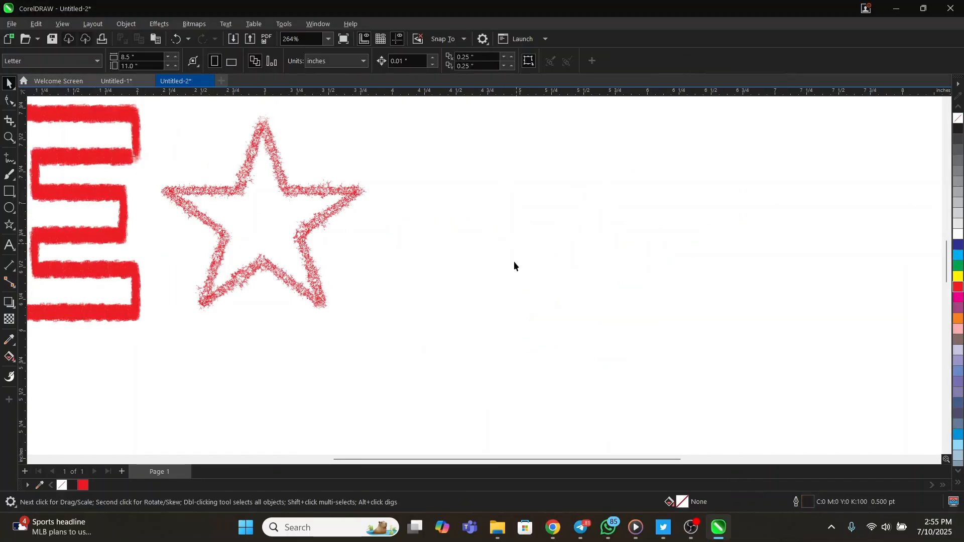
- Import 71f37e9a-e8b1-43b0-9134-d9befde014a7, the tortoise and birds picture, from Downloads and place it right of the star, about 2.03 by 1.36 inches
right_click(515, 165)
left_click(556, 229)
key("ctrl+i")
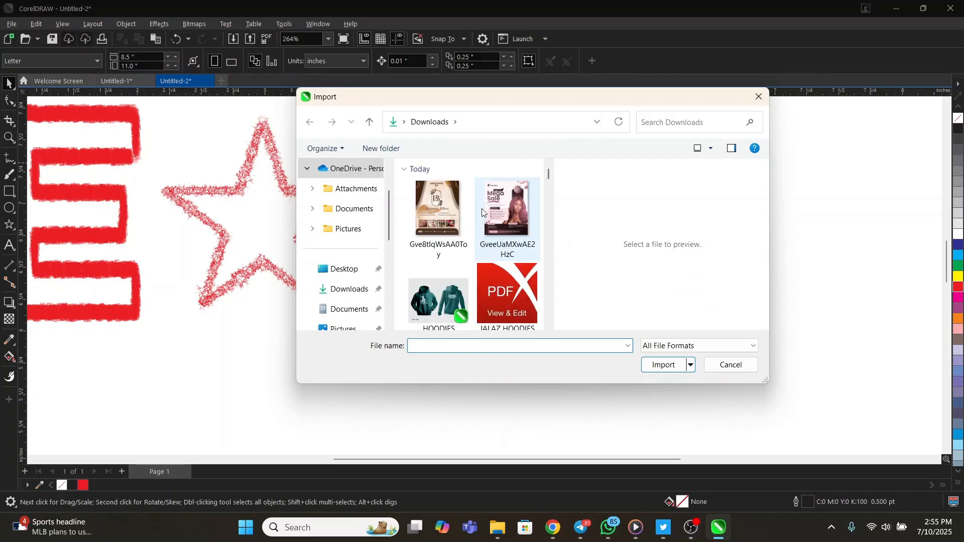
scroll(471, 231, "down", 10)
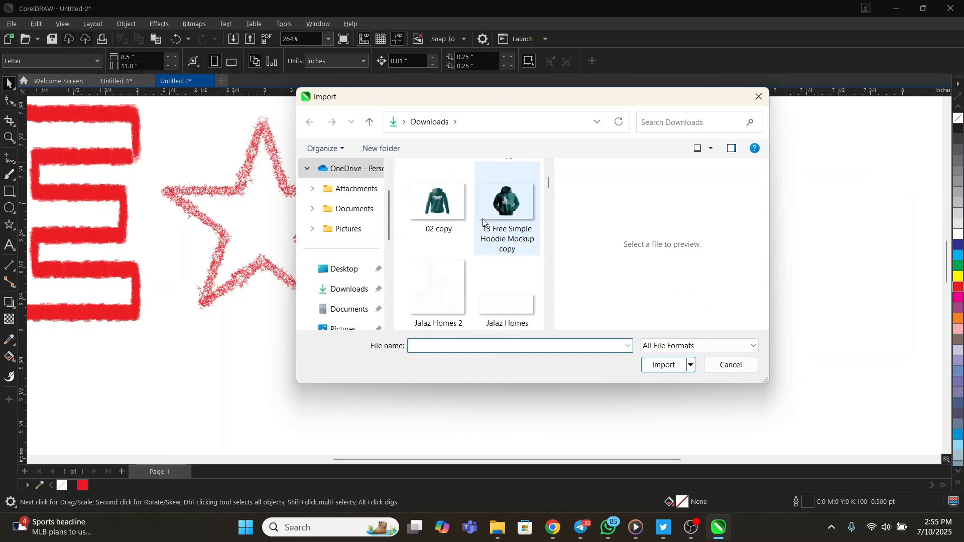
scroll(485, 227, "down", 5)
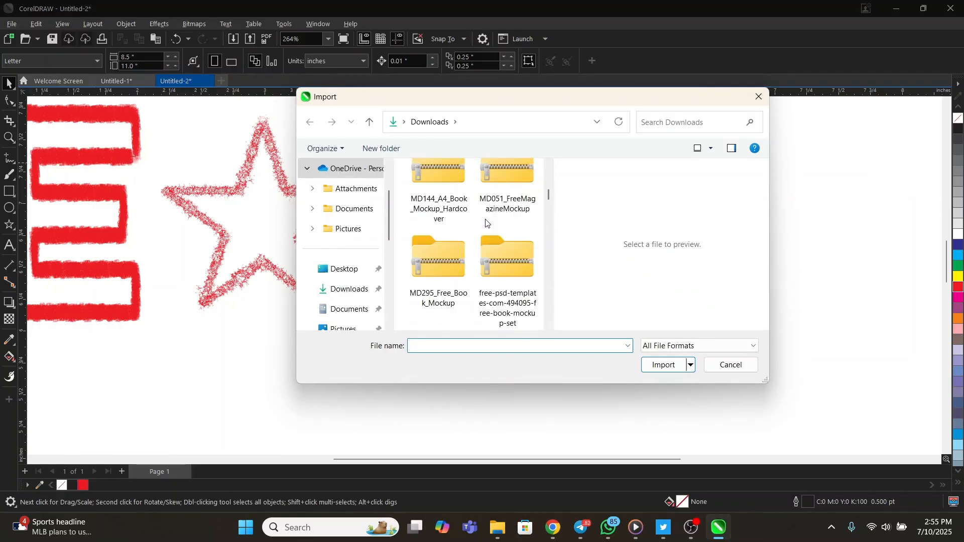
scroll(485, 220, "down", 5)
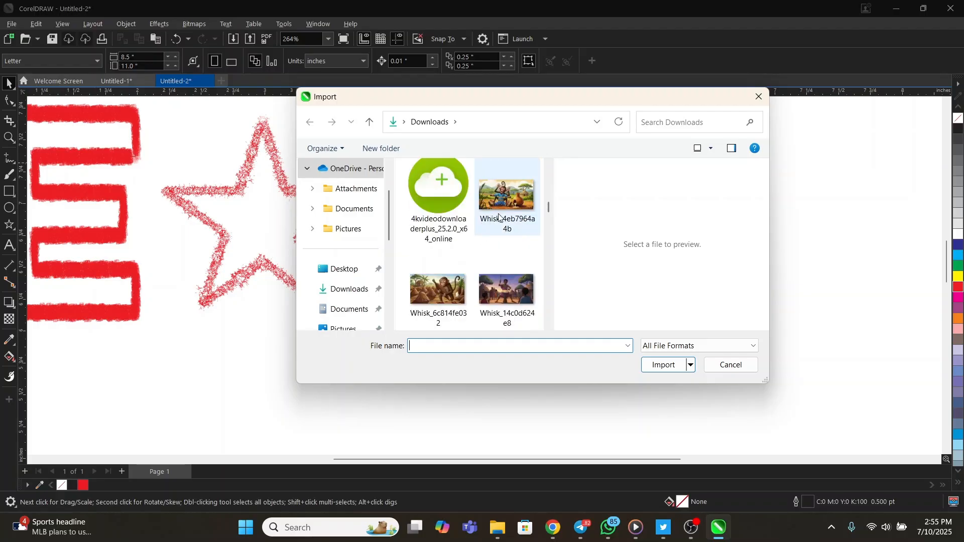
scroll(494, 224, "down", 5)
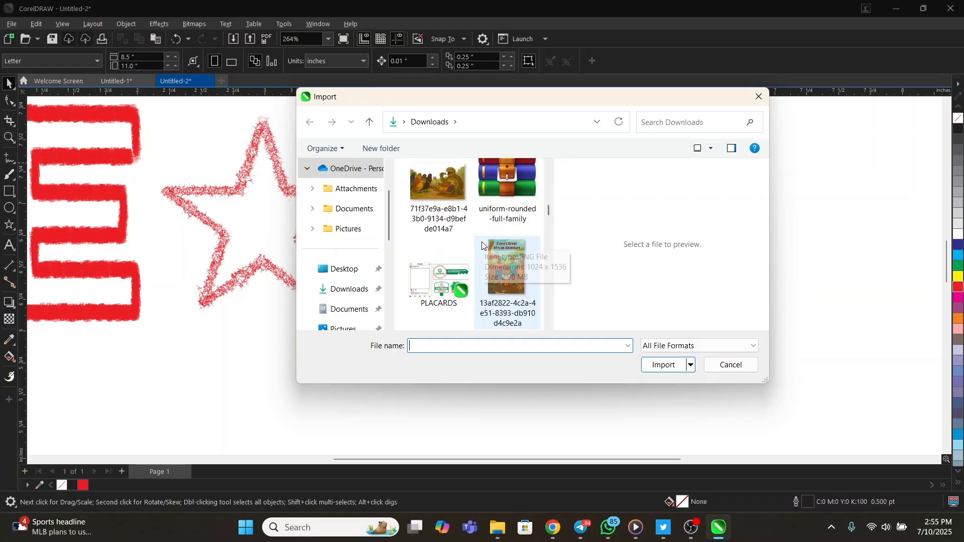
double_click(444, 182)
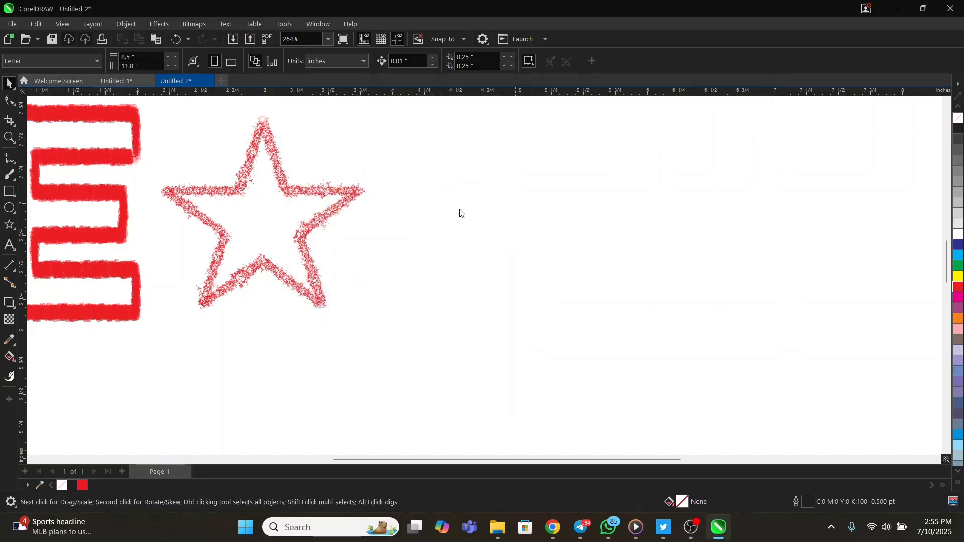
left_click_drag(415, 167, 694, 338)
- Apply a Gaussian Blur with a radius of 6.8 to the imported picture and try out a radius of 5.5
scroll(624, 222, "up", 3)
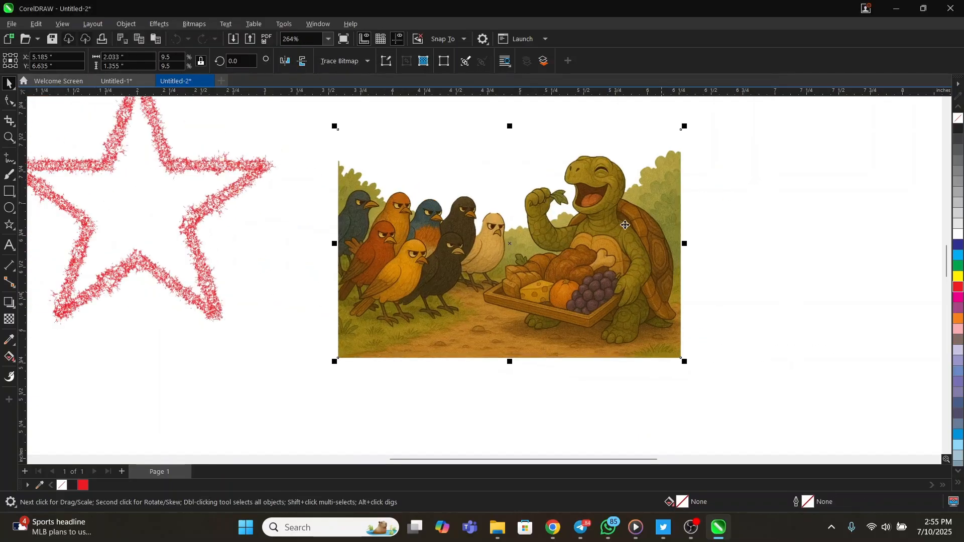
scroll(602, 200, "up", 2)
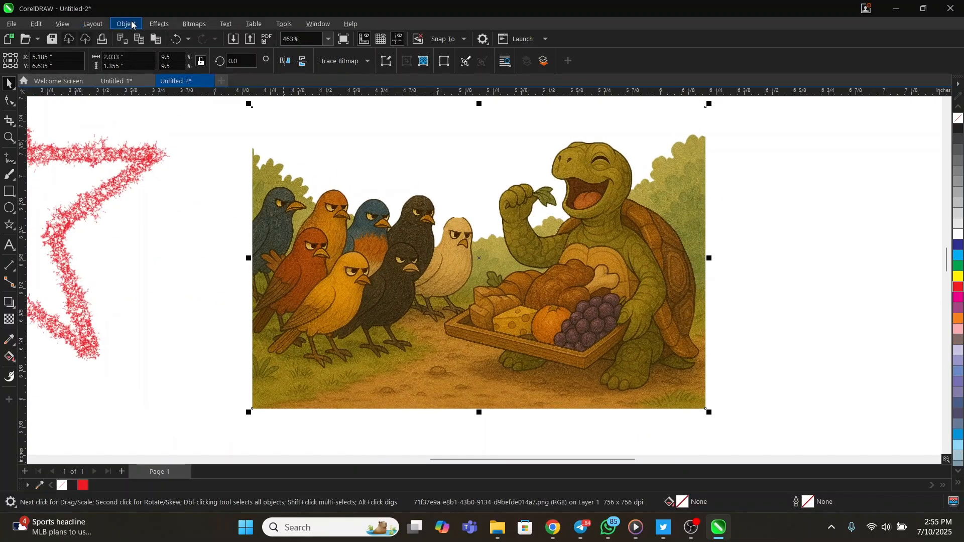
left_click(159, 24)
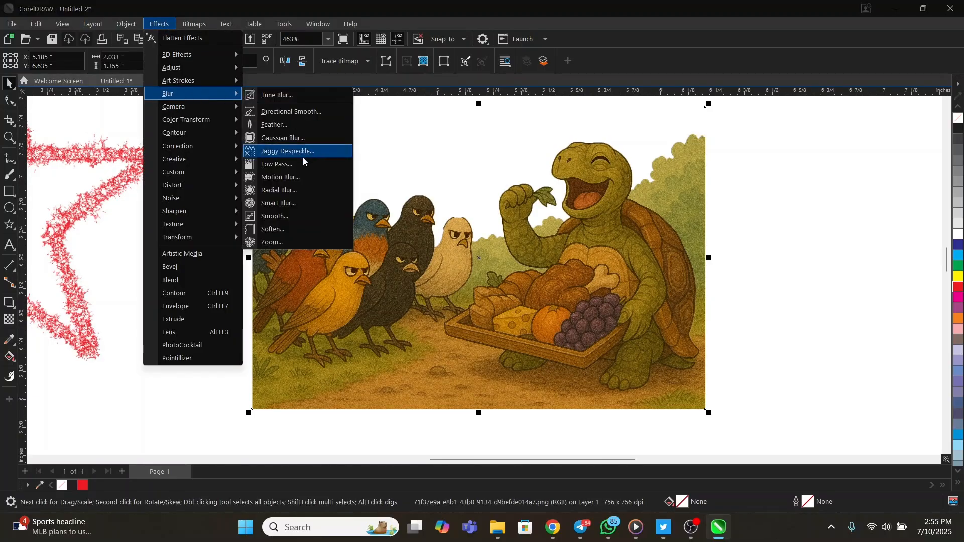
left_click(284, 138)
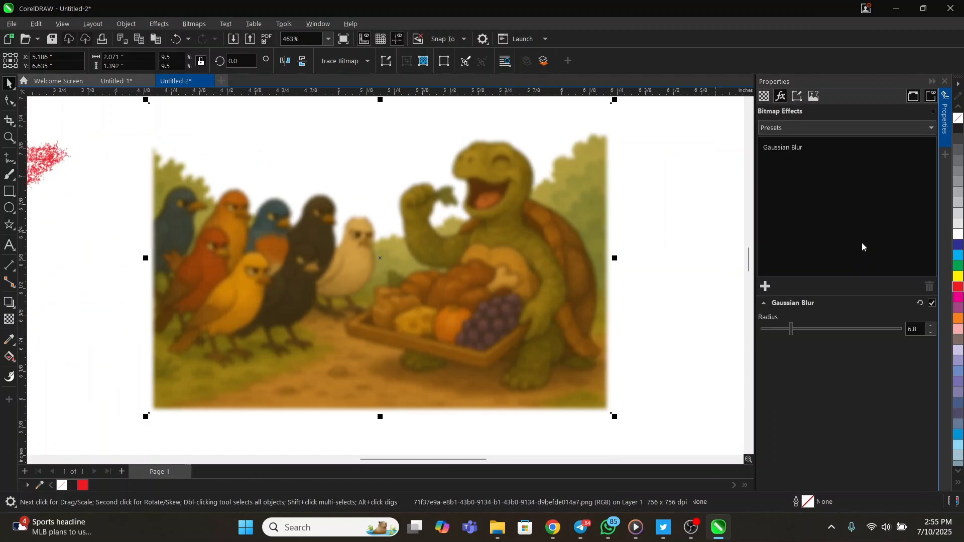
left_click_drag(790, 330, 772, 333)
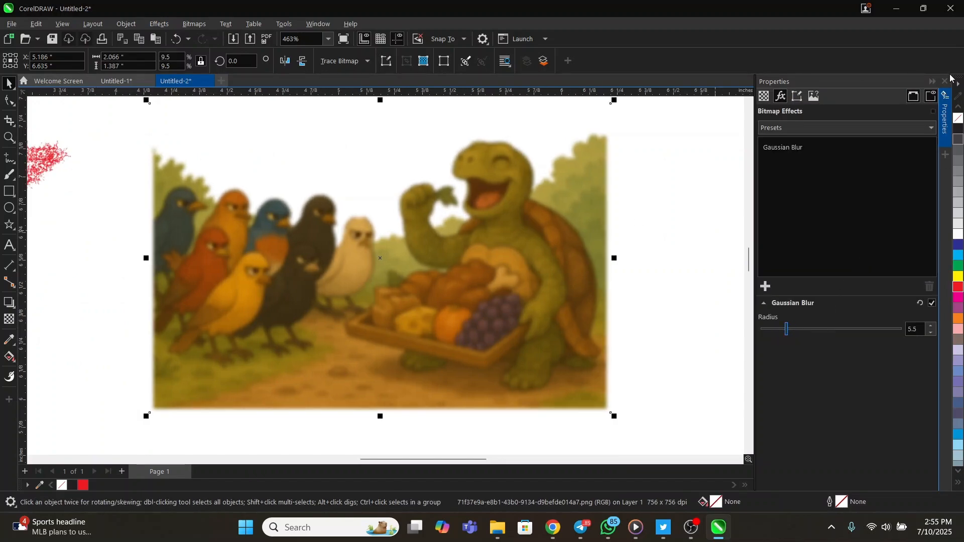
left_click(945, 80)
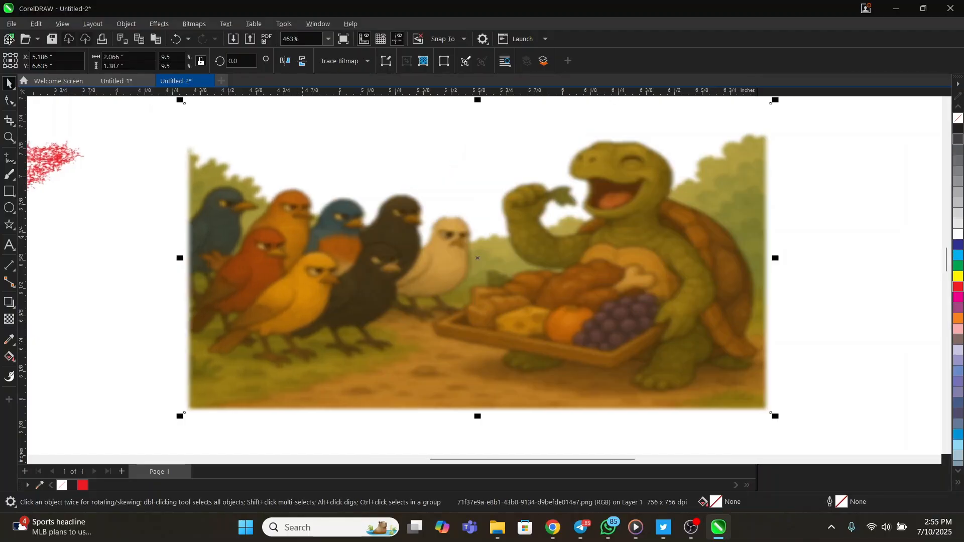
- Add the Blocks distortion effect to the blurred picture with a block width of 65 and a block height of 39
left_click(159, 24)
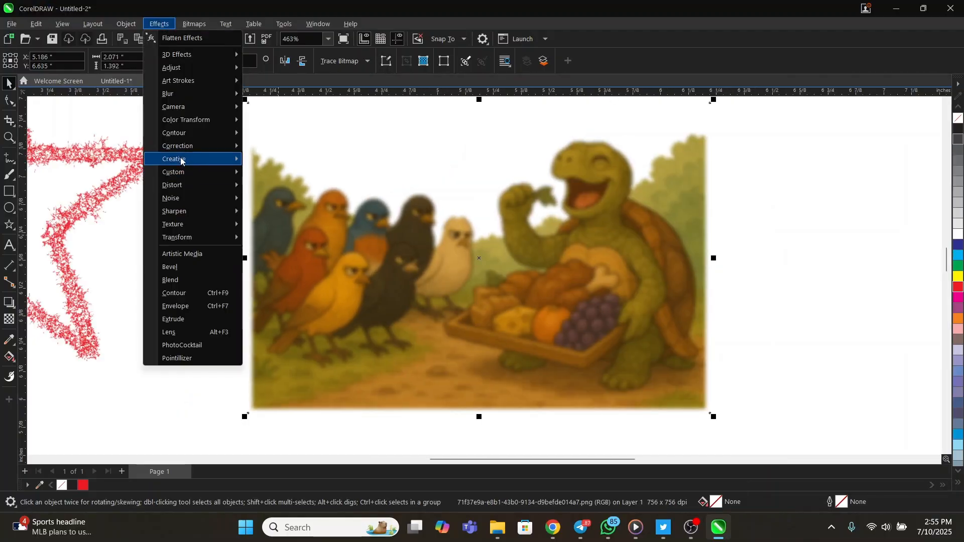
mouse_move(180, 187)
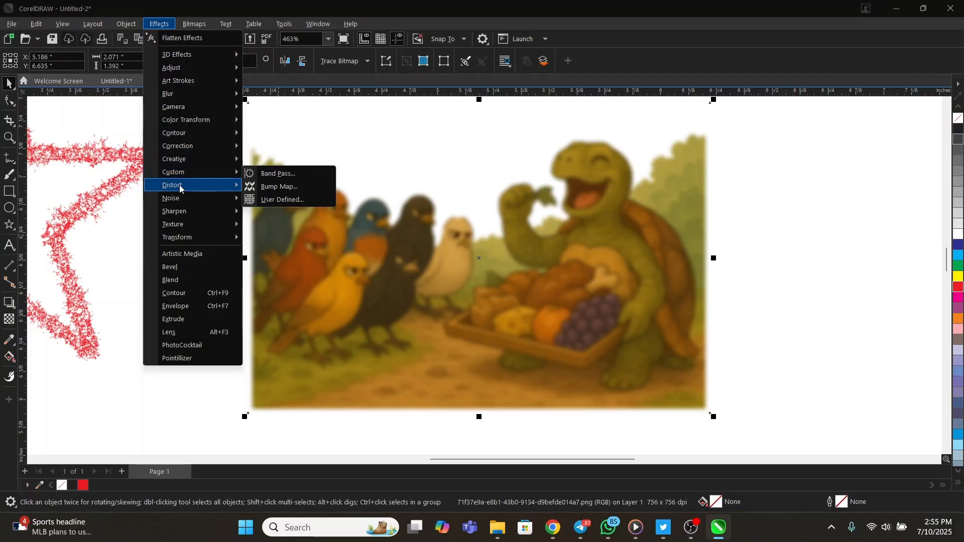
left_click(276, 188)
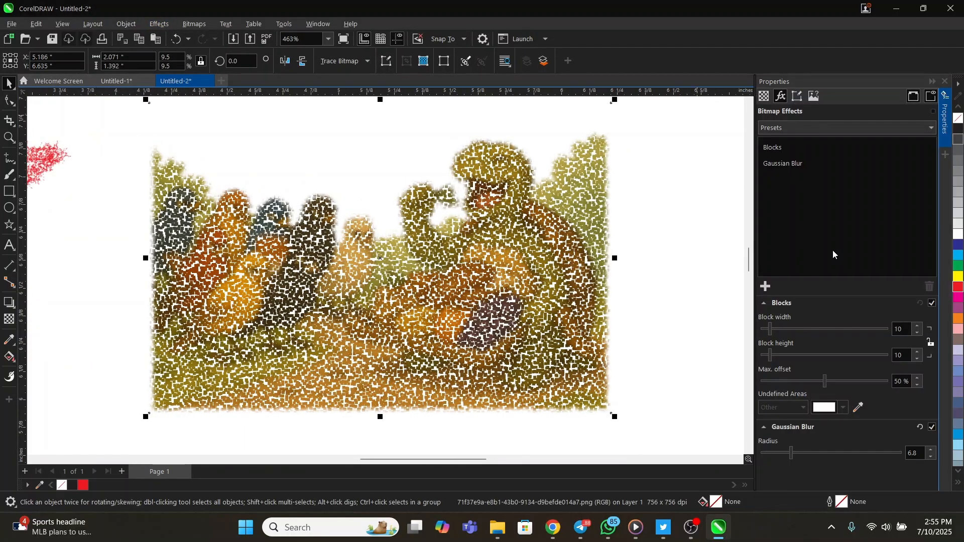
left_click(785, 354)
left_click(807, 355)
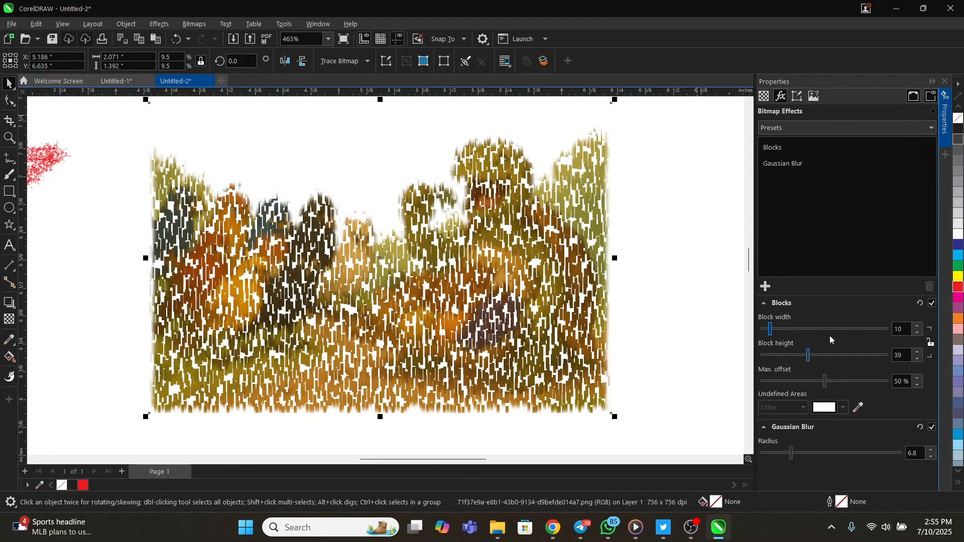
left_click(814, 329)
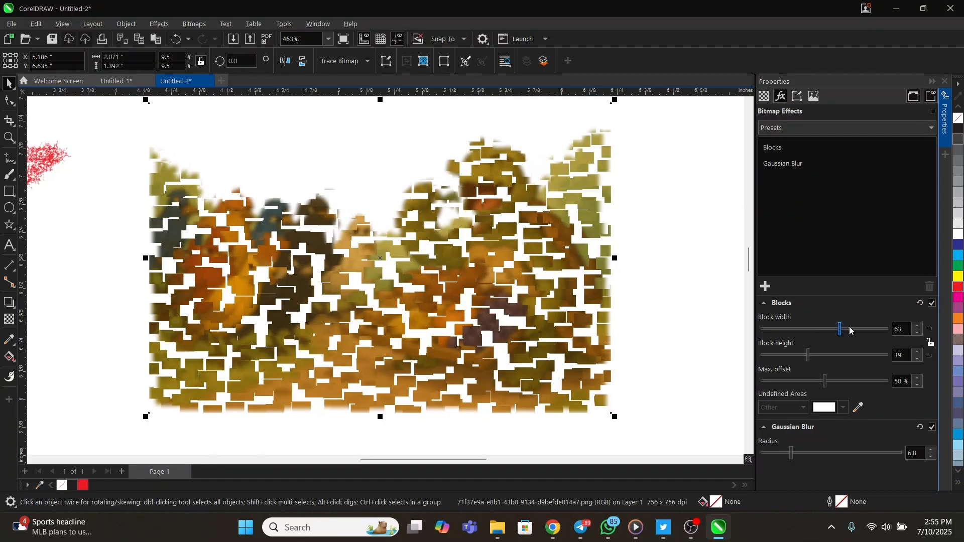
left_click(810, 329)
left_click(842, 330)
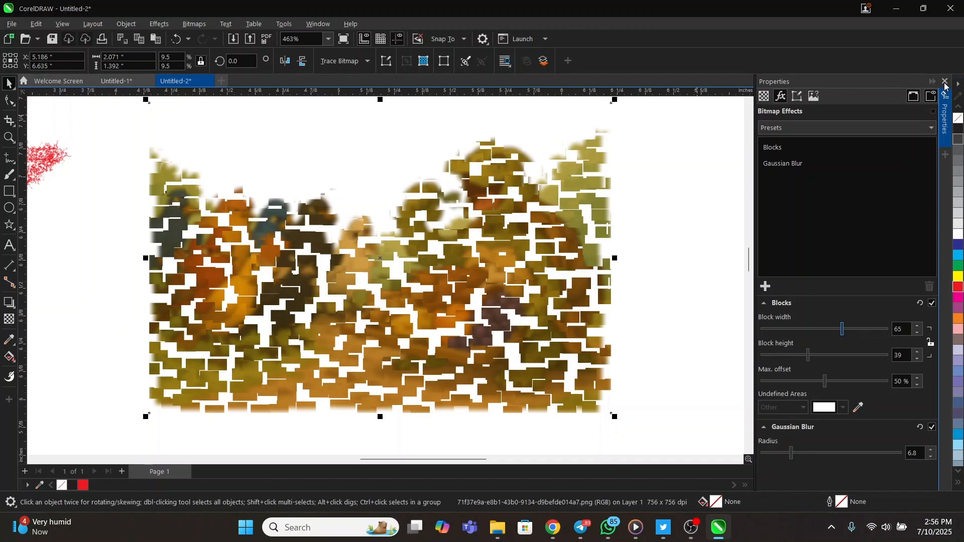
- Close the effect properties, move the block-distorted picture further right of the star and delete it
left_click(945, 82)
scroll(537, 147, "down", 3)
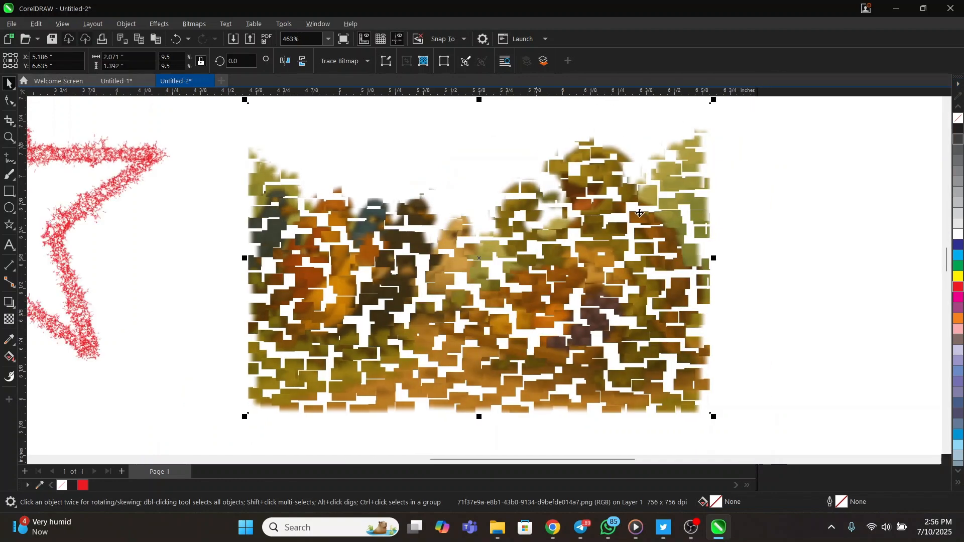
left_click_drag(568, 247, 736, 194)
left_click(498, 233)
scroll(543, 210, "up", 2)
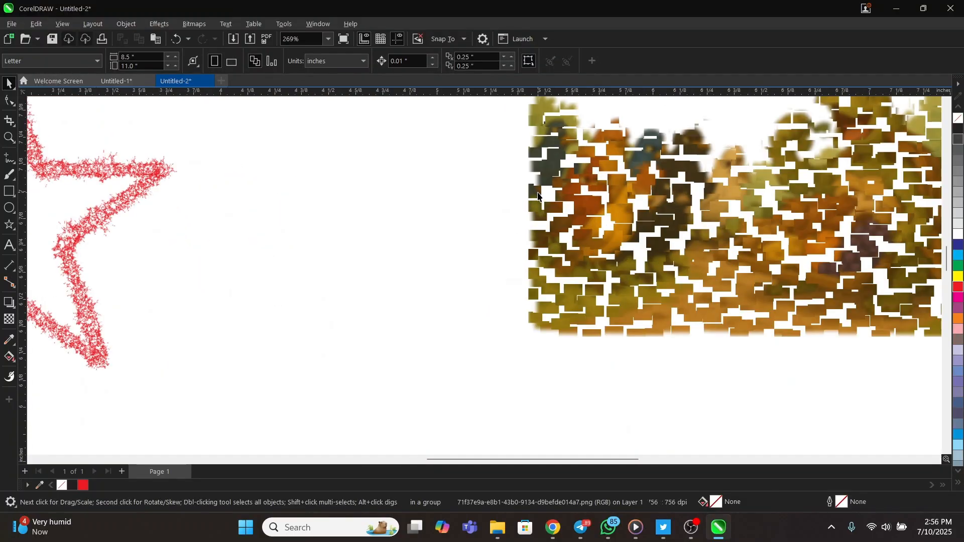
left_click(576, 192)
key("Delete")
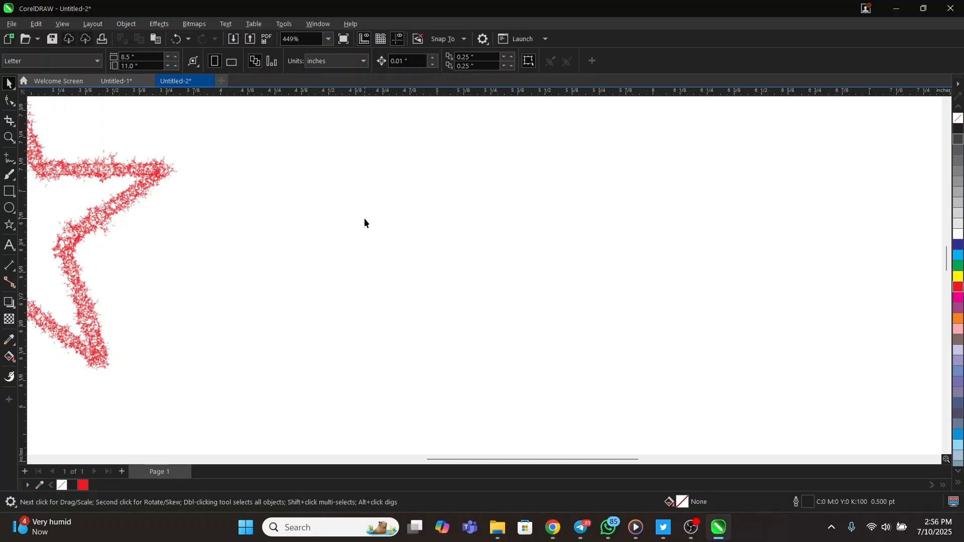
- Add the artistic text "ZeroBox" in 24 pt Arial right of the star and shift it slightly down
left_click(9, 245)
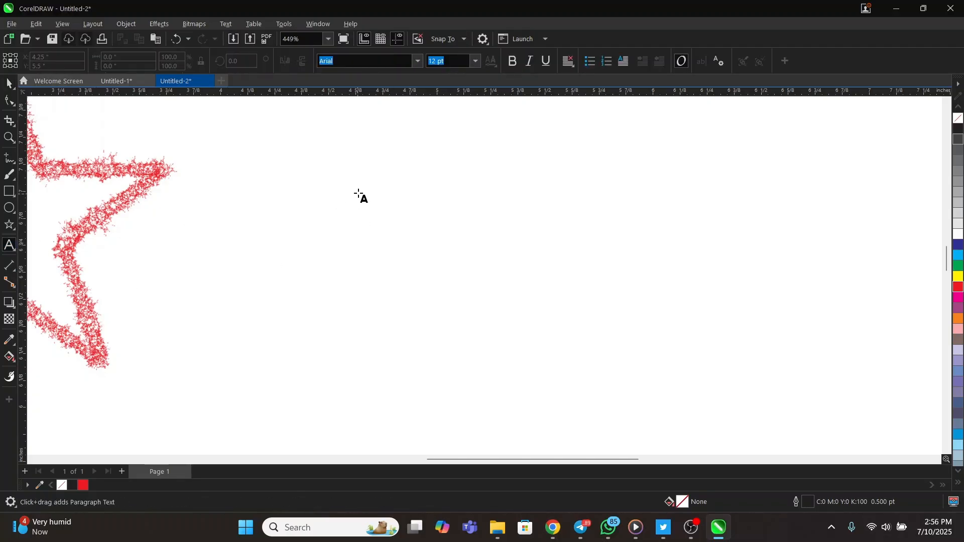
left_click(325, 215)
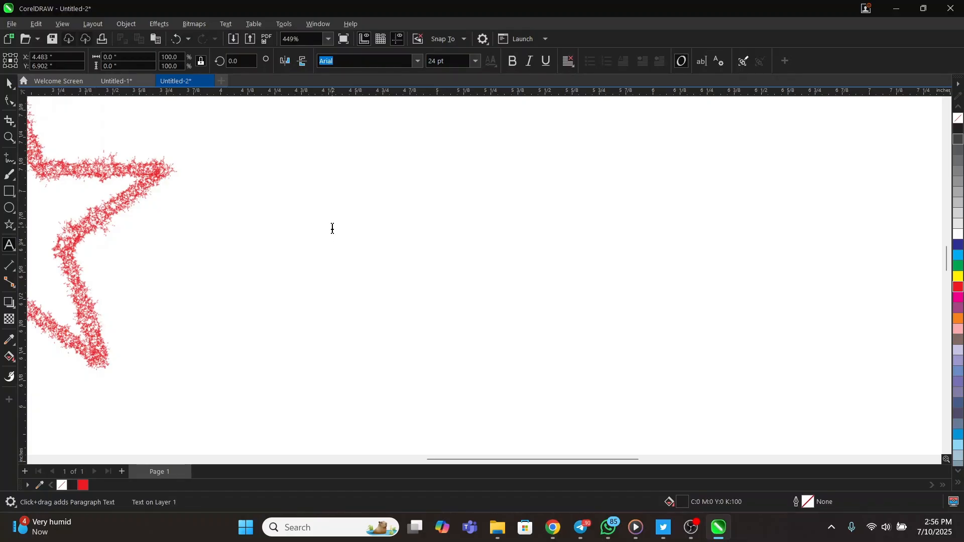
type("zE")
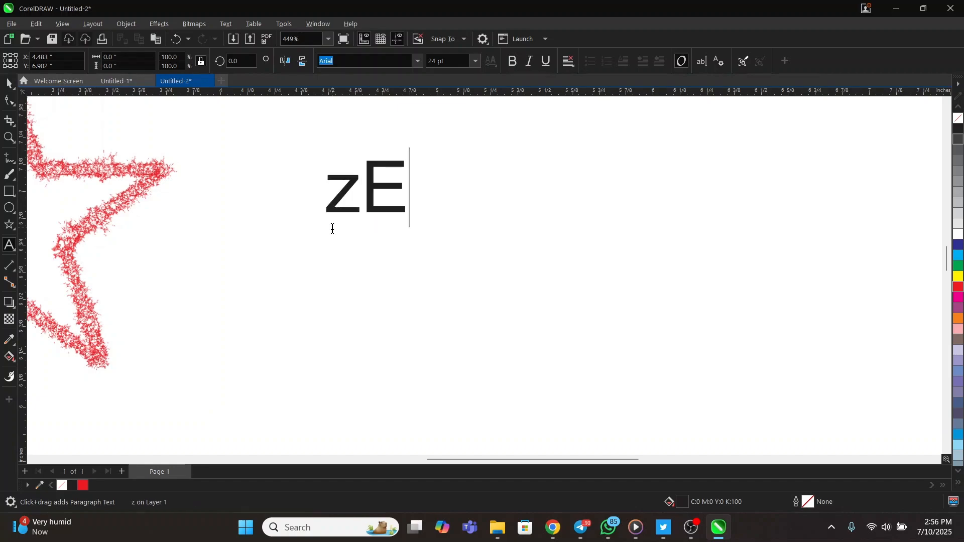
type("RO")
key("BackSpace")
key("BackSpace")
key("BackSpace")
key("BackSpace")
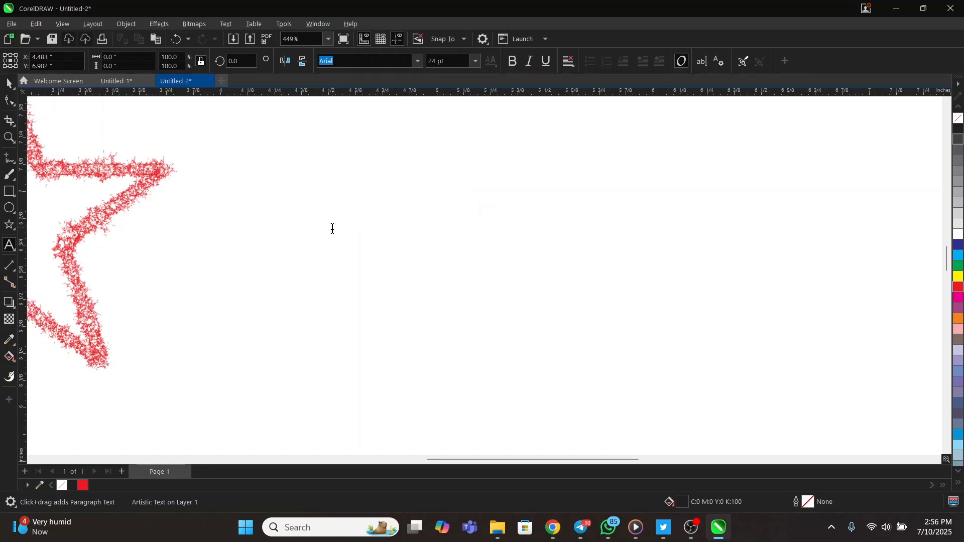
type("Zerb")
key("BackSpace")
type("o")
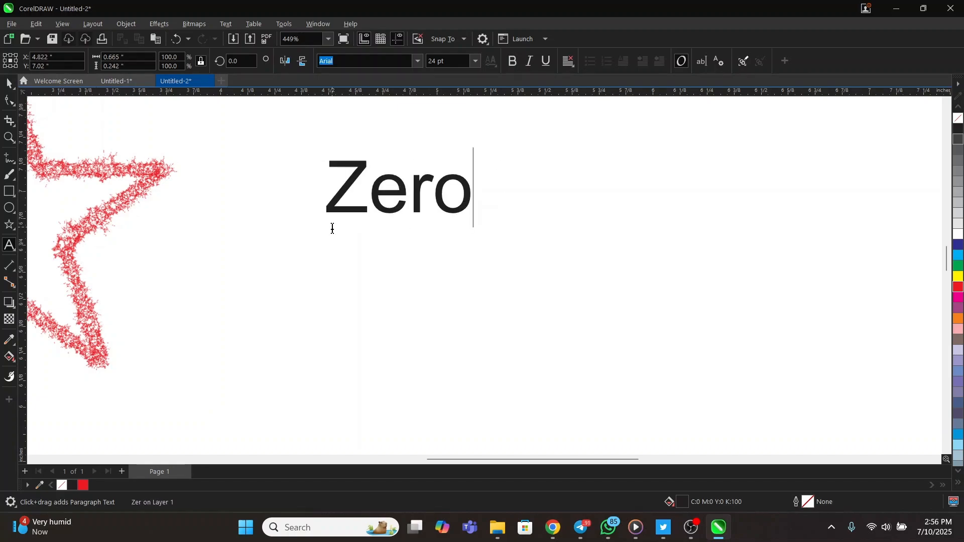
type("Box")
key("ctrl+space")
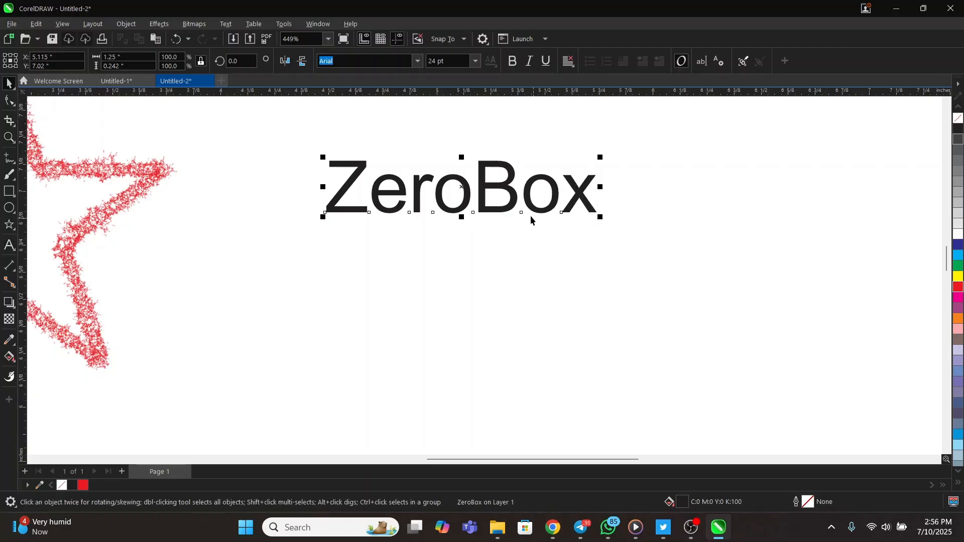
left_click_drag(510, 181, 515, 242)
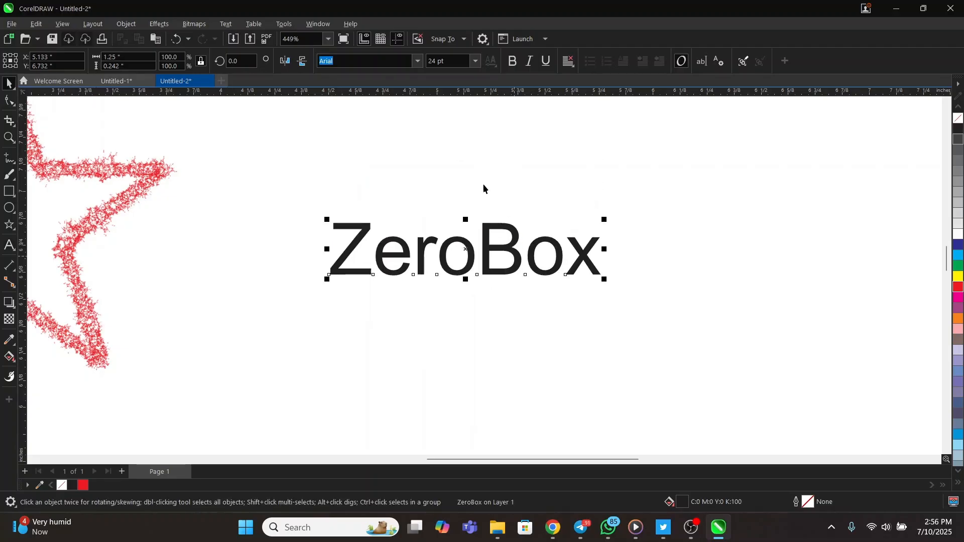
- Enable remote fonts in the font list options
left_click(417, 63)
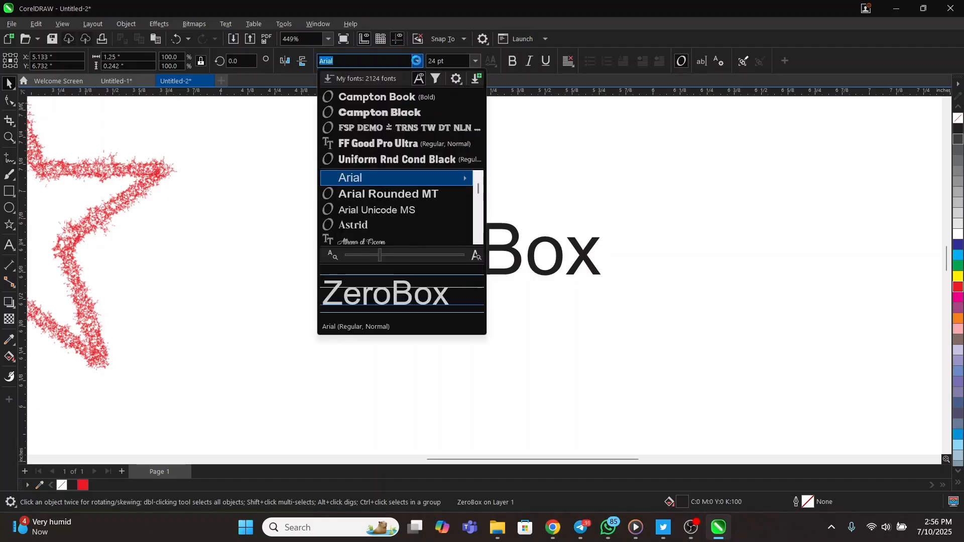
left_click(456, 78)
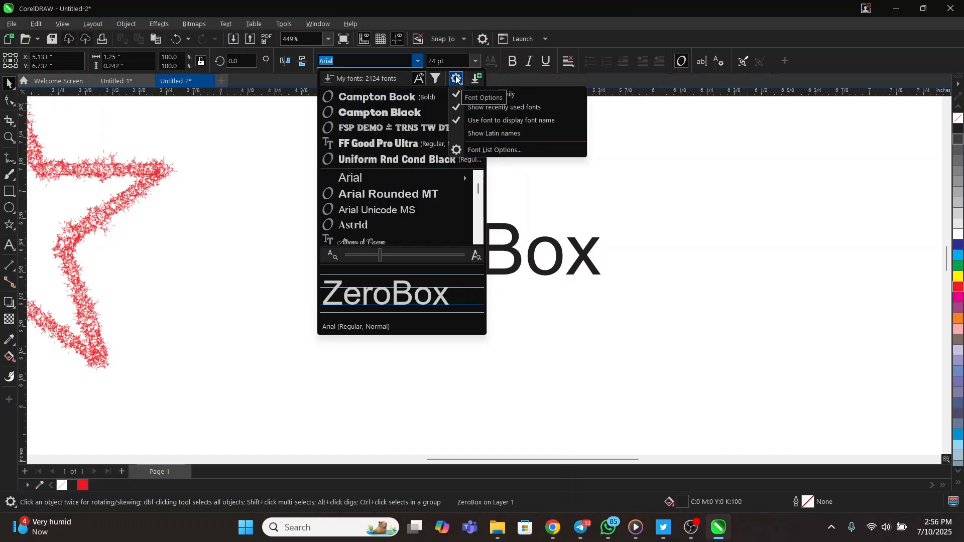
left_click(499, 150)
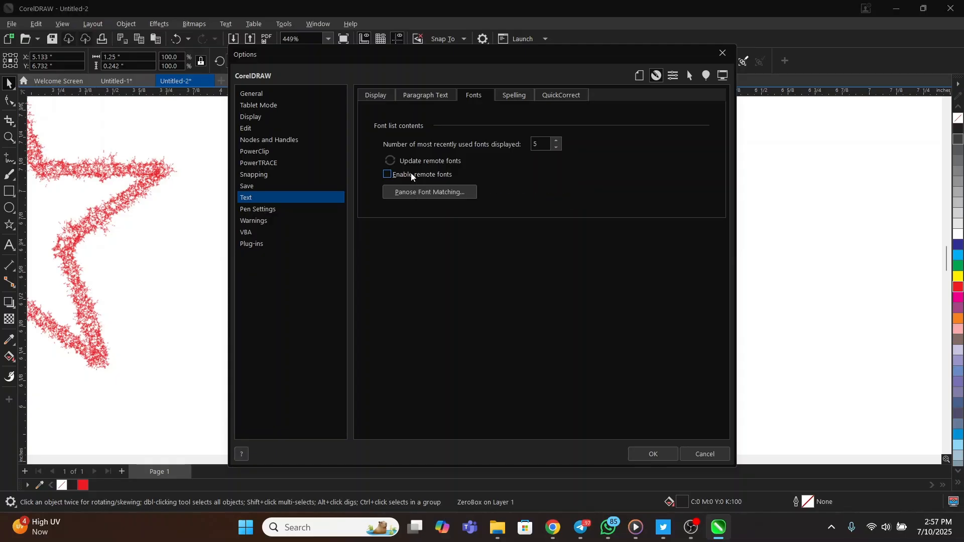
left_click(389, 175)
left_click(652, 453)
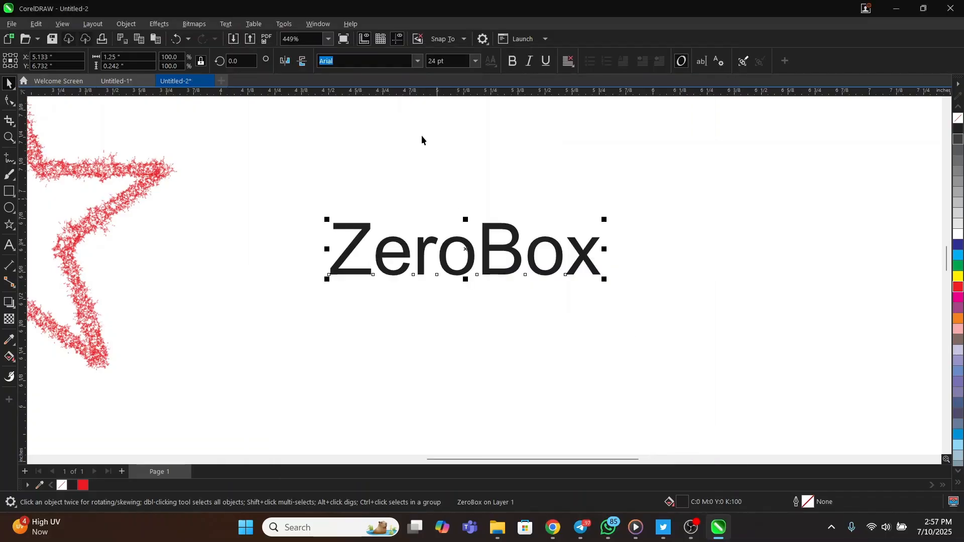
- Download the remote fonts Arizonia and Artifika from the font list for the ZeroBox text
left_click(417, 62)
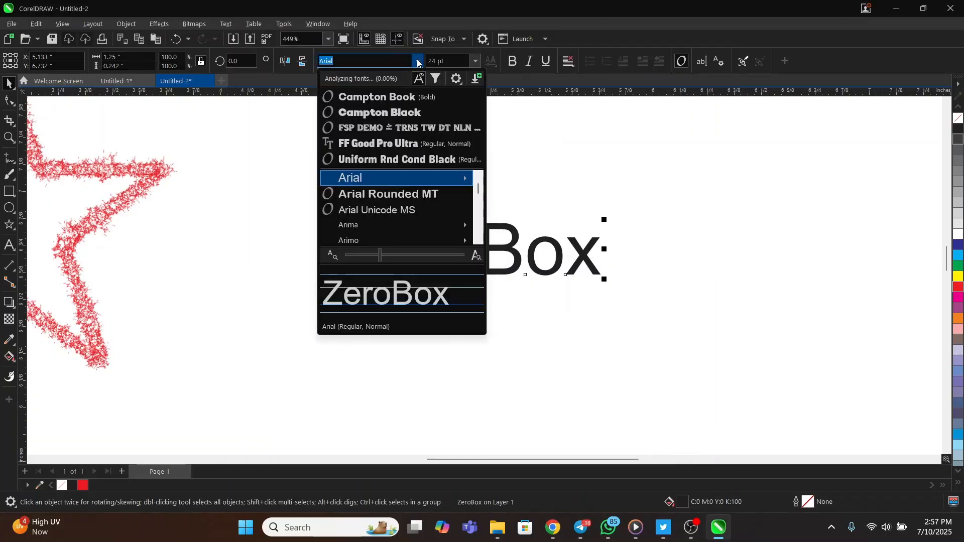
scroll(409, 195, "down", 1)
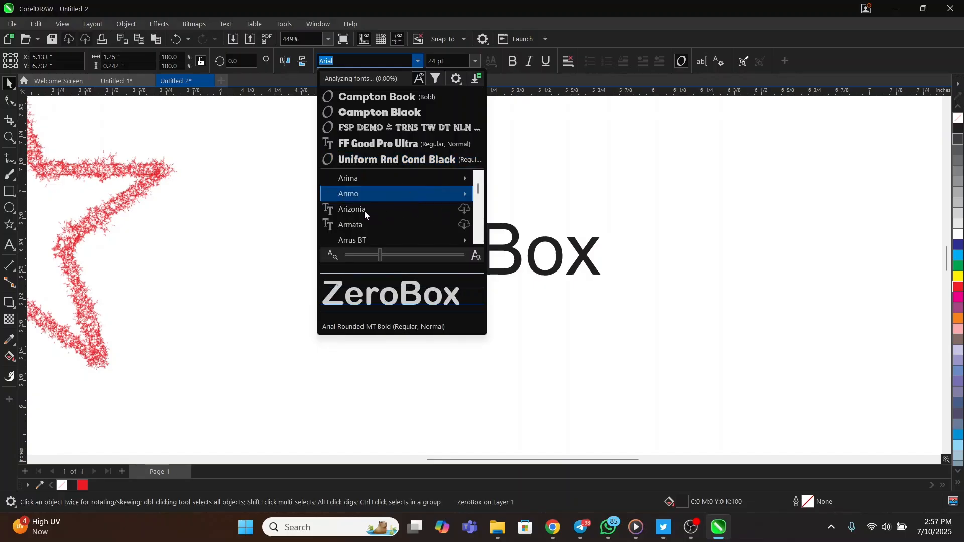
scroll(364, 213, "up", 1)
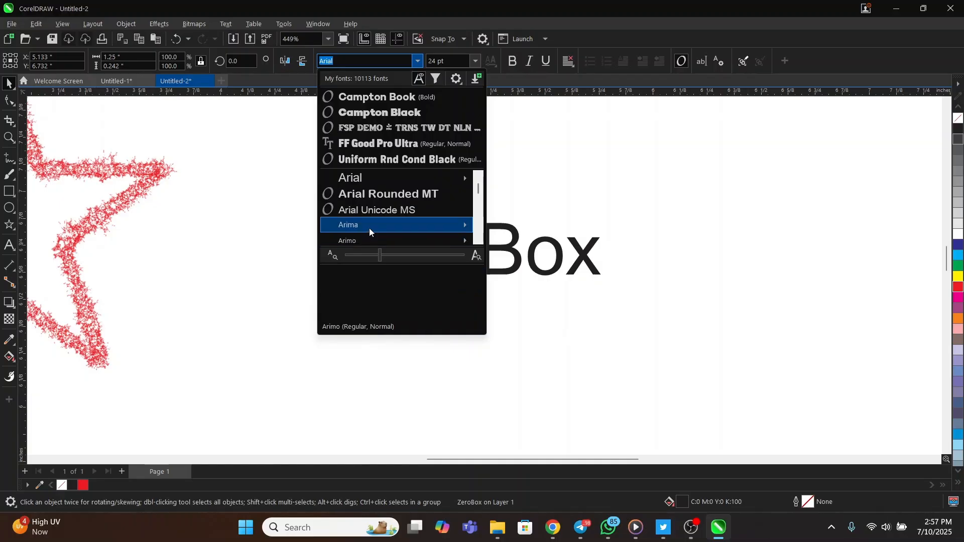
scroll(369, 229, "down", 1)
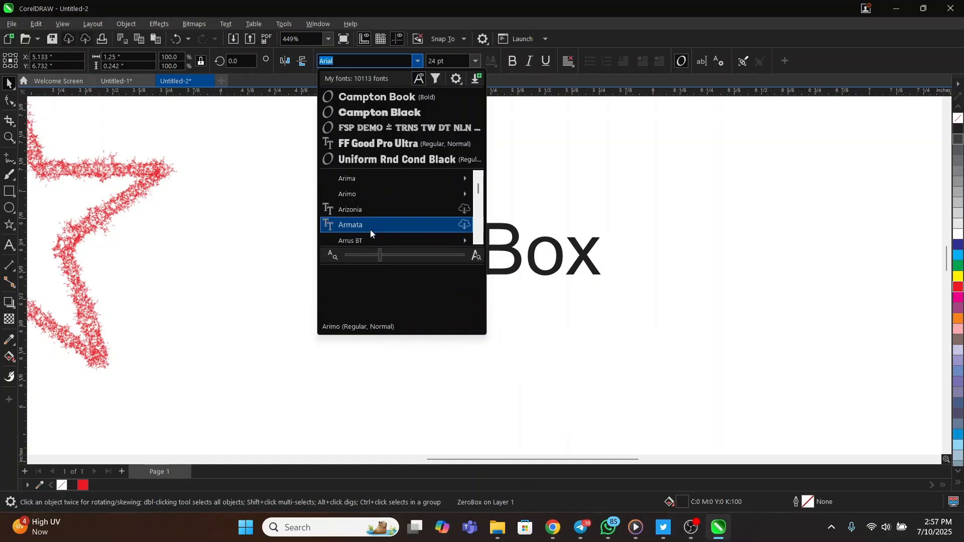
left_click(448, 209)
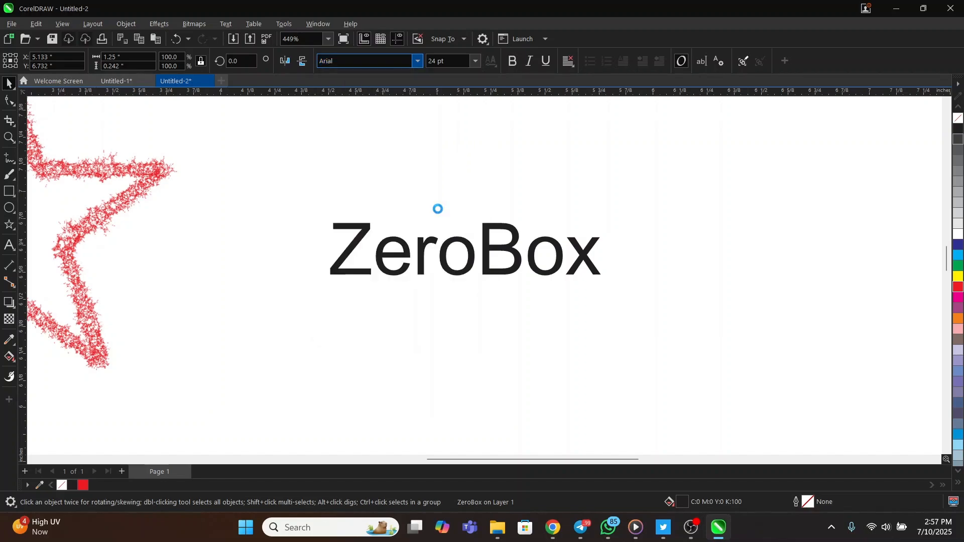
- Download the remote font Asset for the ZeroBox text and deselect the text
scroll(433, 209, "up", 5)
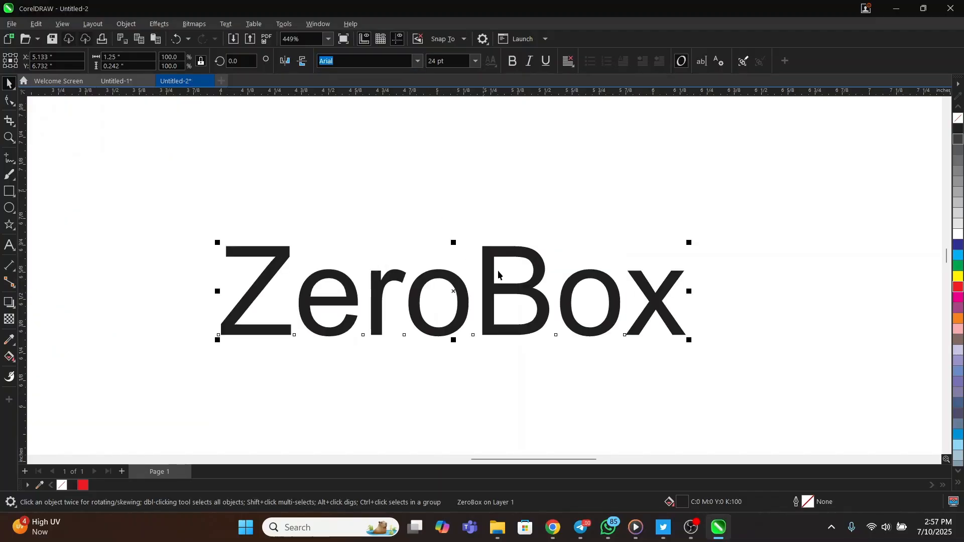
left_click(417, 61)
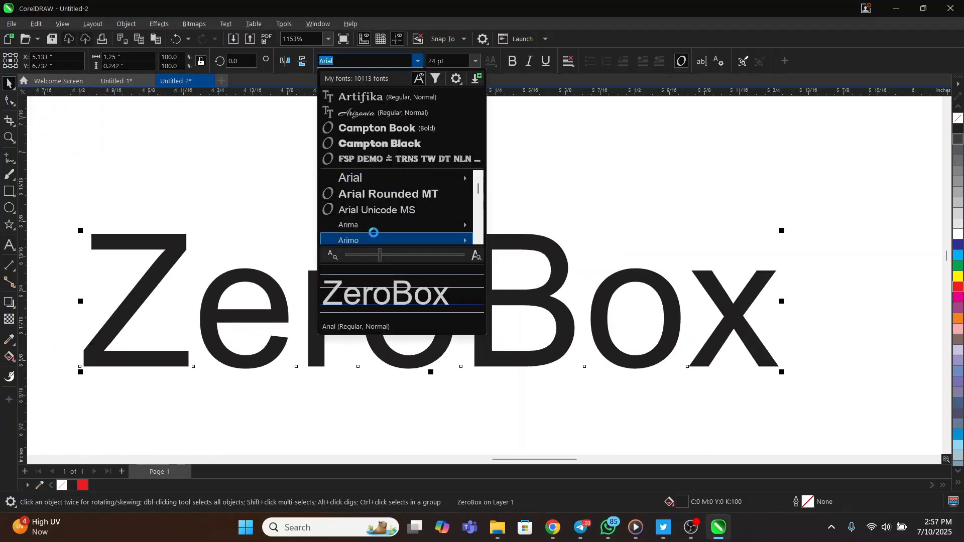
mouse_move(381, 228)
scroll(390, 244, "down", 3)
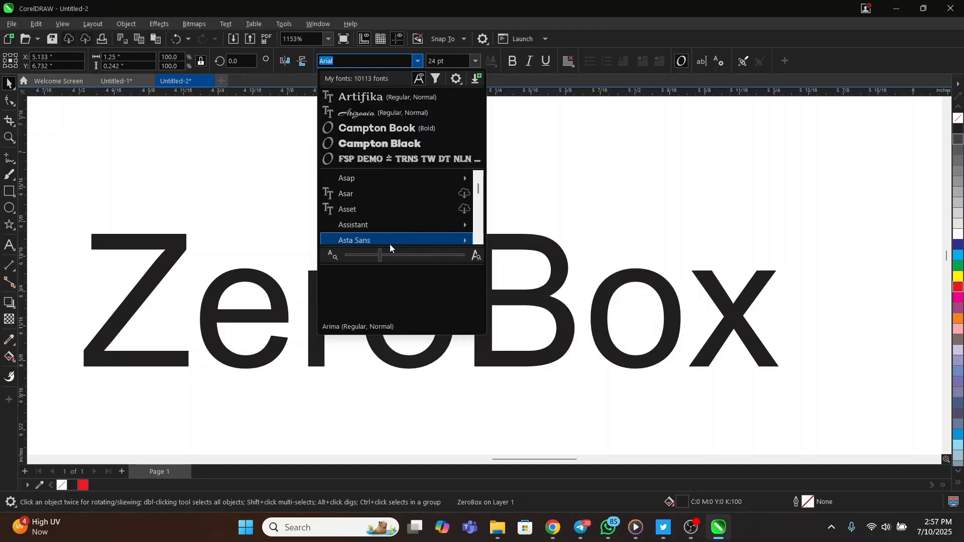
left_click(465, 210)
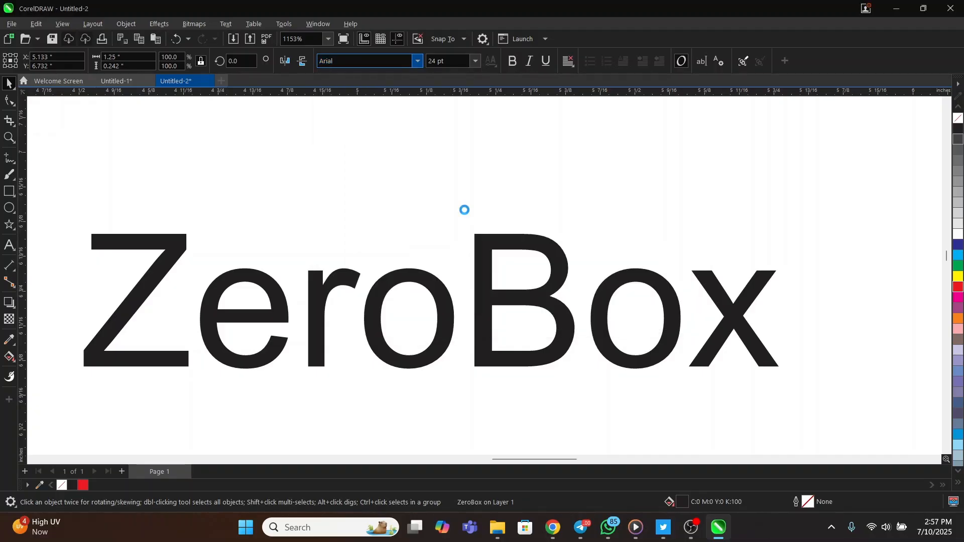
left_click(463, 210)
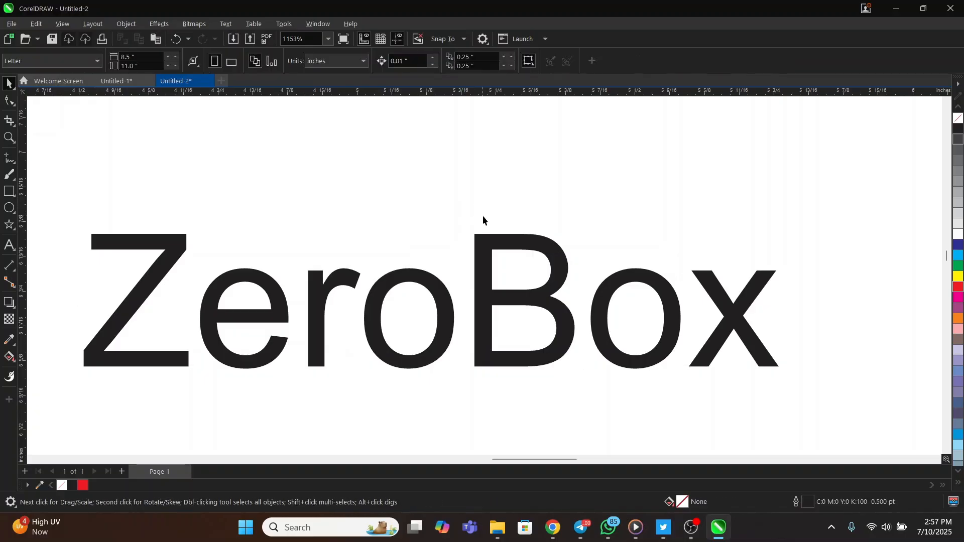
- Replace the ZeroBox text with "Her"
scroll(483, 223, "down", 2)
double_click(491, 234)
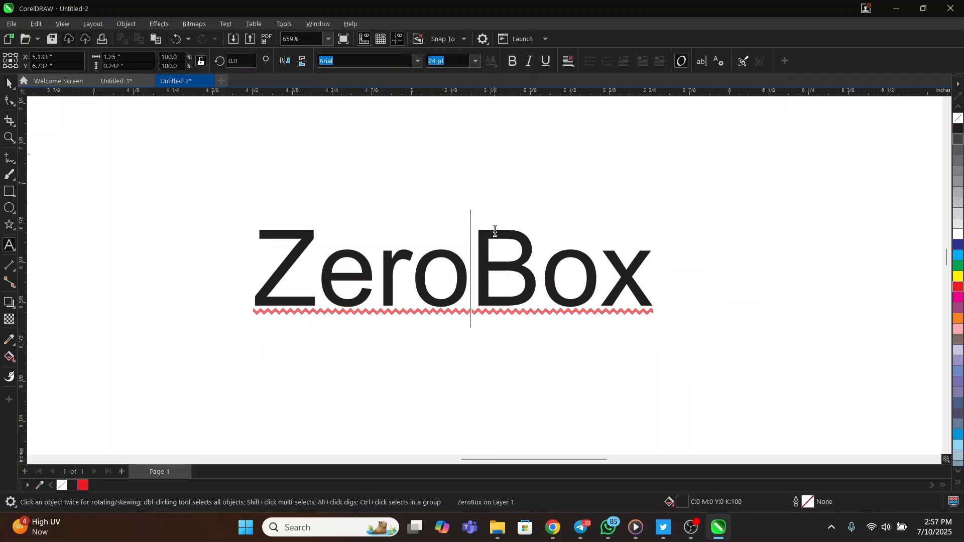
key("ctrl+a")
type("Her")
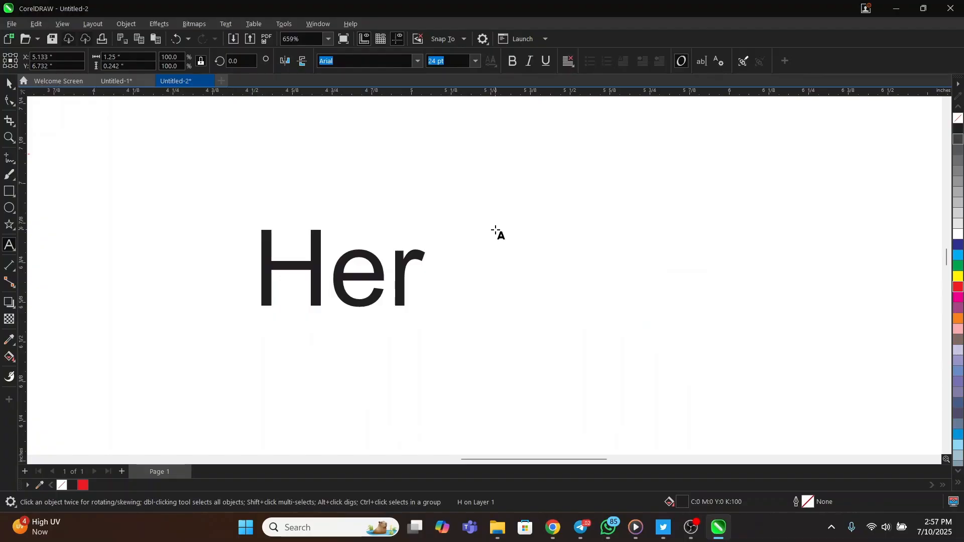
key("ctrl+space")
- Download the remote font Asar from the font list for the text "Her"
left_click(418, 61)
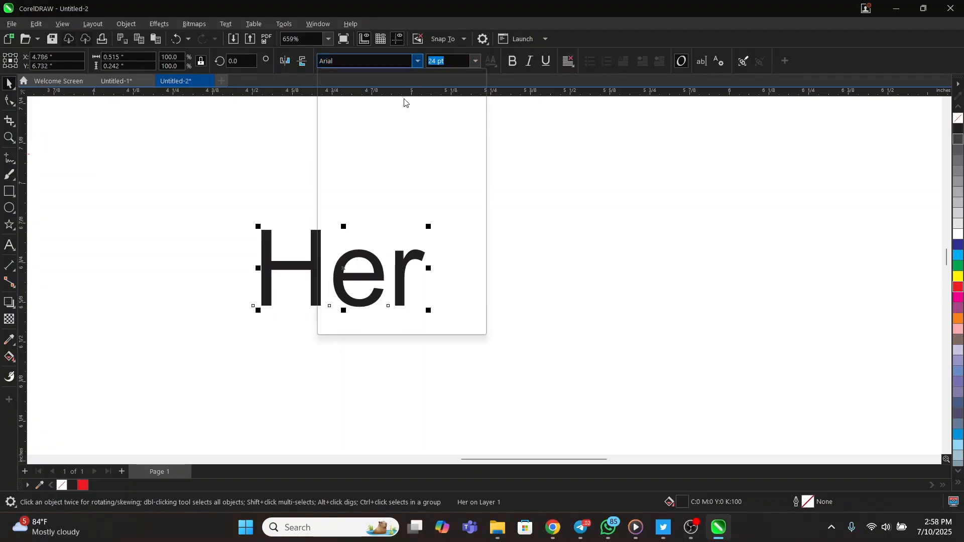
scroll(412, 203, "down", 1)
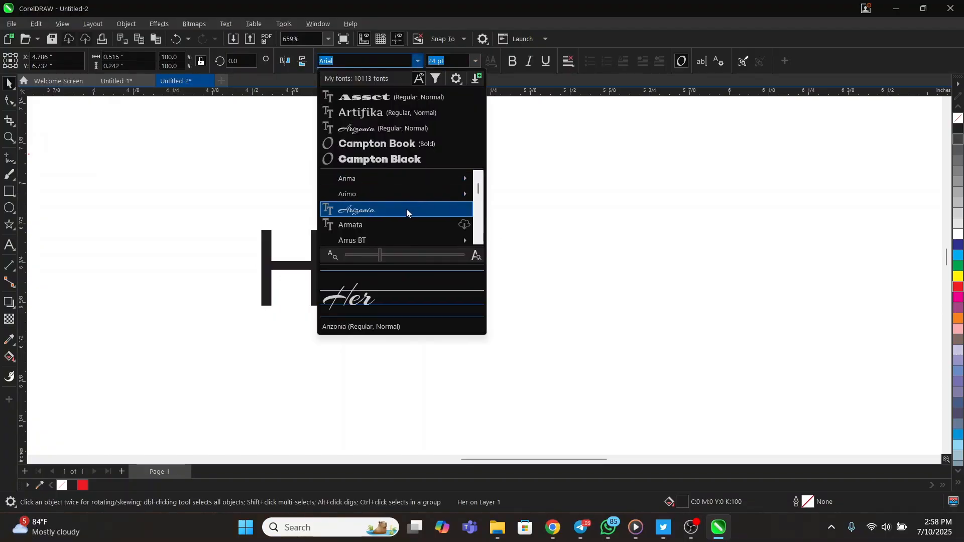
scroll(402, 224, "down", 2)
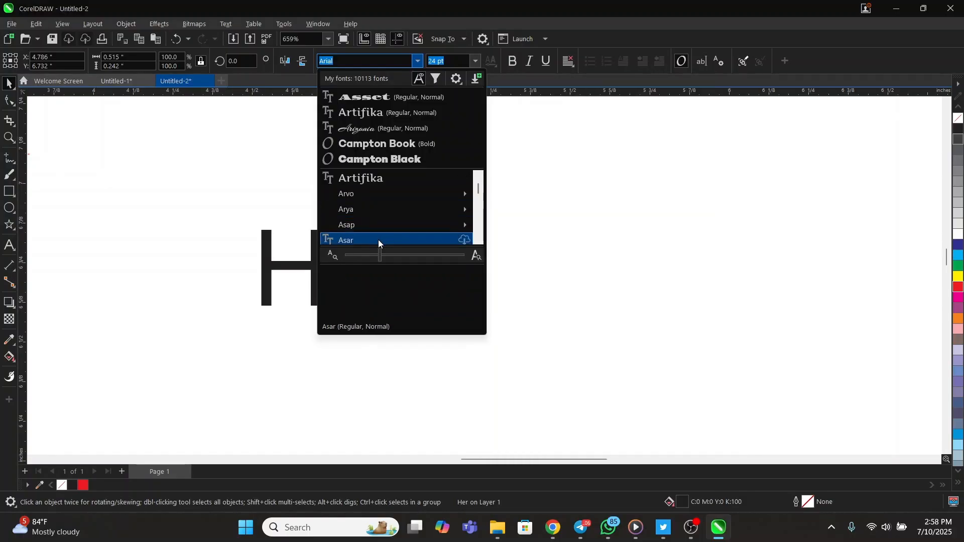
left_click(378, 240)
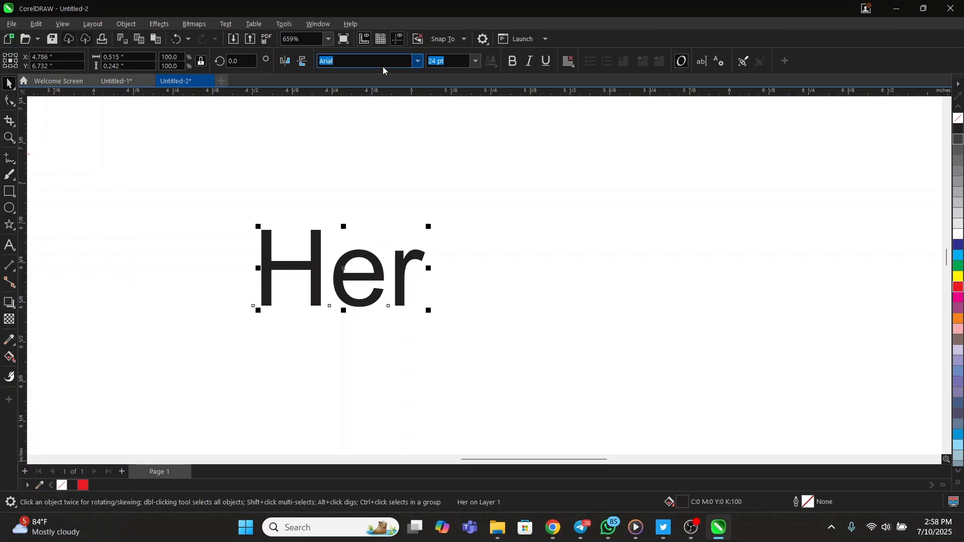
- Download the remote font Bacasime Antique from the font list for the text "Her"
left_click(418, 62)
scroll(397, 211, "down", 1)
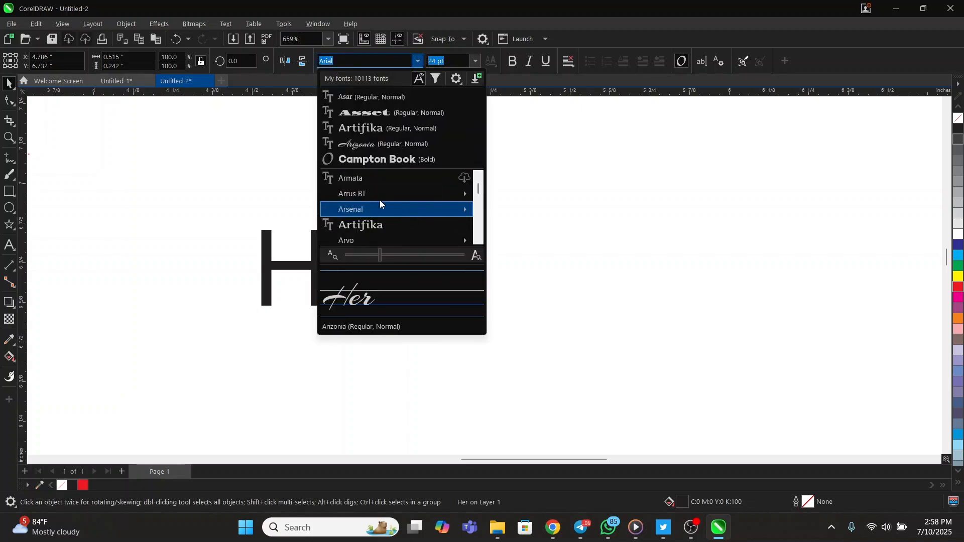
scroll(397, 224, "down", 5)
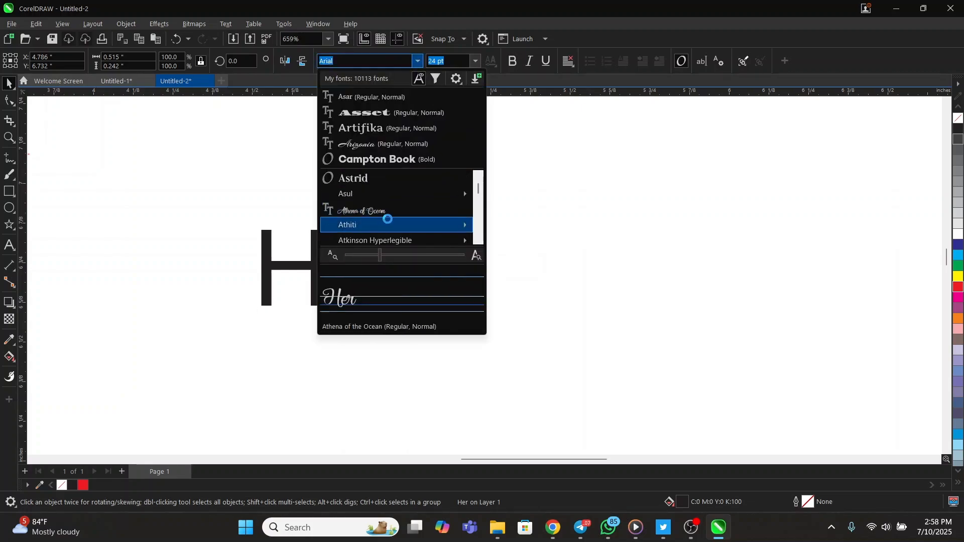
scroll(396, 215, "down", 4)
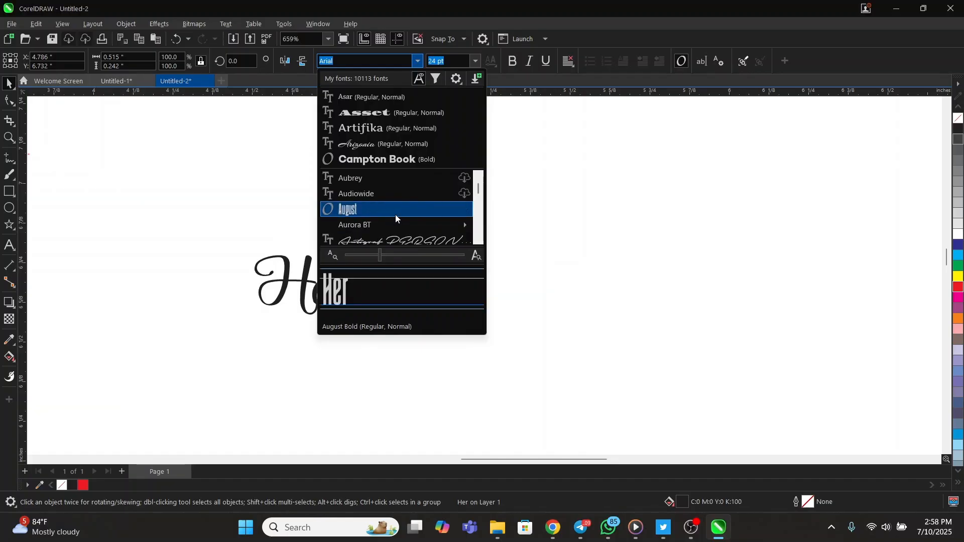
scroll(402, 221, "down", 3)
mouse_move(404, 209)
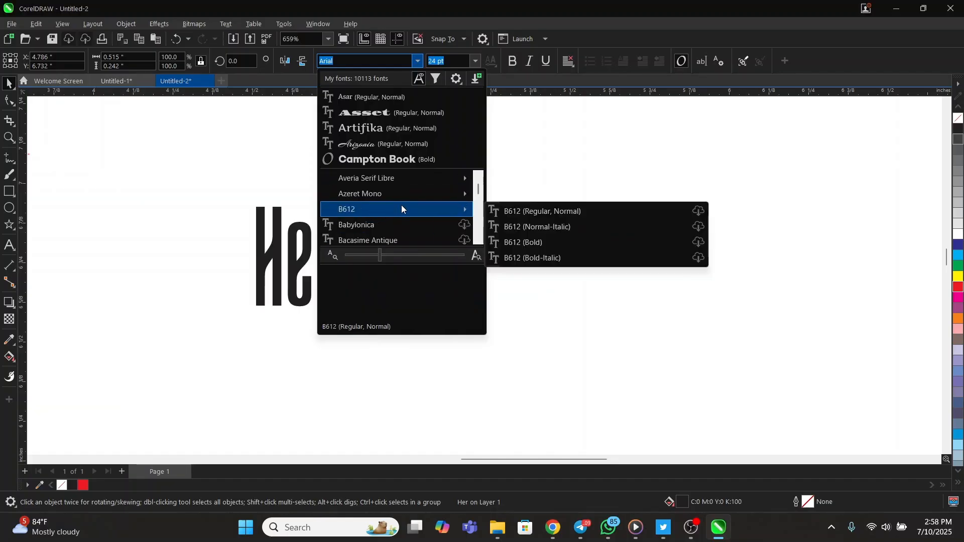
scroll(404, 208, "down", 1)
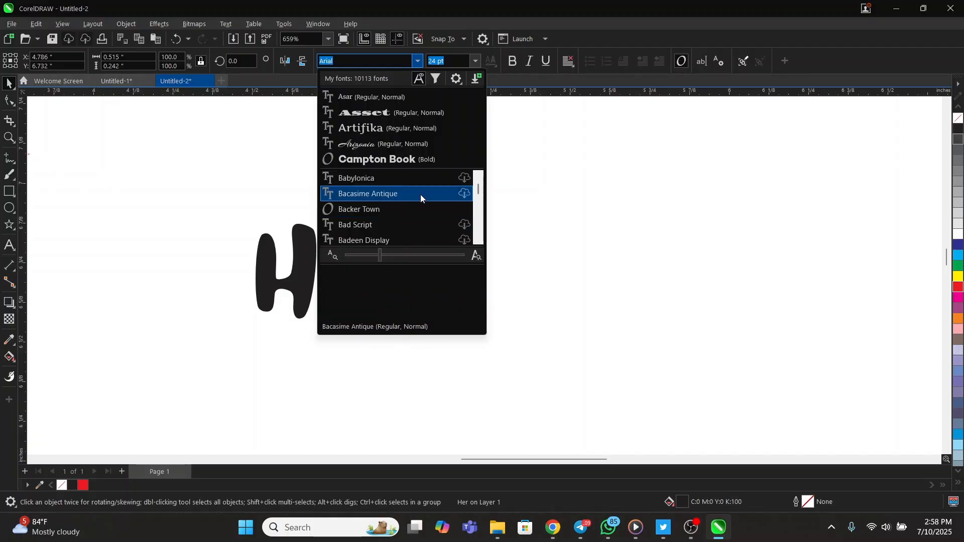
key("Escape")
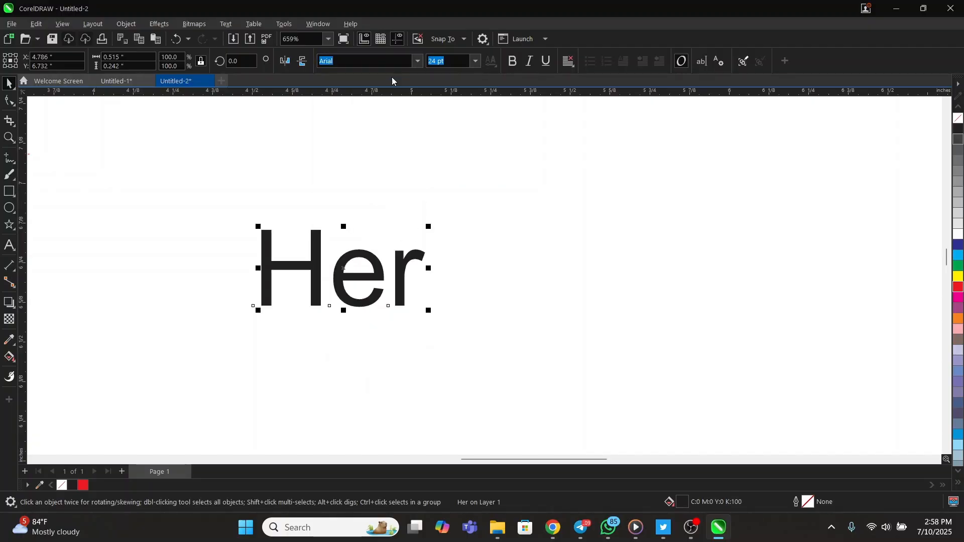
- Download the remote font Averia Gruesa Libre from the font list for the text "Her"
left_click(418, 61)
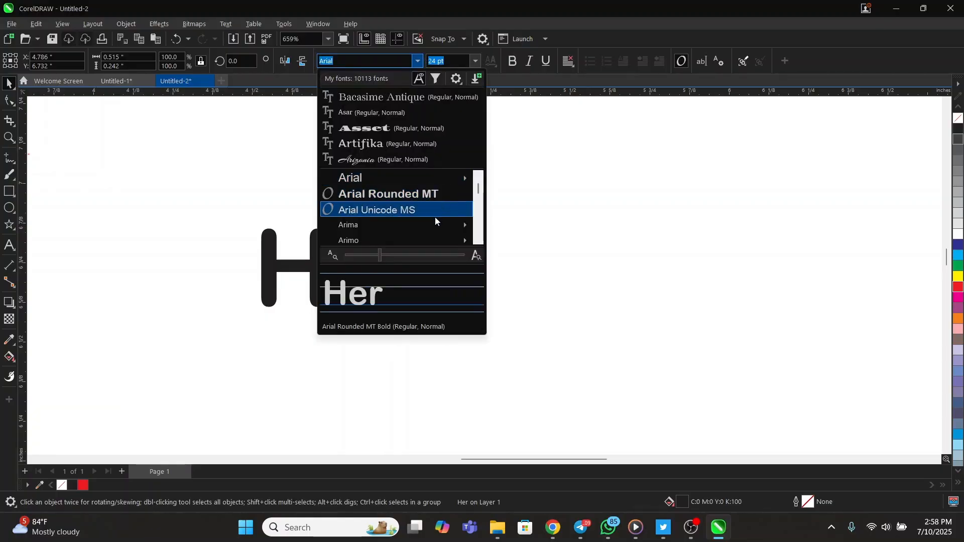
scroll(435, 218, "down", 3)
scroll(434, 217, "down", 1)
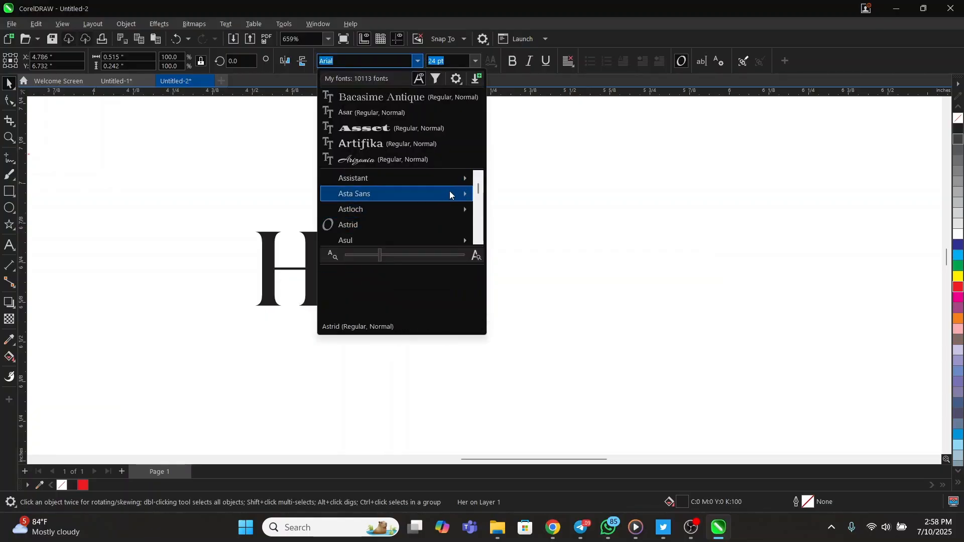
scroll(445, 221, "down", 2)
scroll(434, 215, "down", 3)
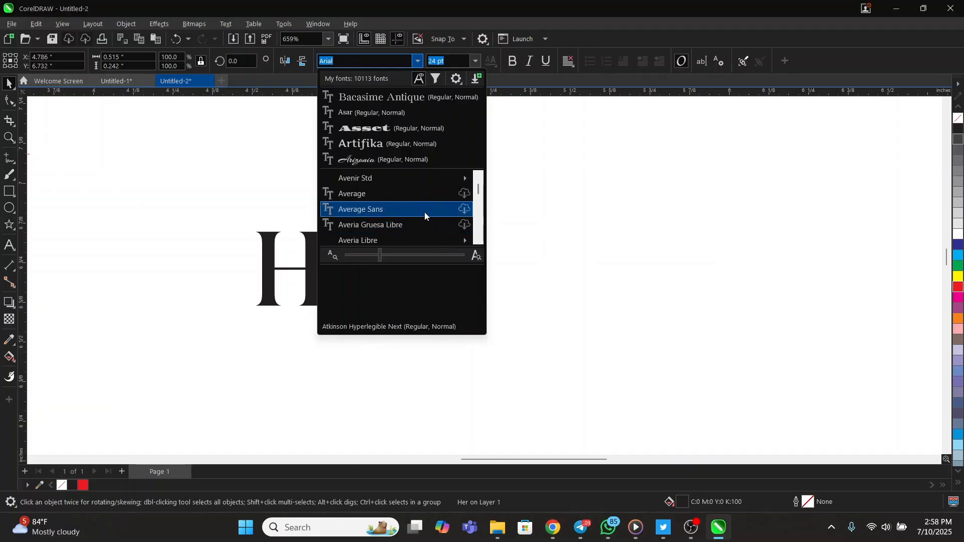
scroll(427, 213, "down", 1)
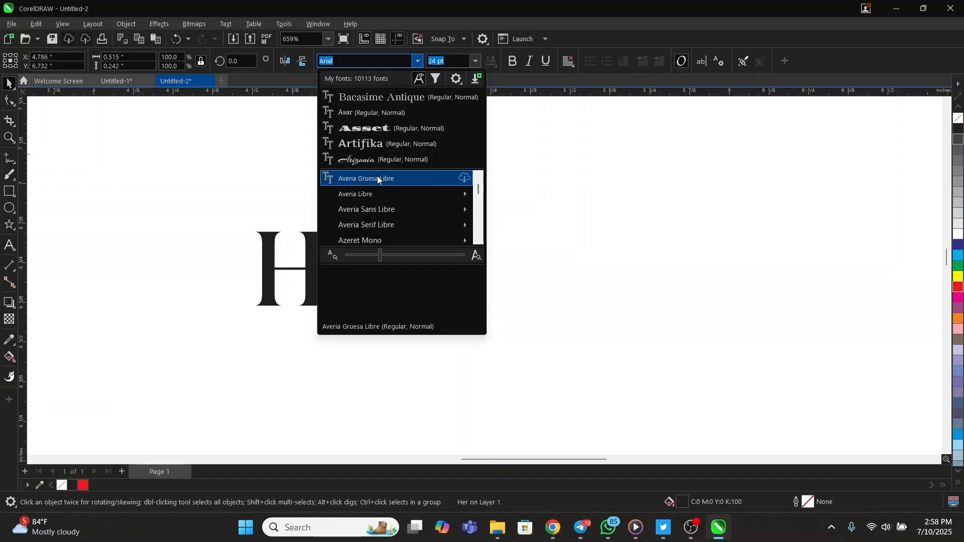
key("Escape")
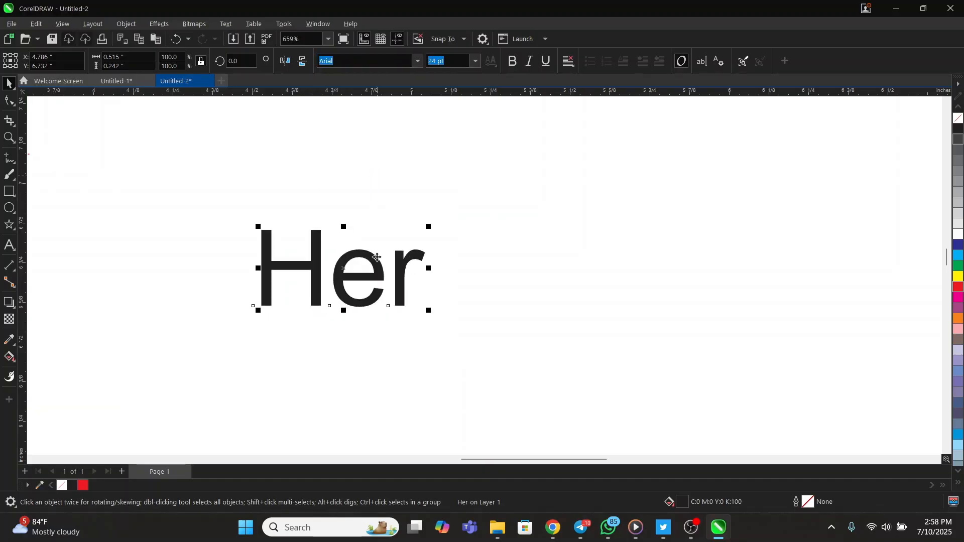
- Move the text "Her" up and left to about X 4.53, Y 6.92 inches and download the remote font Bagel Fat One for it
left_click_drag(379, 262, 299, 201)
left_click(420, 62)
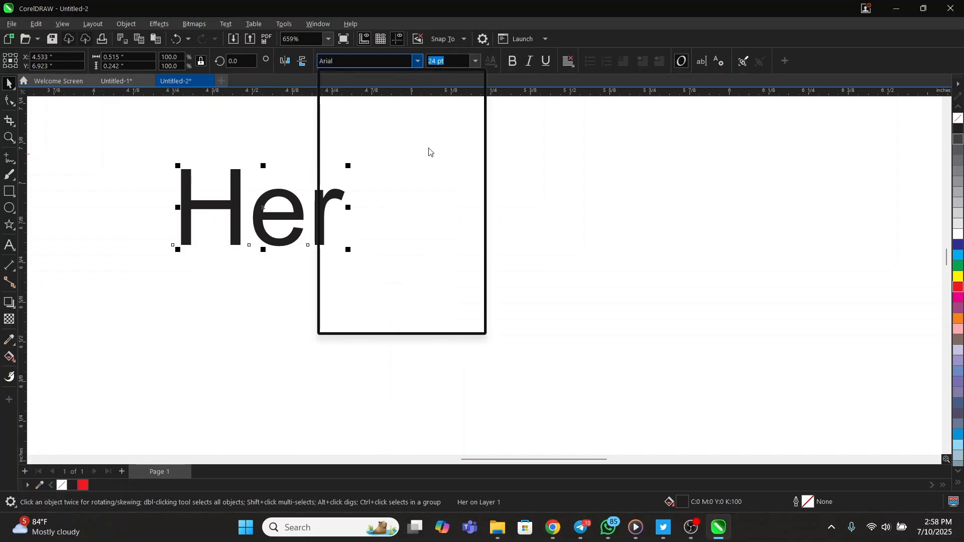
scroll(397, 221, "down", 3)
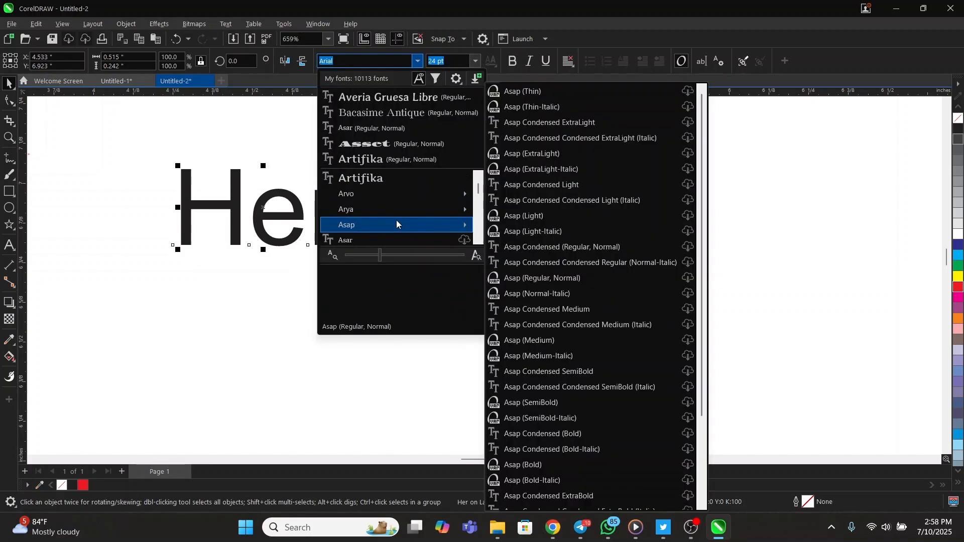
scroll(396, 221, "down", 2)
scroll(394, 222, "down", 3)
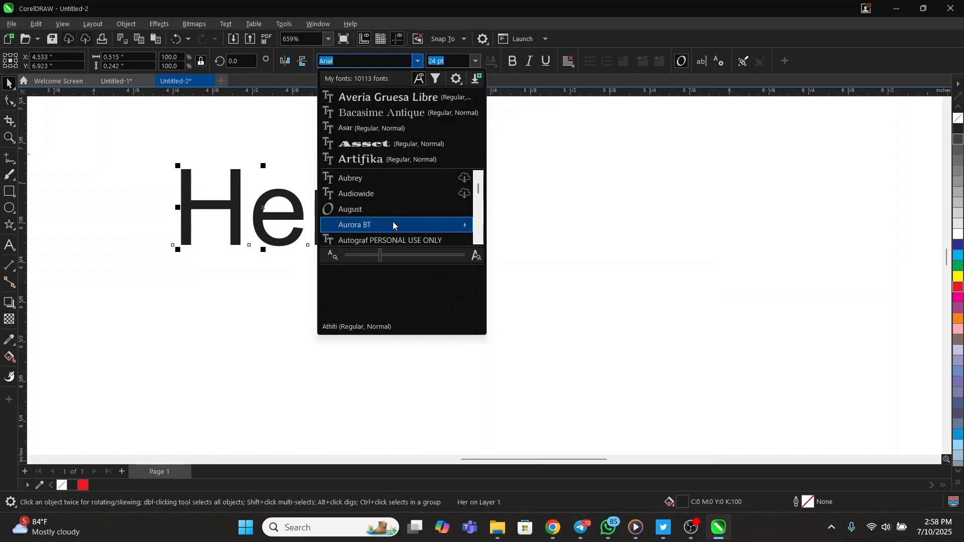
scroll(393, 222, "down", 2)
scroll(409, 229, "down", 2)
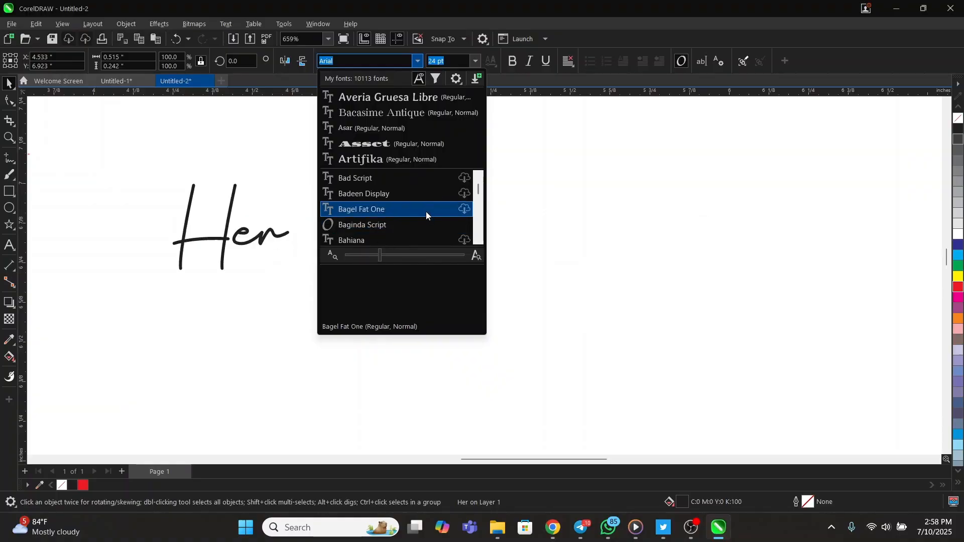
left_click(381, 210)
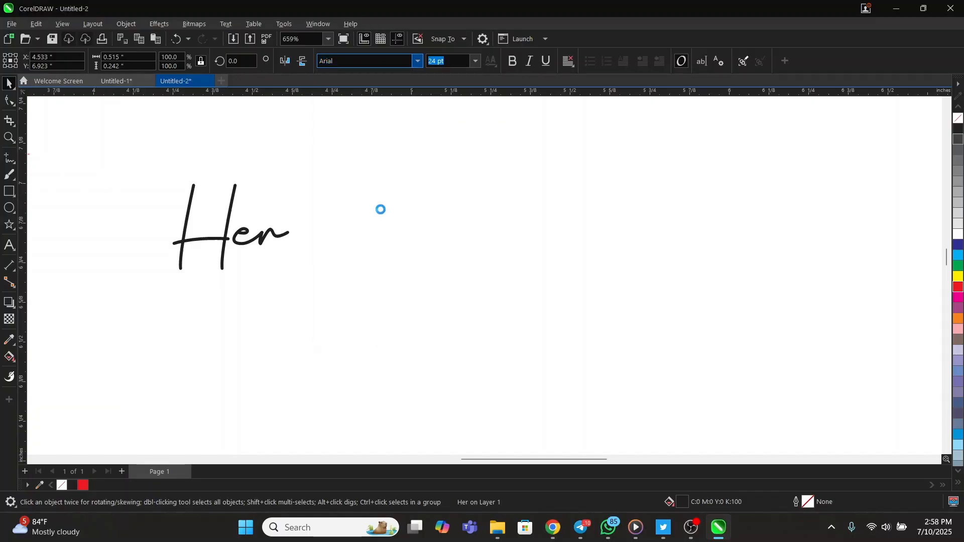